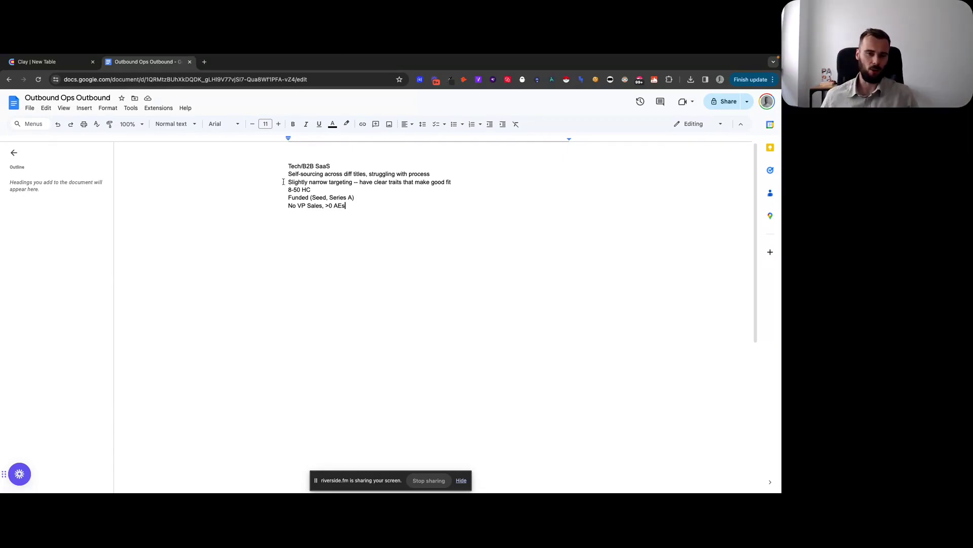
Go through the first criteria: Tech/B2B SaaS, self-sourcing, narrow targeting, Seed/Series A, 8-50 headcount.
left_click_drag(288, 166, 337, 165)
left_click(337, 166)
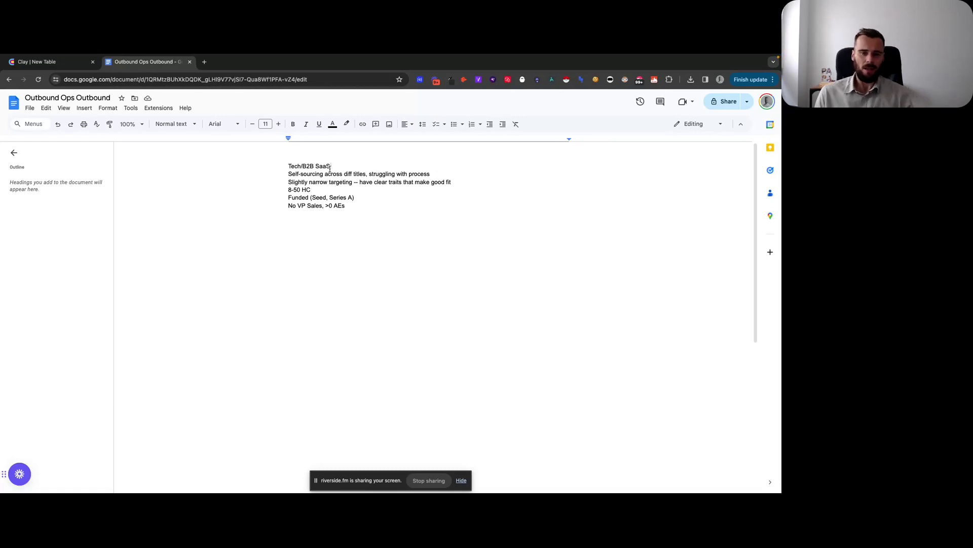
left_click(287, 174)
left_click(436, 175, "shift")
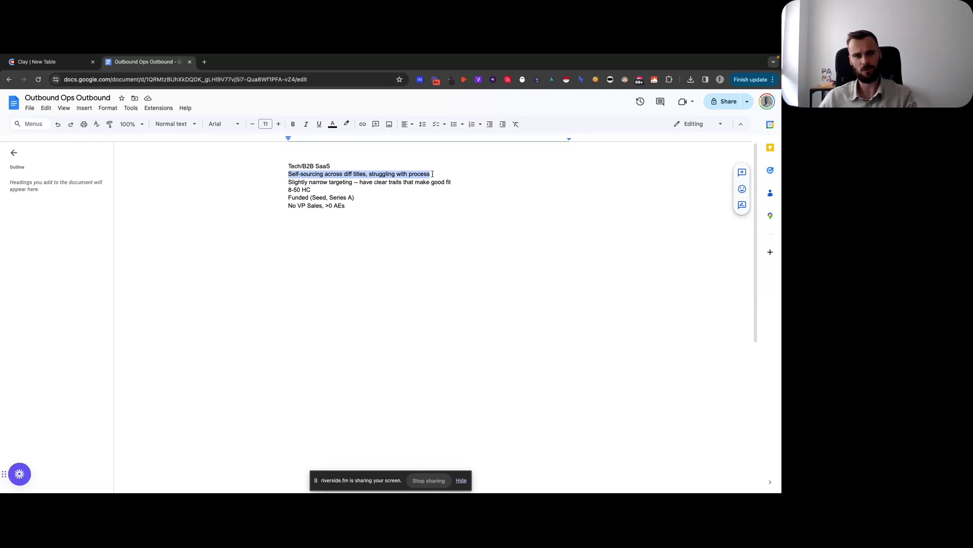
left_click(329, 190)
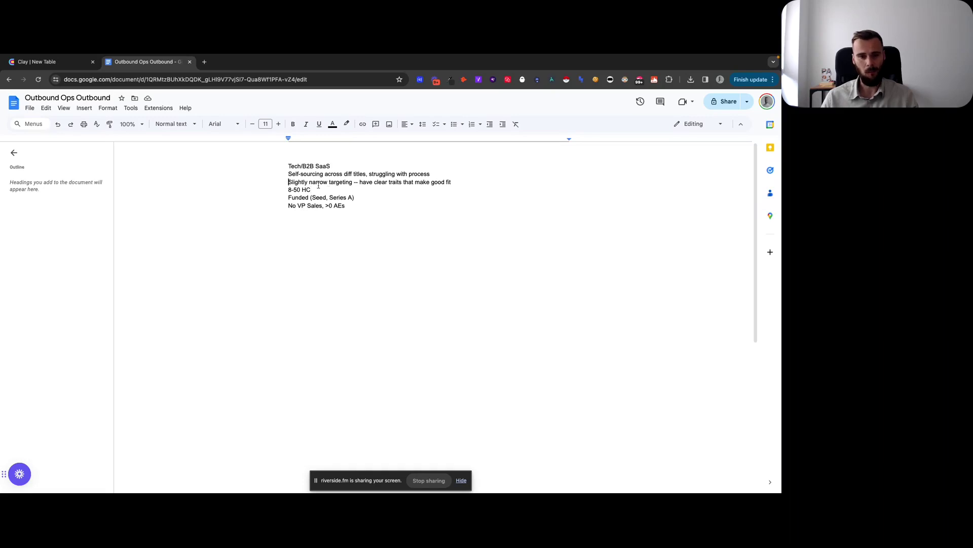
triple_click(442, 181)
left_click(362, 192)
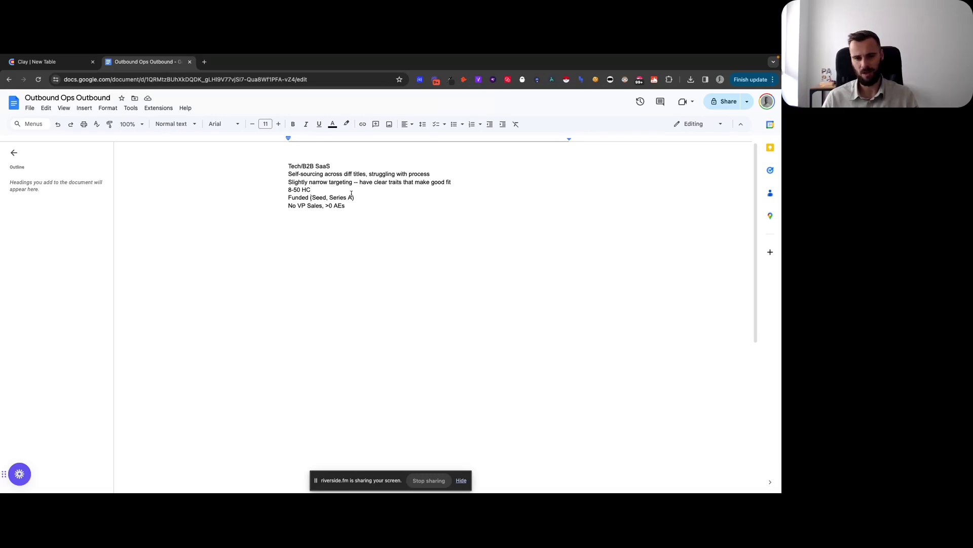
left_click_drag(353, 196, 310, 197)
left_click(300, 189)
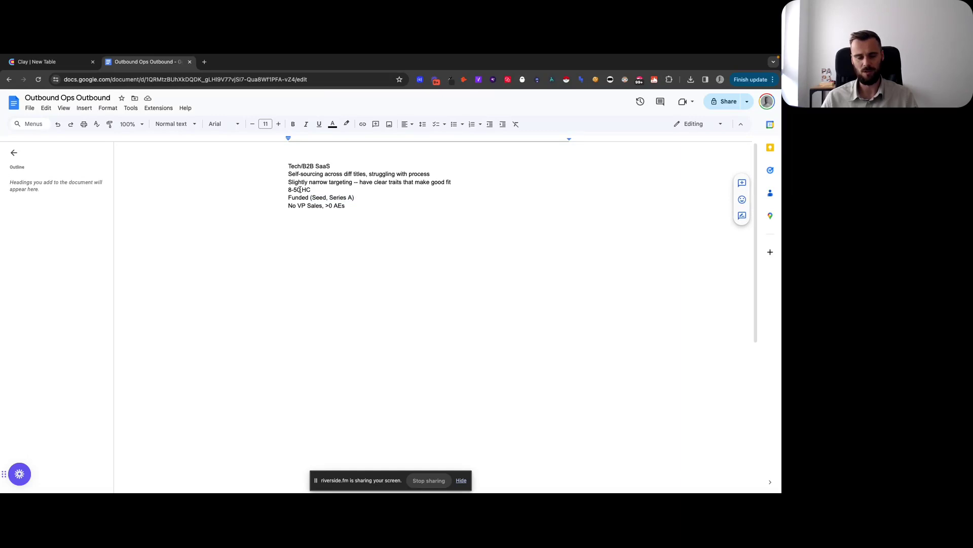
double_click(301, 190)
left_click(307, 193)
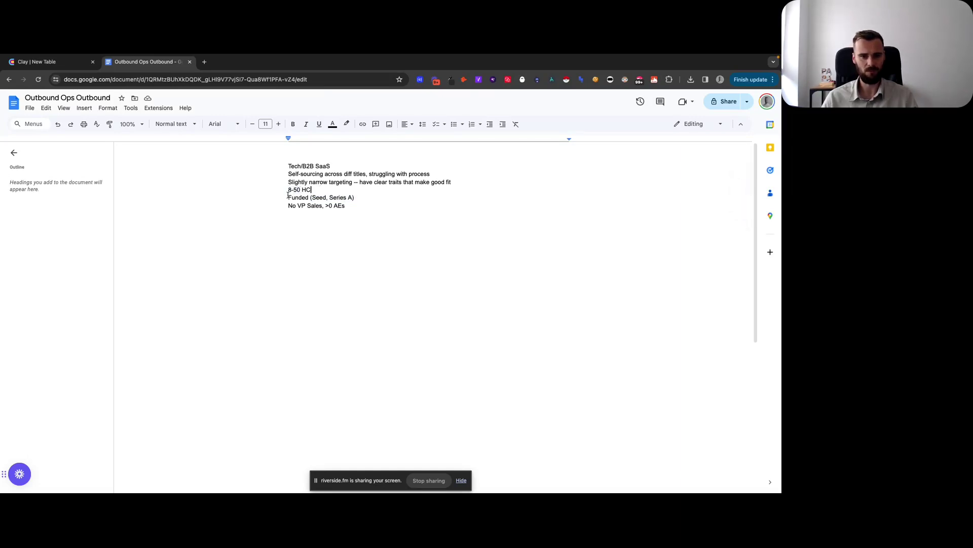
left_click_drag(288, 196, 356, 198)
left_click(355, 197)
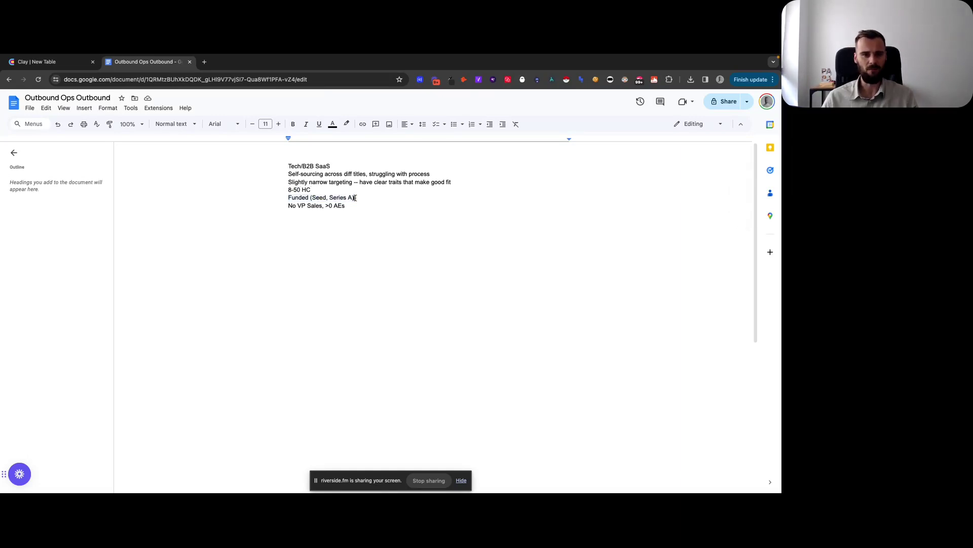
key("Down")
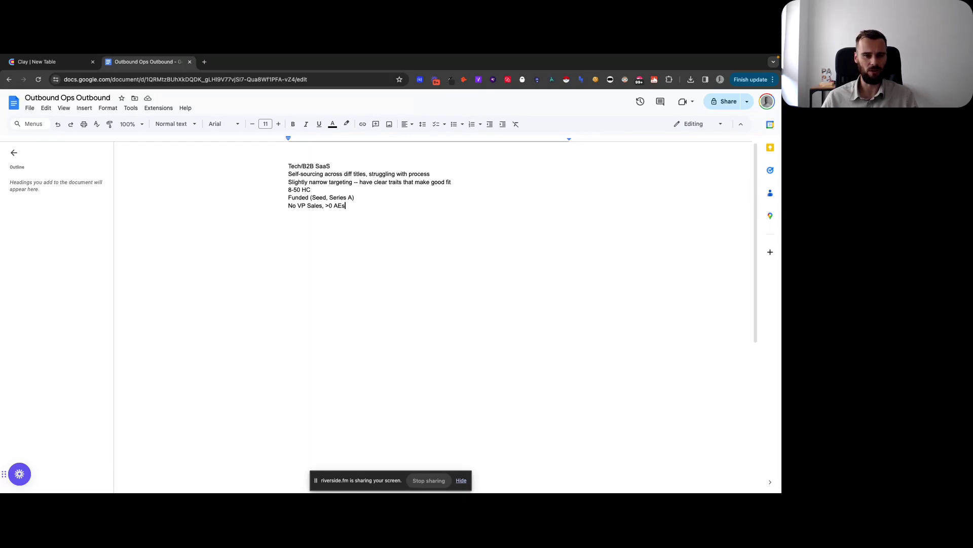
triple_click(350, 197)
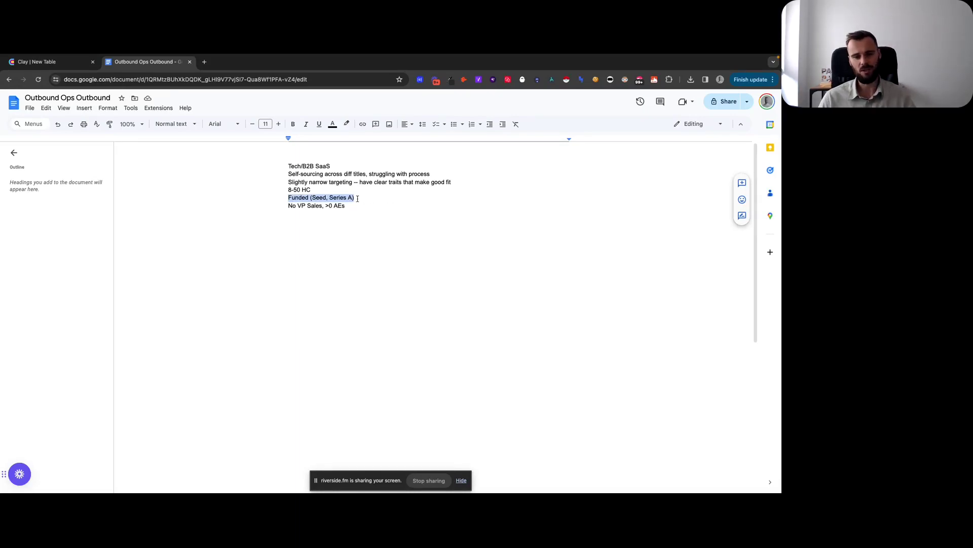
key("Right")
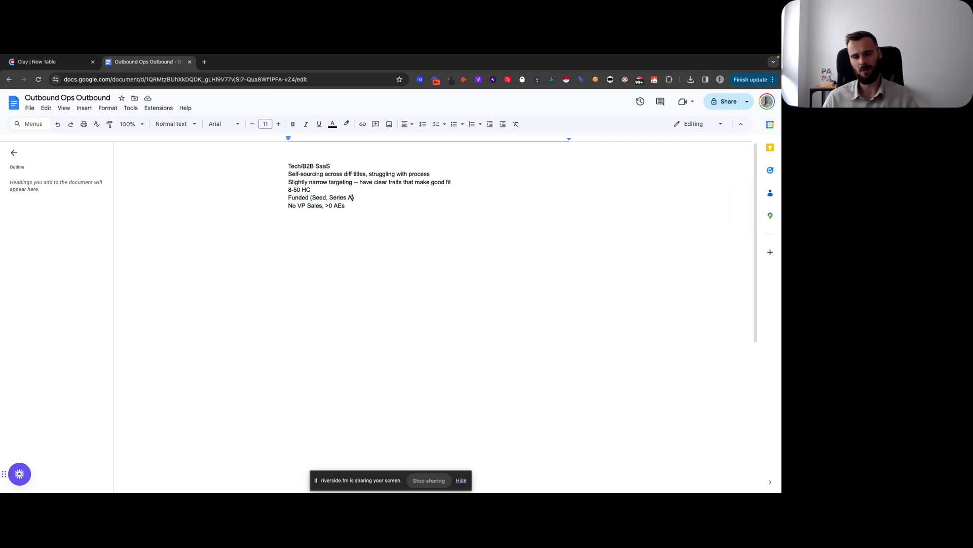
Review all six criteria lines, focusing on the 'No VP Sales, >0 AEs' criterion.
left_click_drag(354, 205, 287, 171)
left_click(357, 198)
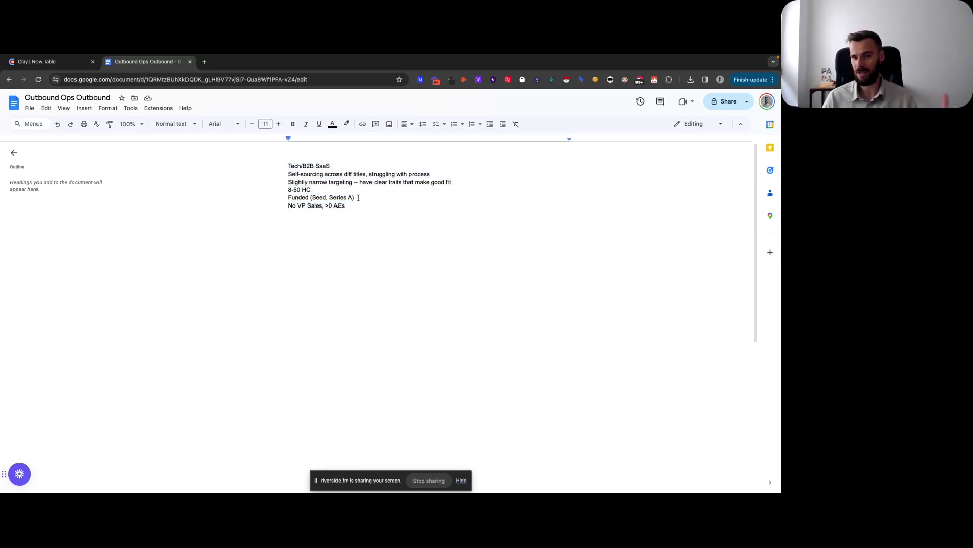
left_click_drag(356, 205, 288, 168)
left_click(348, 205)
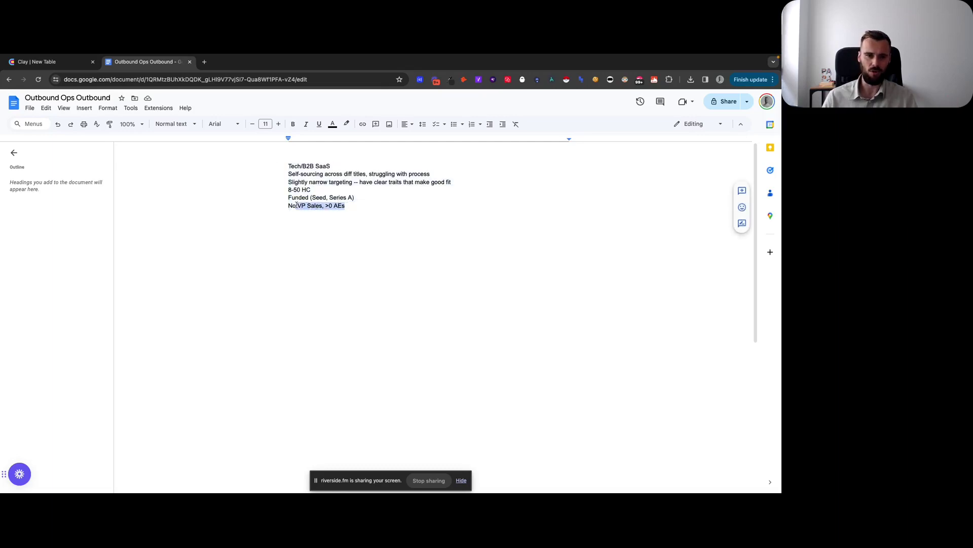
left_click(349, 205)
left_click_drag(349, 205, 434, 174)
left_click(287, 206)
left_click(302, 182)
left_click(339, 181)
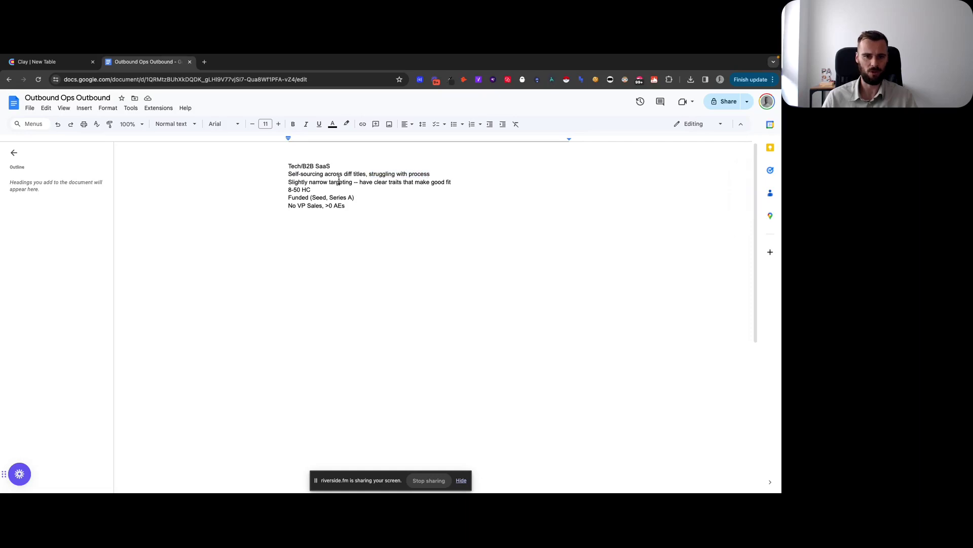
left_click_drag(325, 205, 350, 206)
left_click(351, 207)
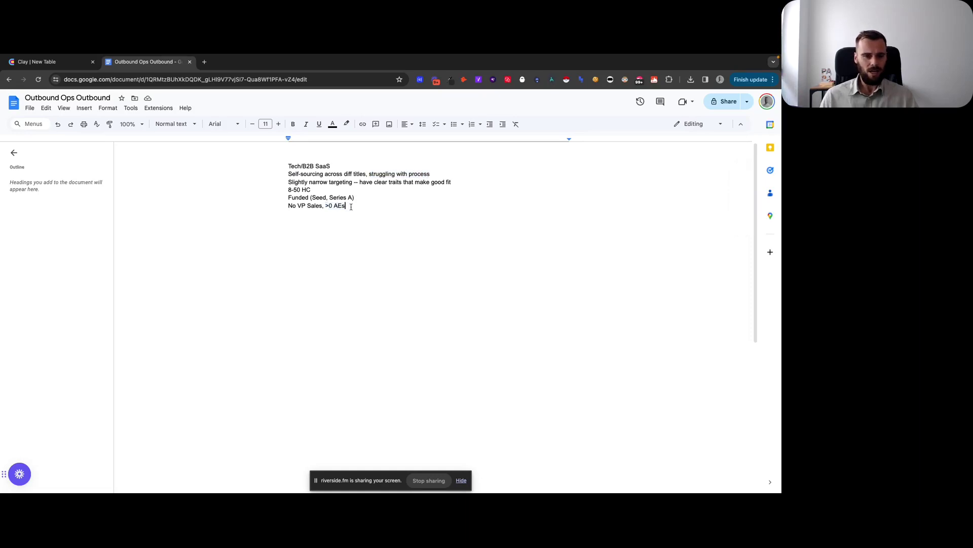
left_click_drag(325, 206, 349, 207)
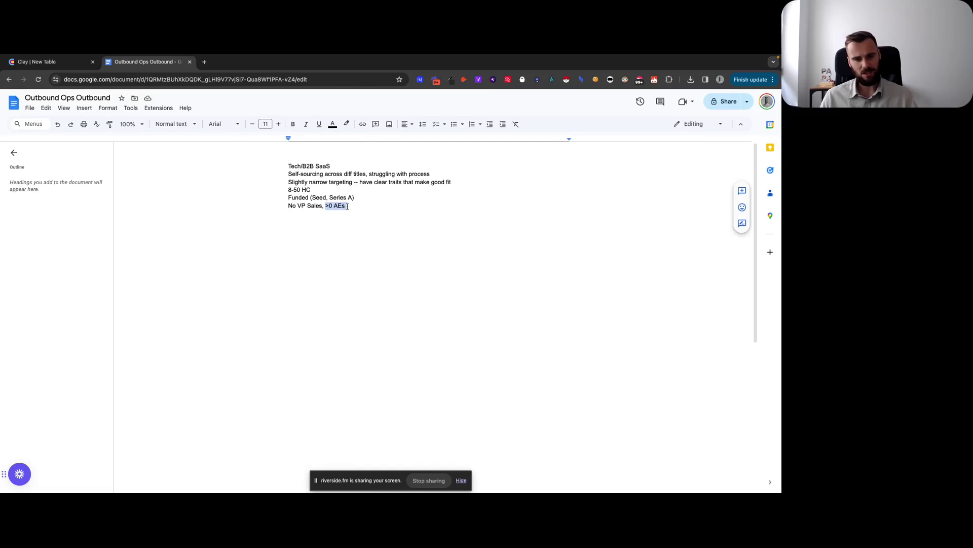
left_click(348, 207)
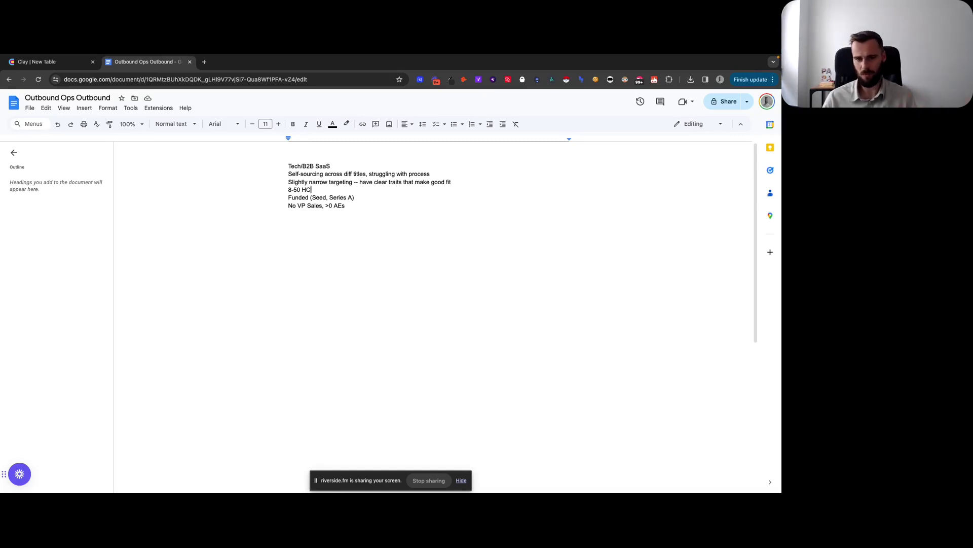
scroll(354, 209, "down", 2)
scroll(354, 209, "up", 2)
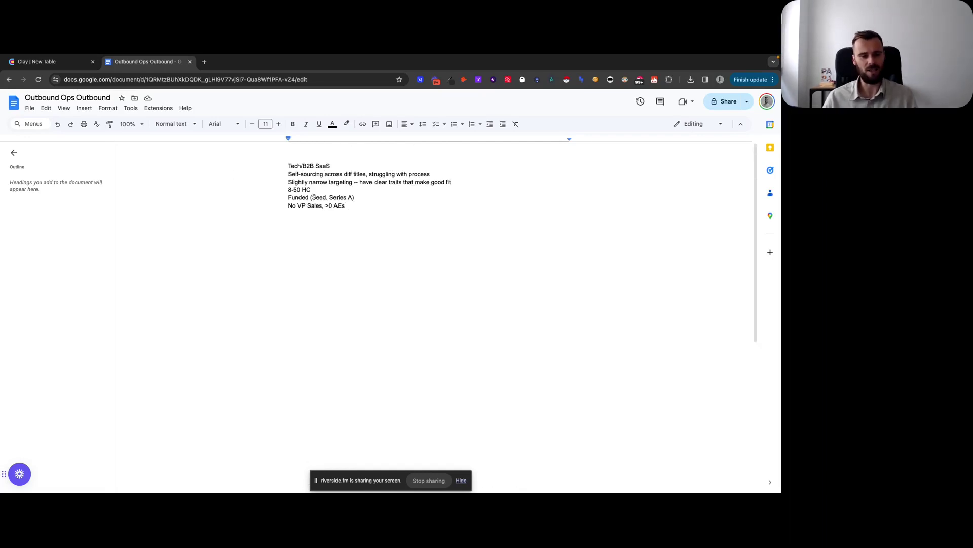
Switch to the Clay New Table of 1,230 companies and browse across its columns.
left_click(36, 61)
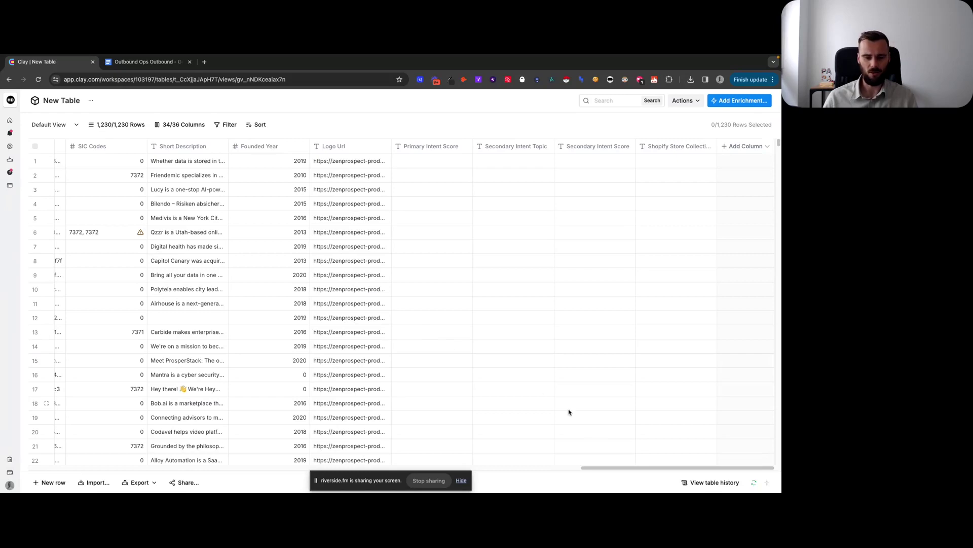
left_click_drag(656, 467, 567, 467)
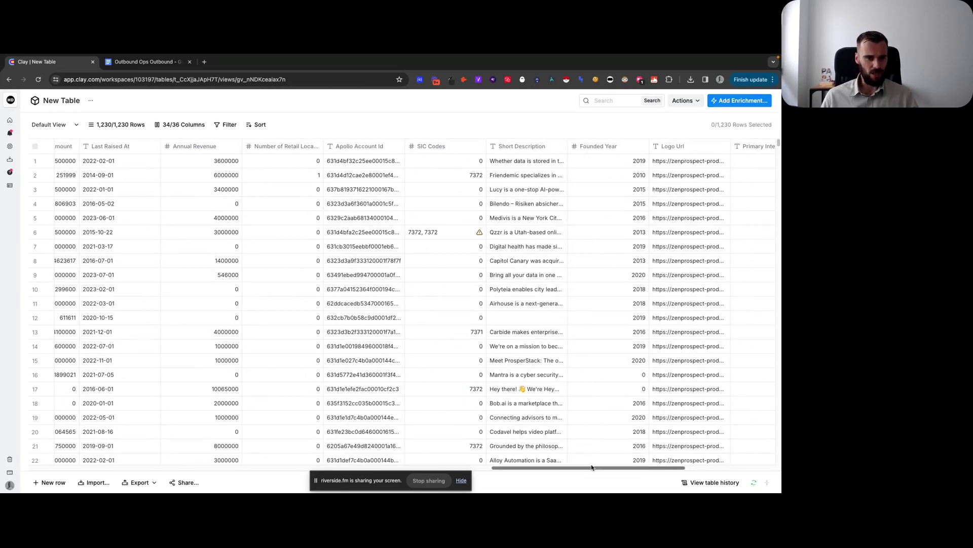
left_click_drag(593, 468, 167, 463)
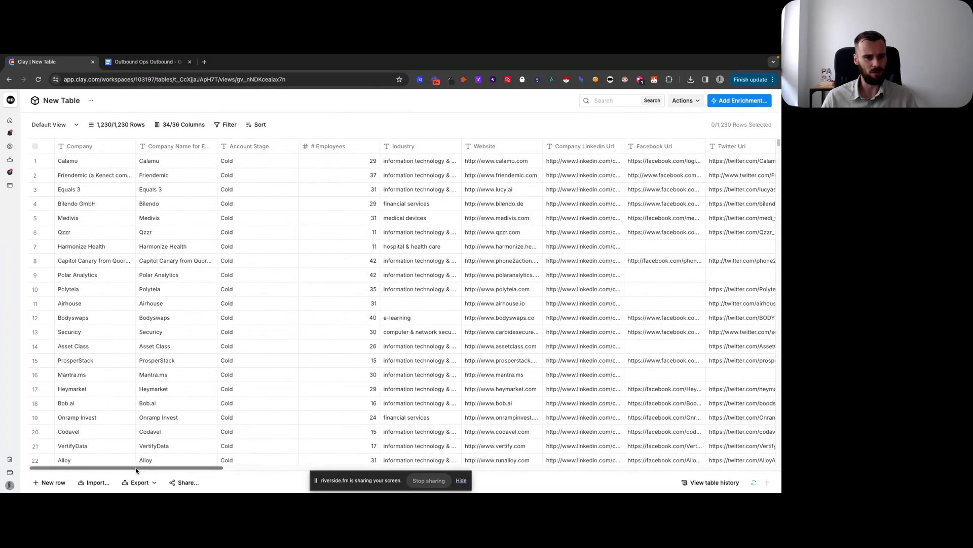
left_click_drag(140, 467, 681, 472)
Add a Find Employee Headcount by Criteria enrichment, found by searching 'linkedin'.
left_click(740, 101)
type("linkedin")
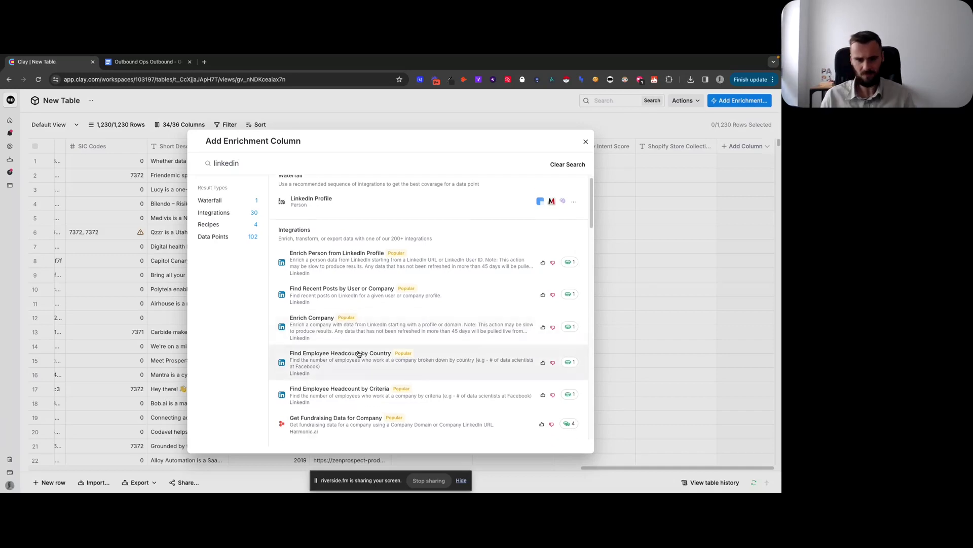
scroll(339, 372, "down", 1)
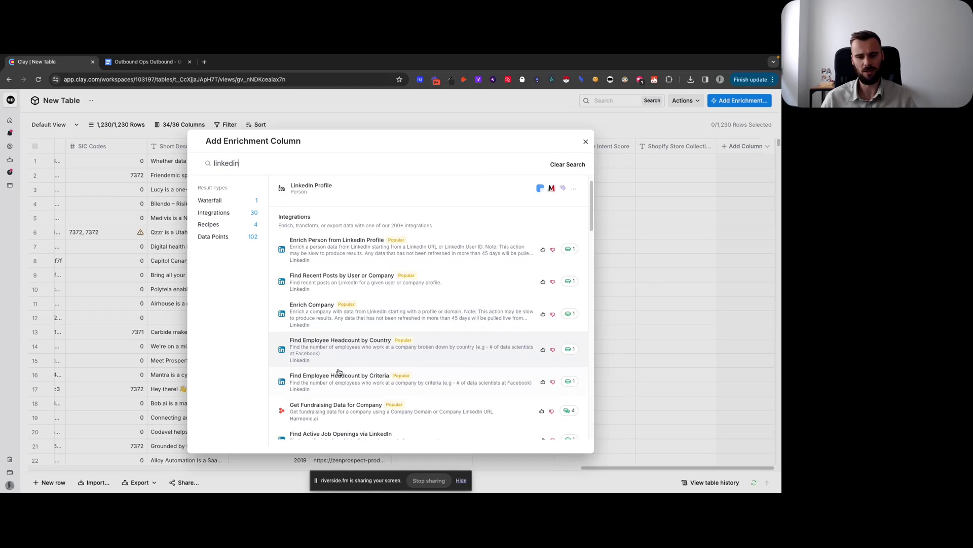
left_click(338, 373)
Enter the job title keywords 'sales' and 'business development'.
left_click(606, 281)
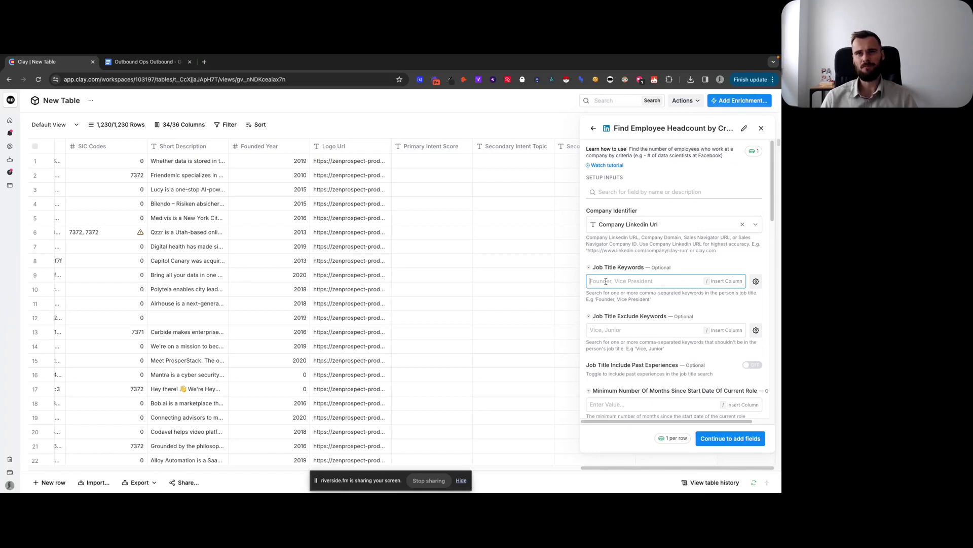
type("sales")
key("Return")
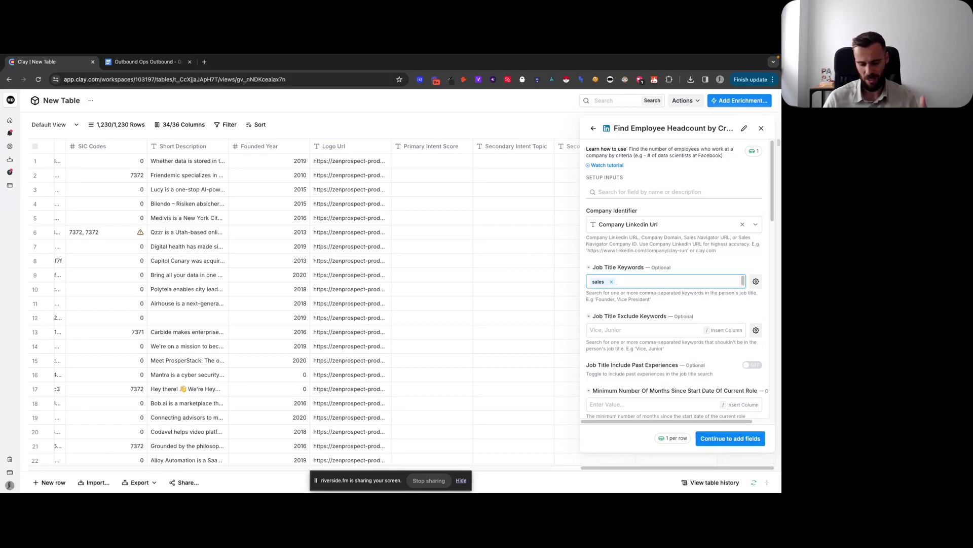
type("business d")
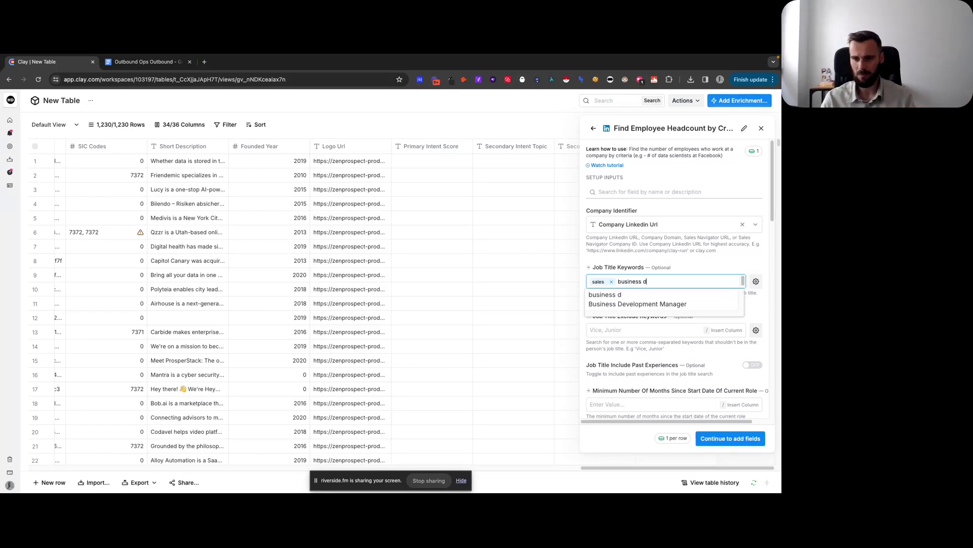
type("evelopment")
key("Return")
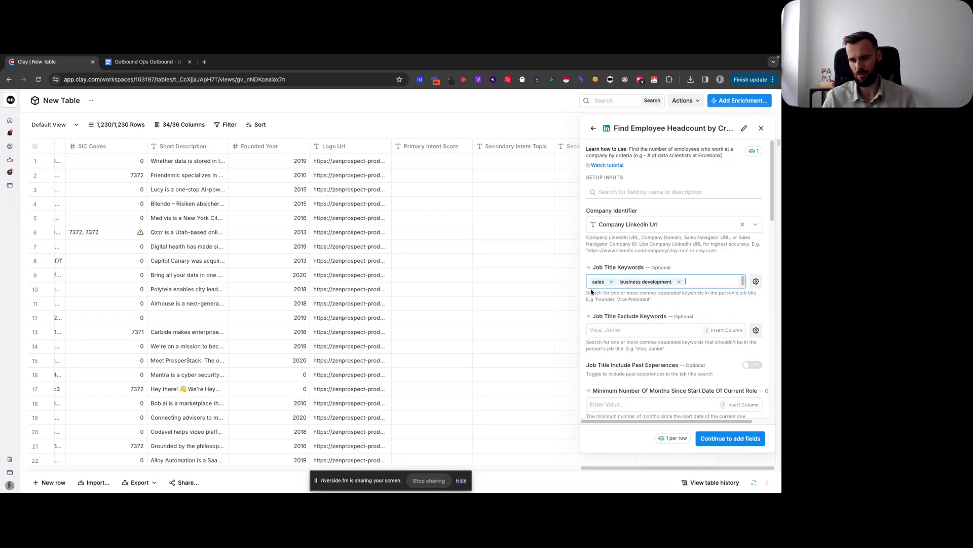
scroll(598, 302, "down", 3)
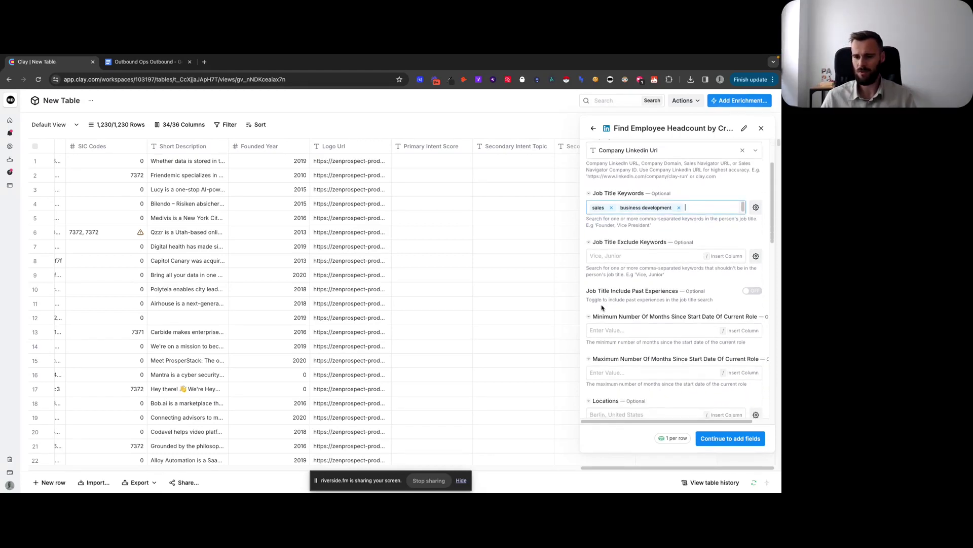
left_click(592, 300)
Review the settings, include the Role Count output, and bring up the save-and-run options.
scroll(596, 302, "up", 3)
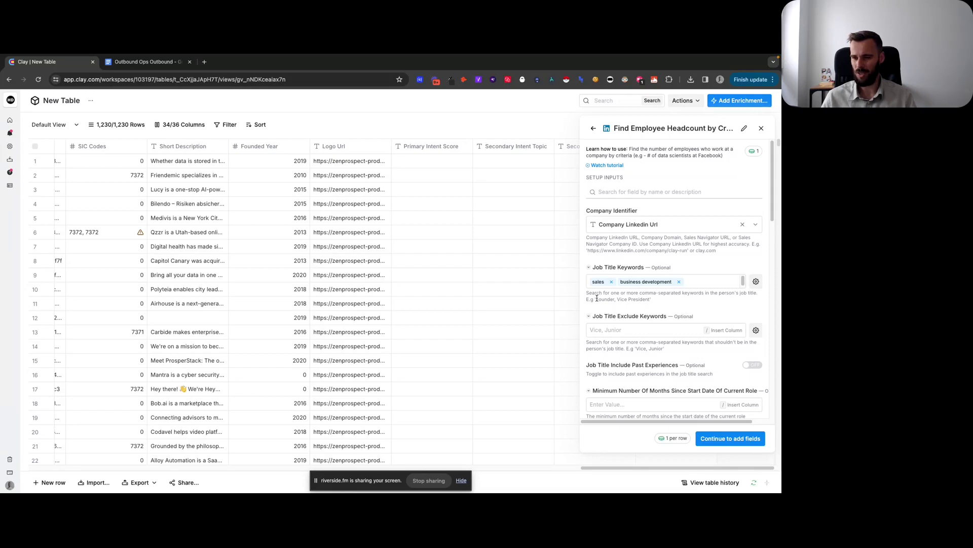
scroll(597, 299, "down", 10)
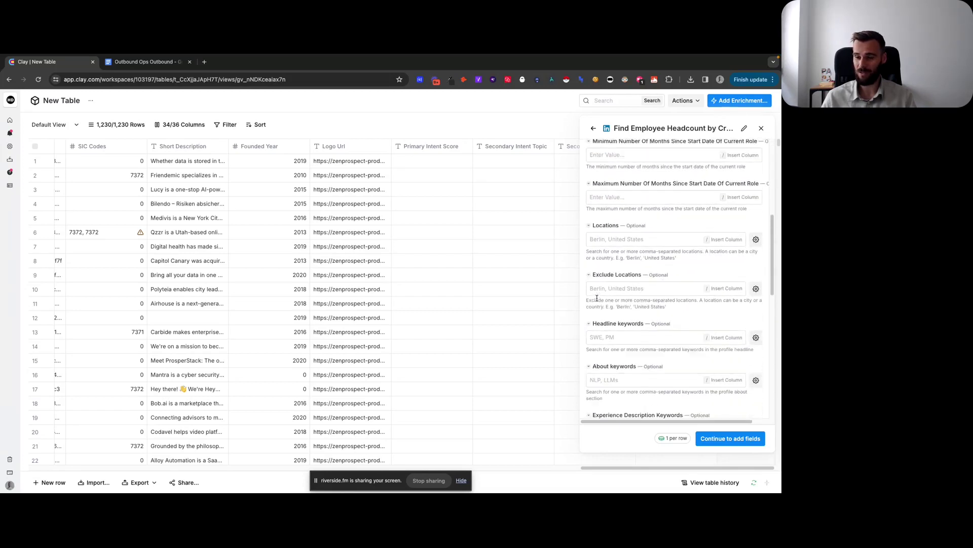
scroll(601, 310, "down", 2)
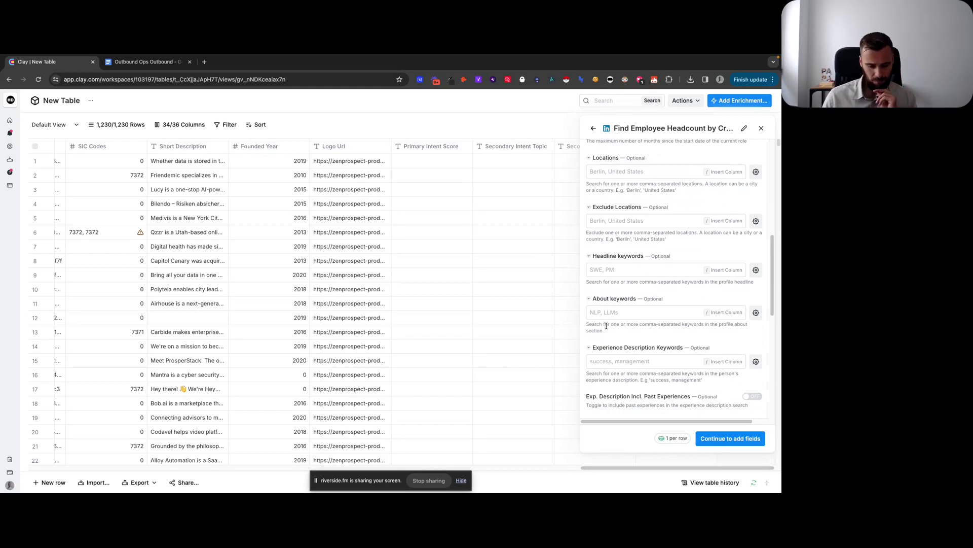
scroll(606, 326, "down", 7)
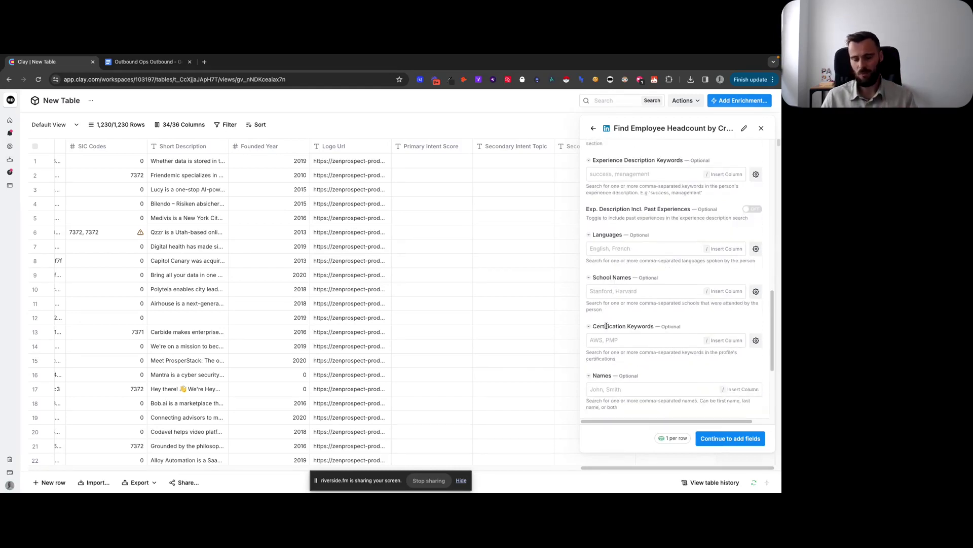
scroll(597, 308, "up", 2)
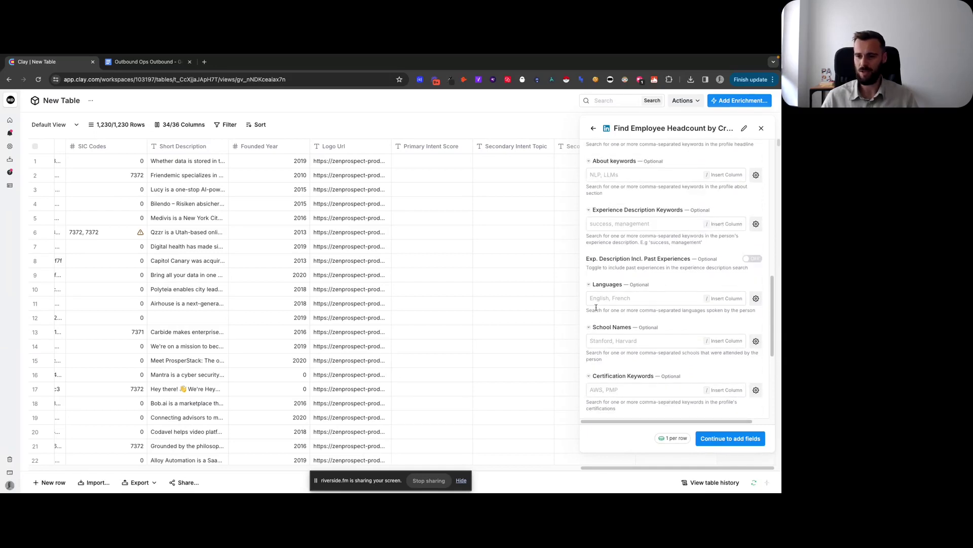
scroll(599, 310, "up", 4)
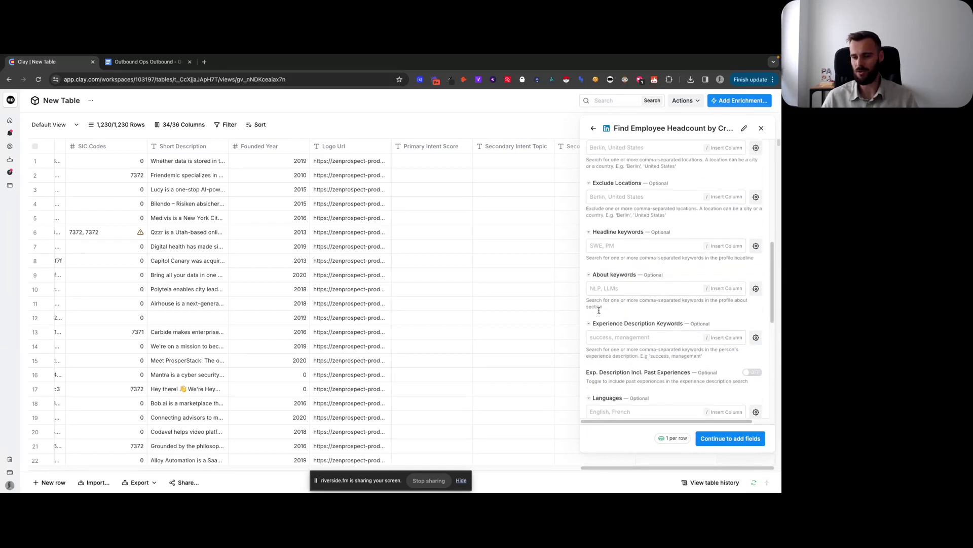
scroll(598, 307, "down", 2)
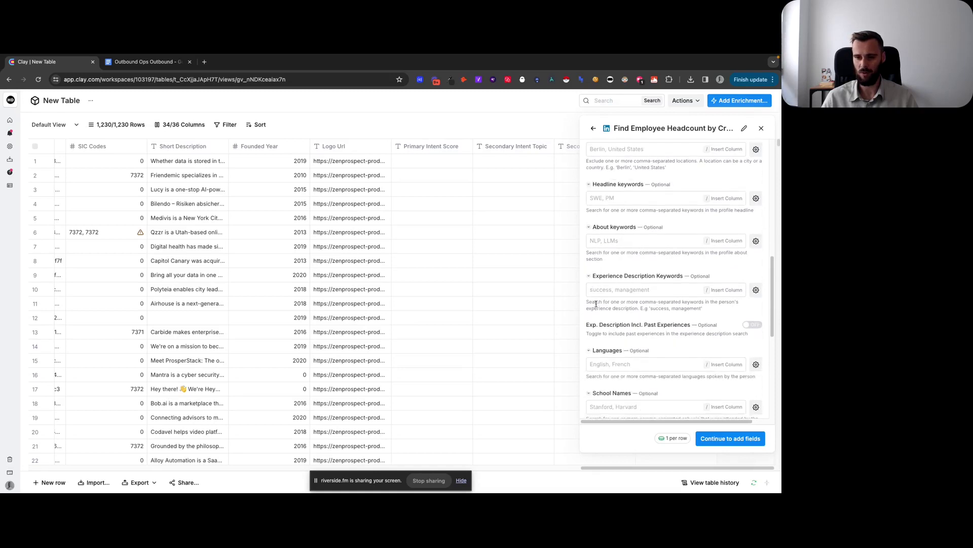
scroll(597, 304, "down", 10)
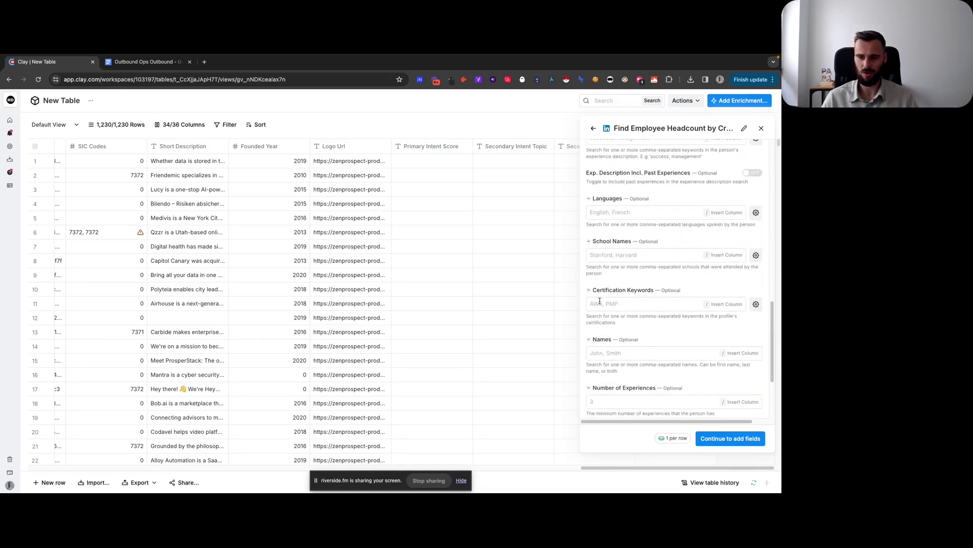
left_click(734, 439)
left_click(759, 208)
left_click(752, 233)
Run the sales headcount enrichment on all 1,230 rows and add a second headcount-by-criteria enrichment.
left_click(698, 271)
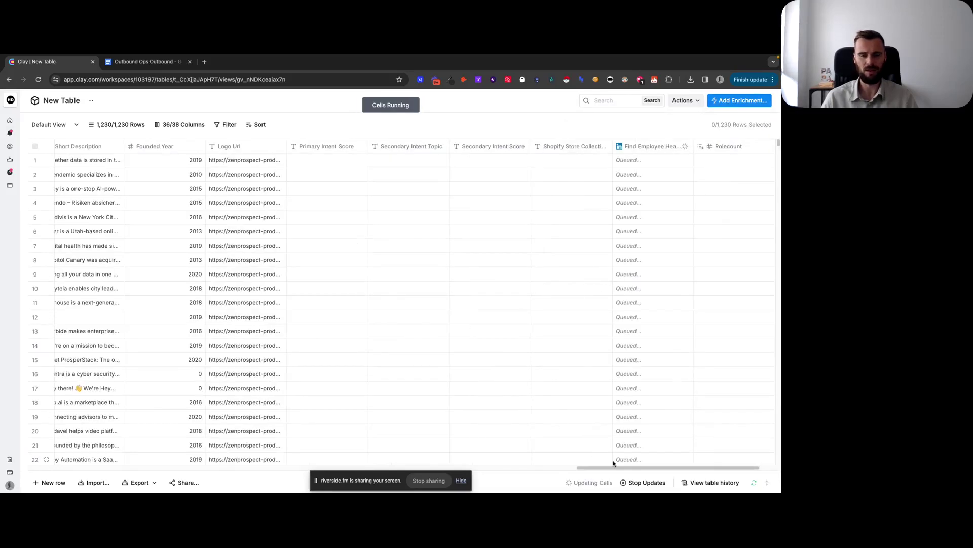
left_click(731, 147)
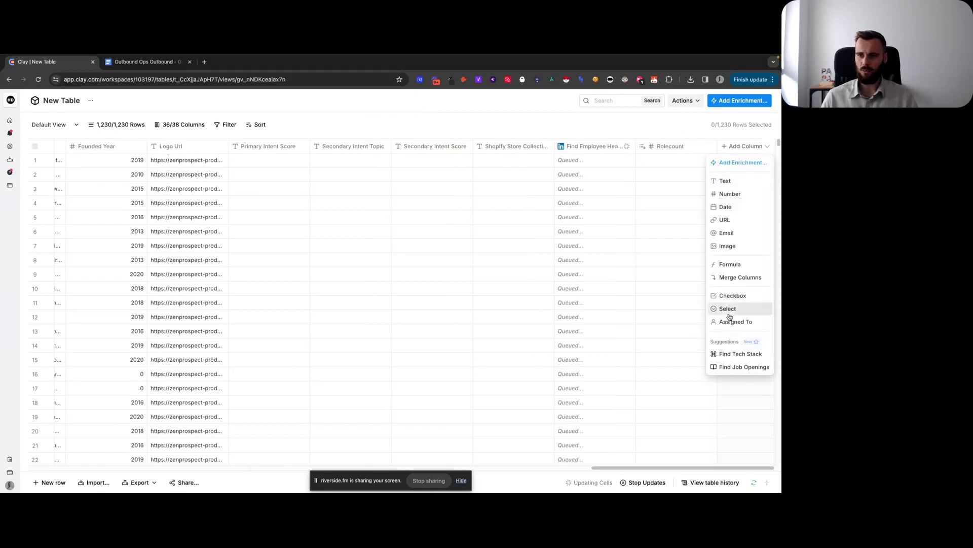
left_click(741, 163)
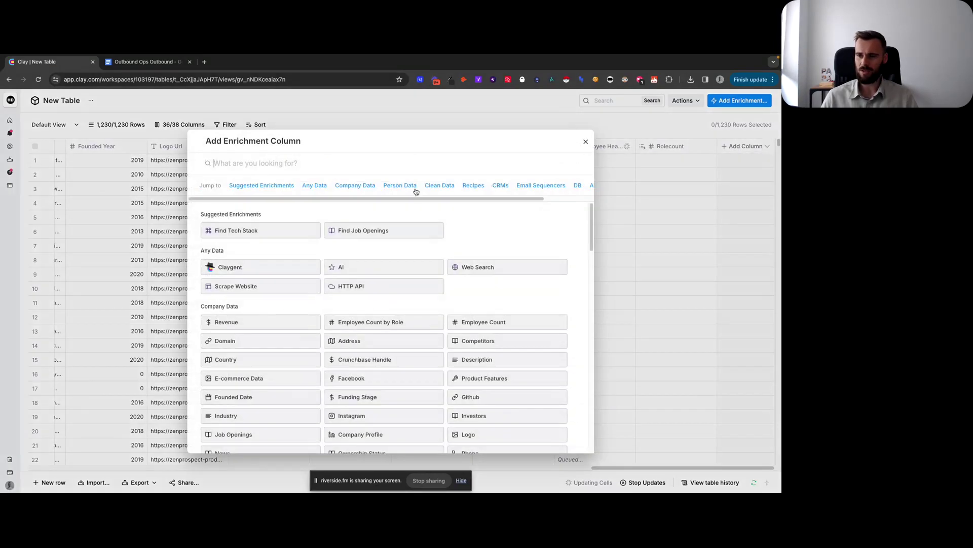
type("linkedin")
left_click(348, 405)
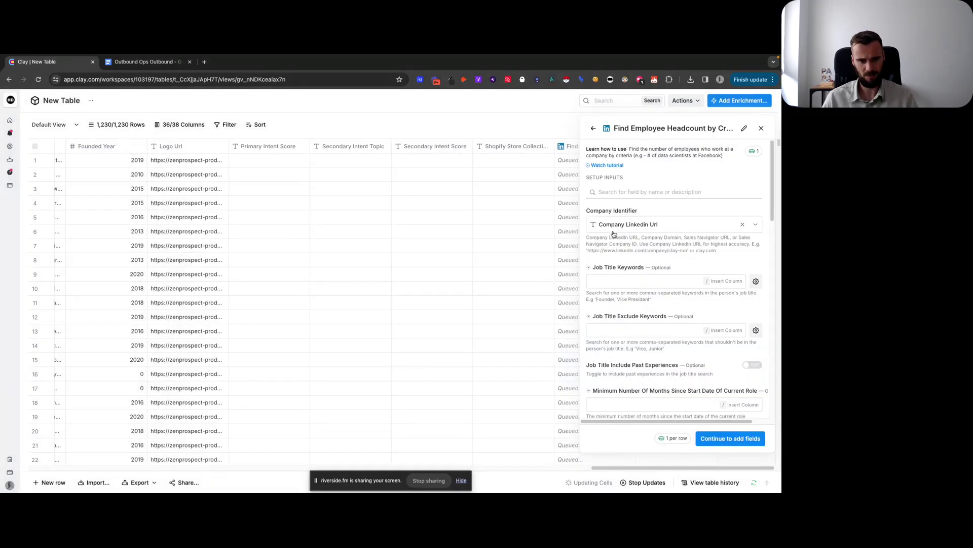
Set the new enrichment's job title keyword to Account Executive.
left_click(623, 282)
type("account")
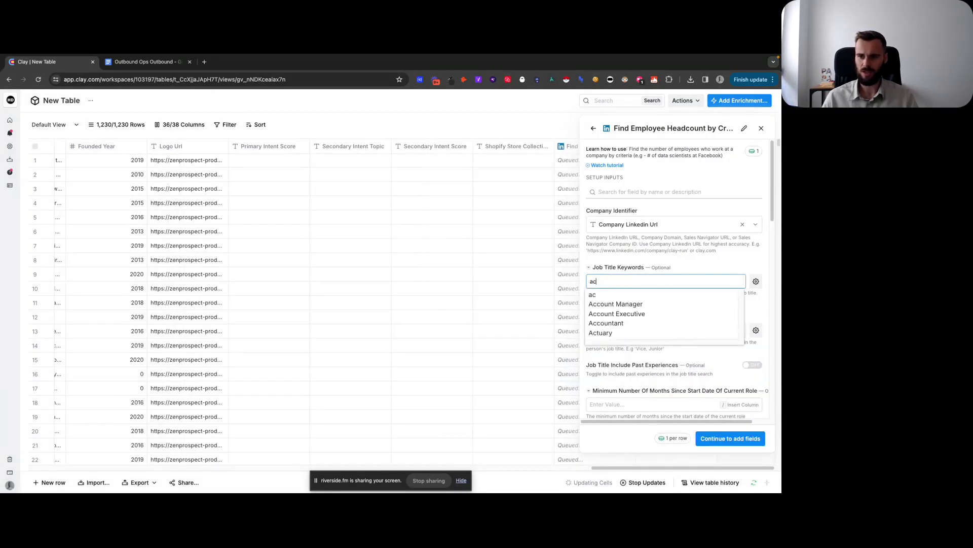
scroll(624, 315, "down", 10)
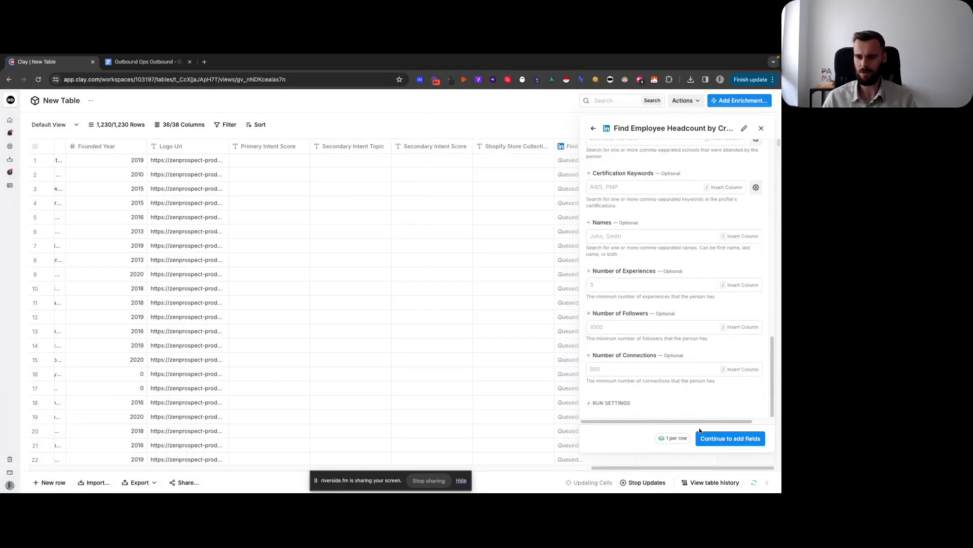
left_click(730, 438)
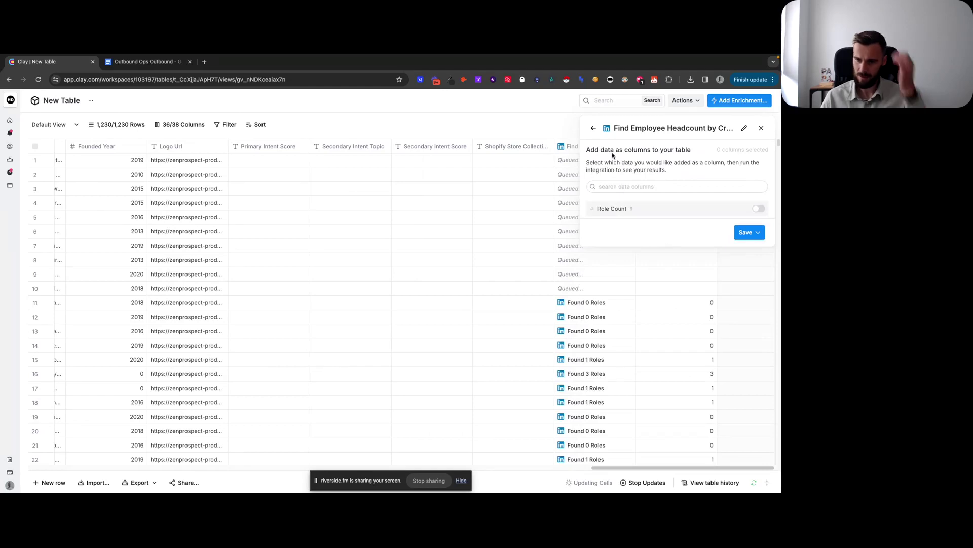
left_click(594, 129)
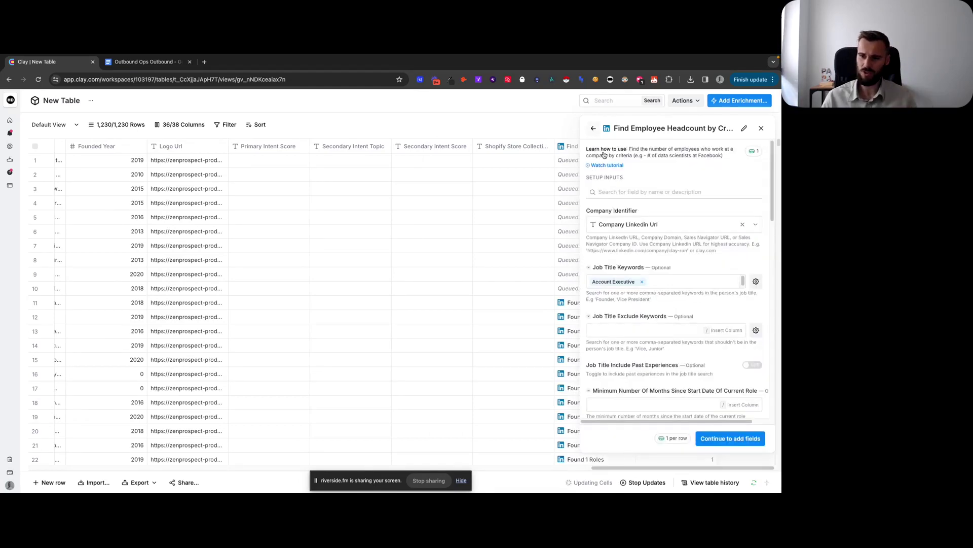
In Run Settings, start an AI-generated run condition reading 'Only run if'.
scroll(618, 355, "down", 10)
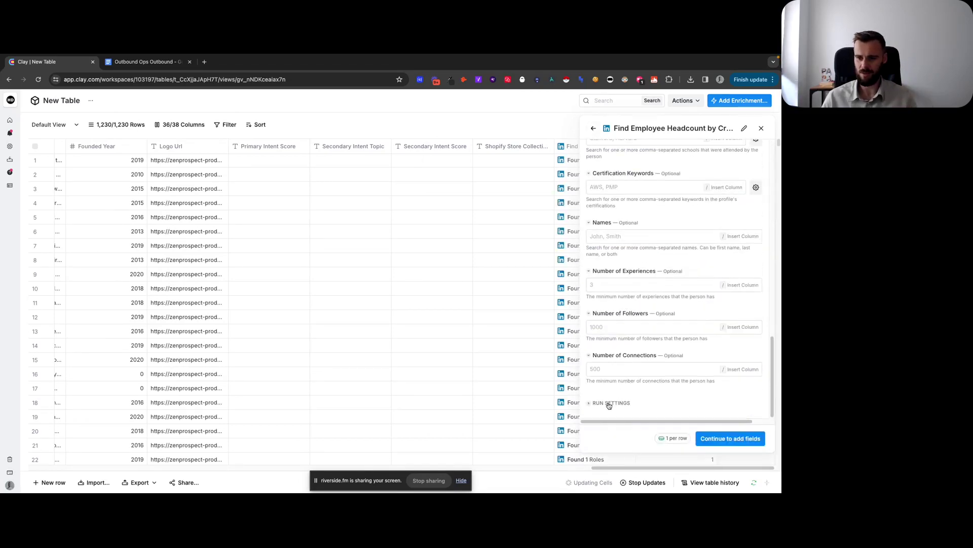
left_click(611, 403)
scroll(674, 365, "down", 2)
left_click(716, 391)
left_click(230, 217)
type("Only run if")
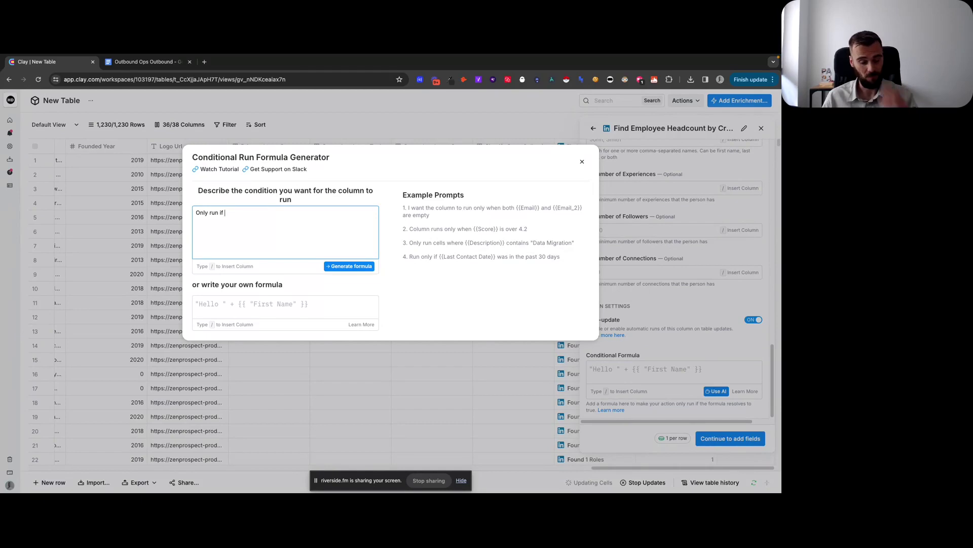
Try writing the formula directly with the Rolecount column, then clear it.
left_click(219, 299)
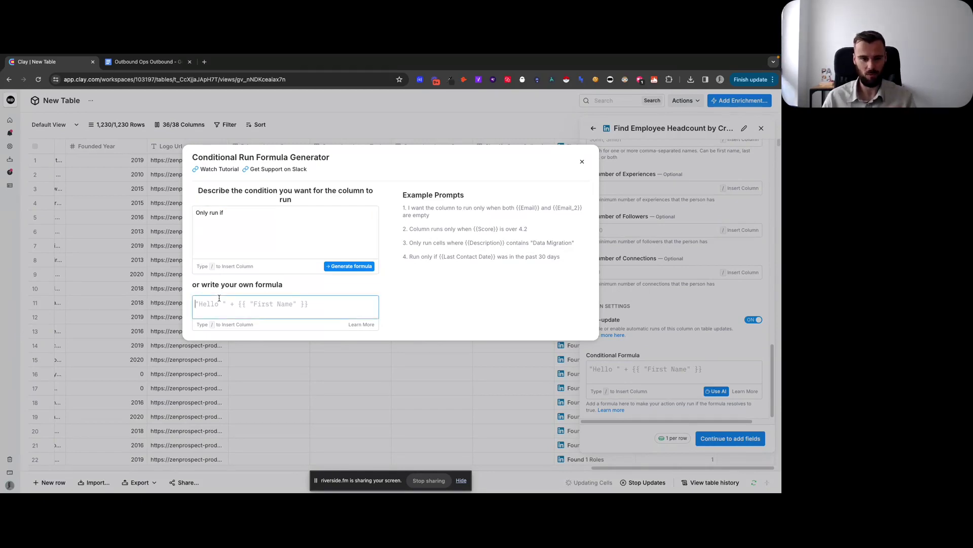
type("/cou")
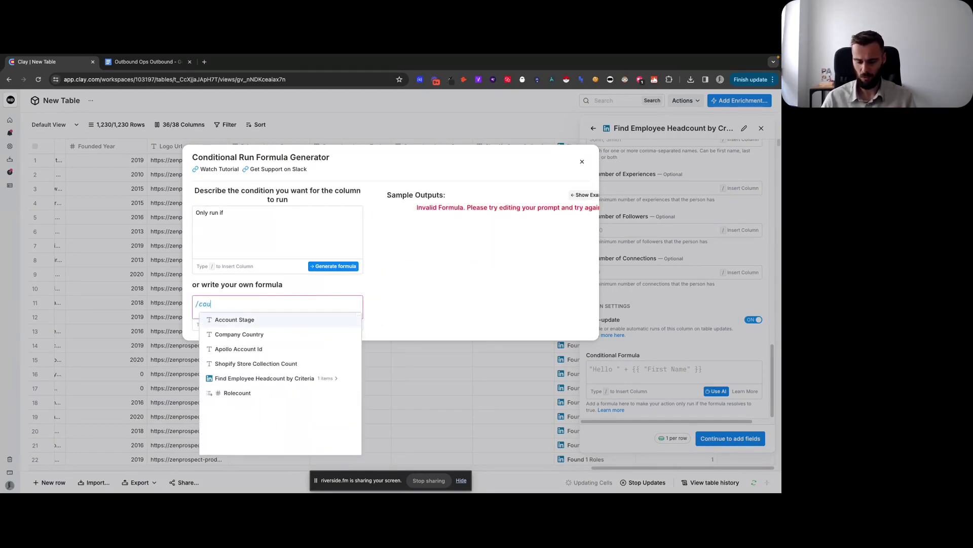
type("n")
left_click(230, 393)
type(">")
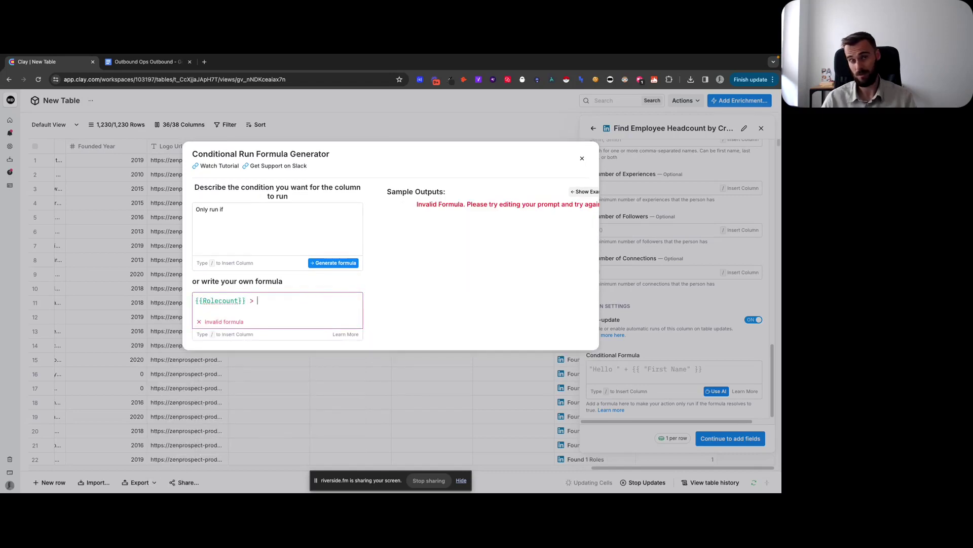
key("ctrl+a")
key("BackSpace")
Describe the condition as 'Rolecount is lower than 1' and generate the {{Rolecount}} < 1 formula.
left_click(262, 228)
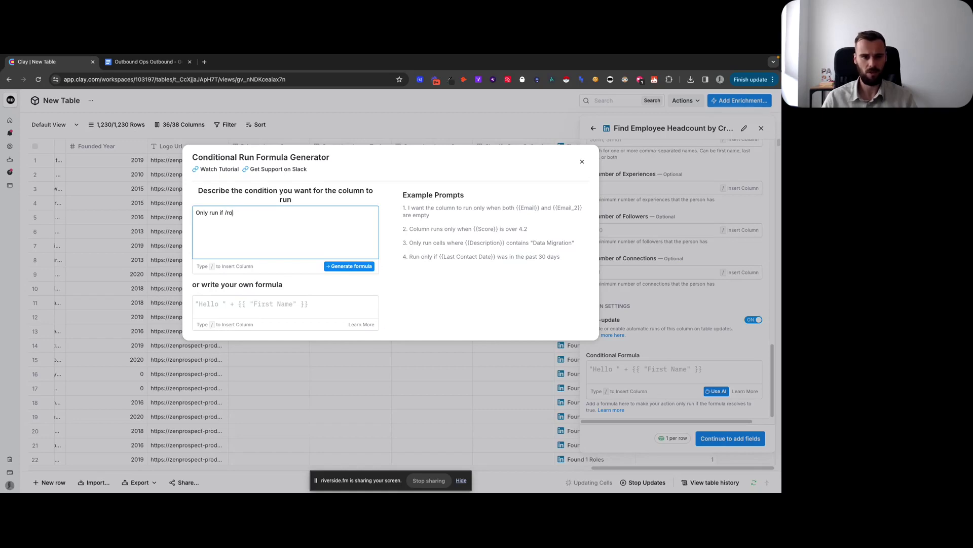
type("/coun")
left_click(262, 241)
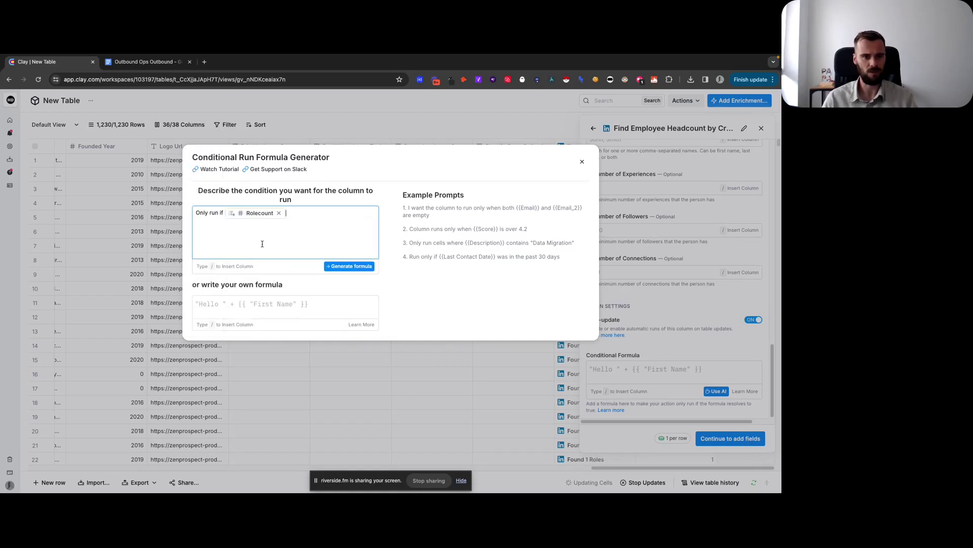
type("euc")
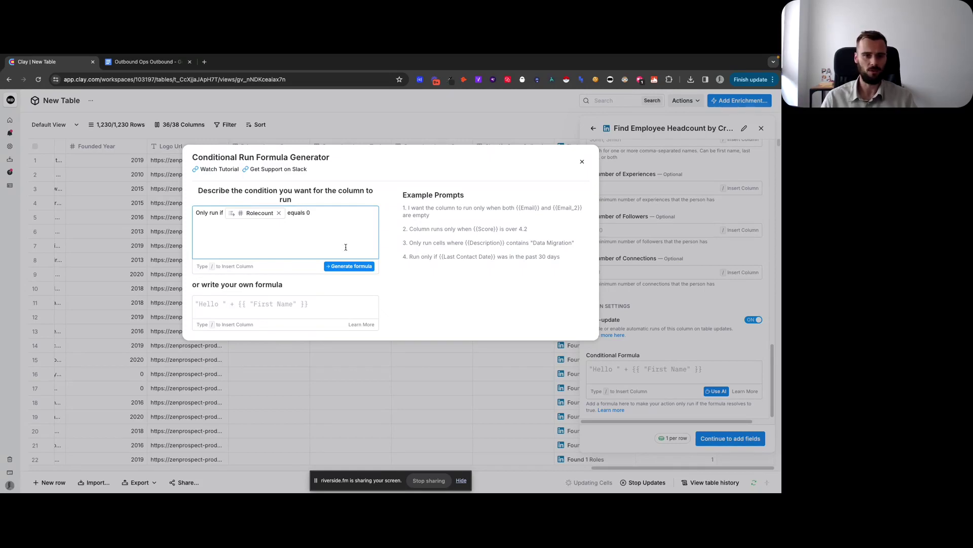
left_click(349, 266)
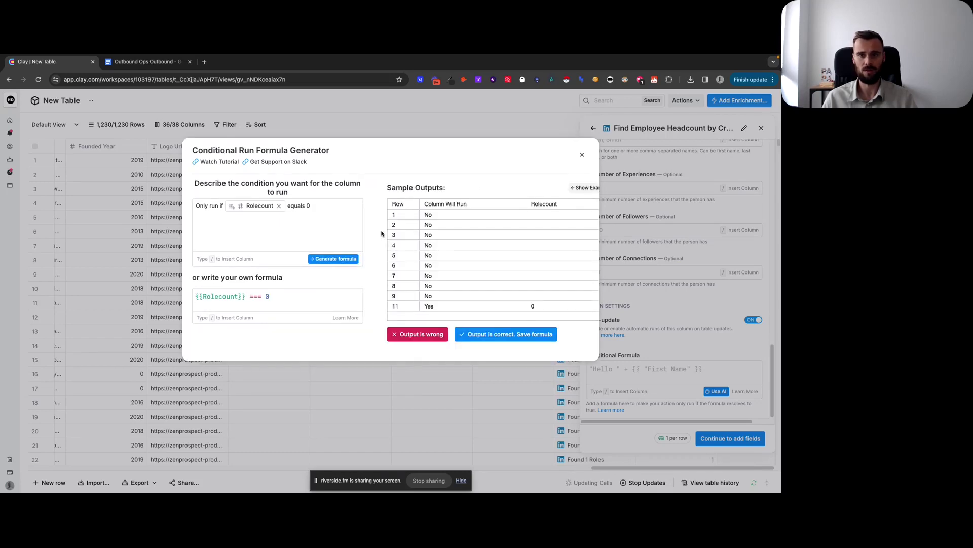
left_click(321, 207)
left_click_drag(313, 208, 289, 205)
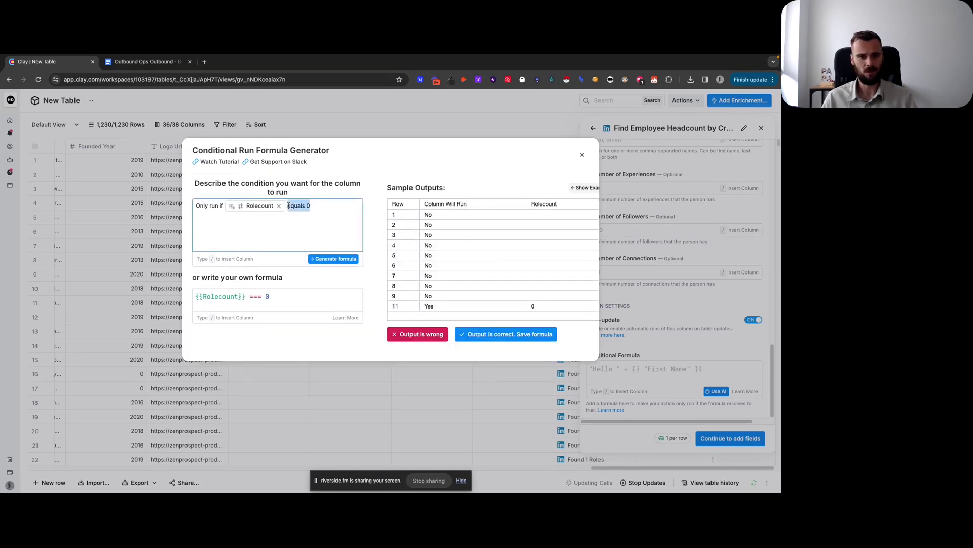
type("is lower than ")
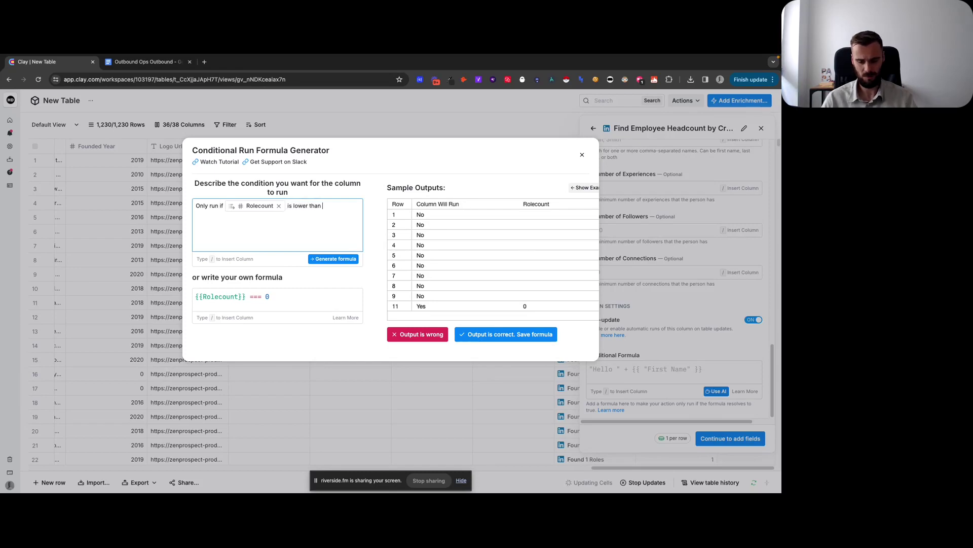
type("1")
key("Return")
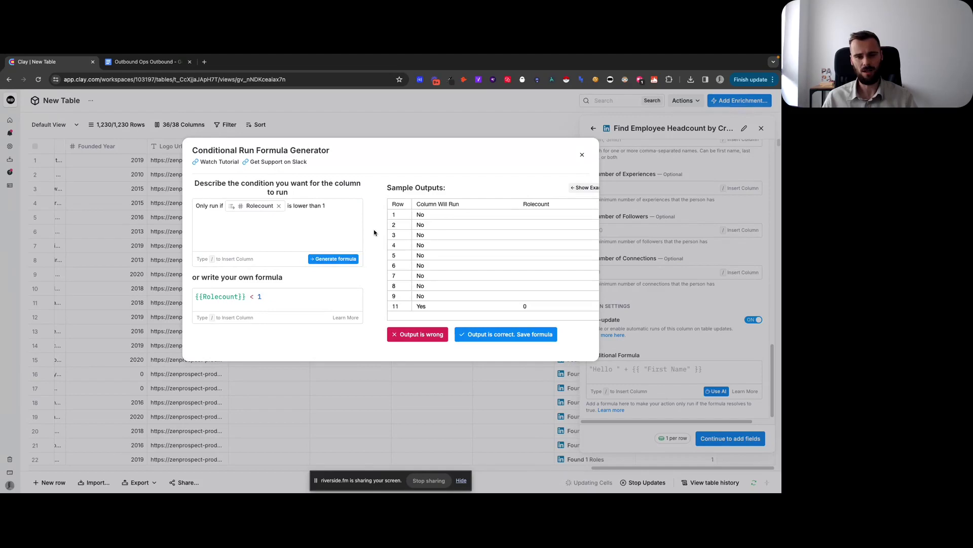
Save the formula, include the Role Count output, and run the AE lookup on all 1,230 rows.
left_click(484, 333)
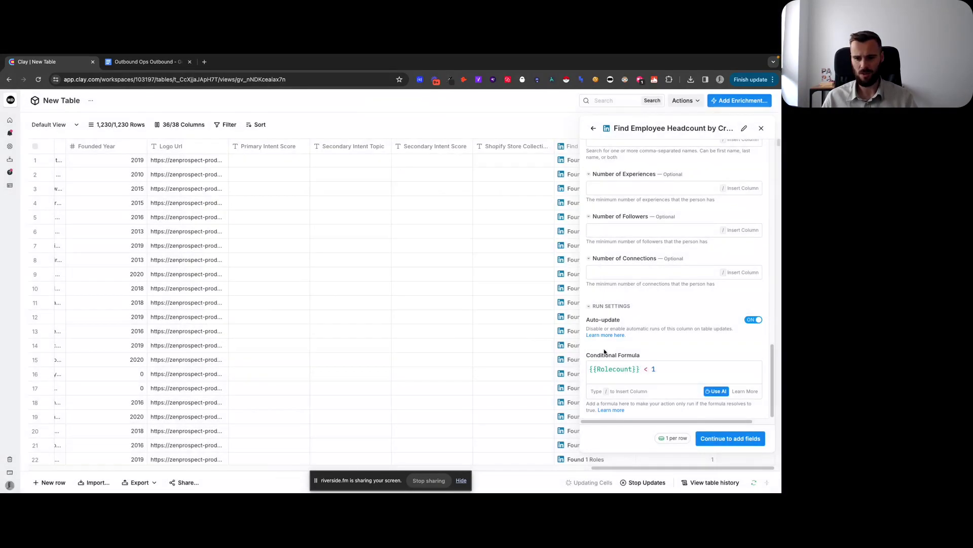
left_click(730, 438)
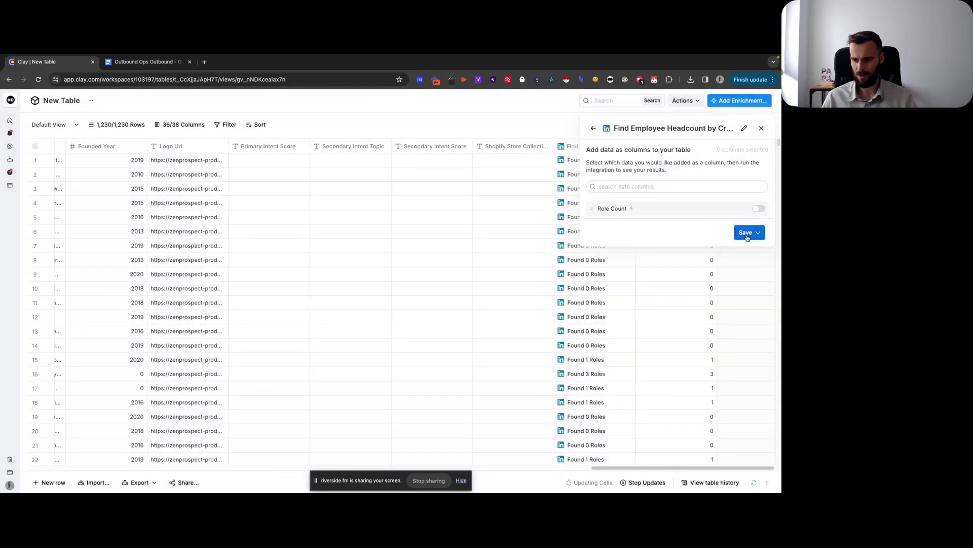
left_click(759, 209)
left_click(749, 232)
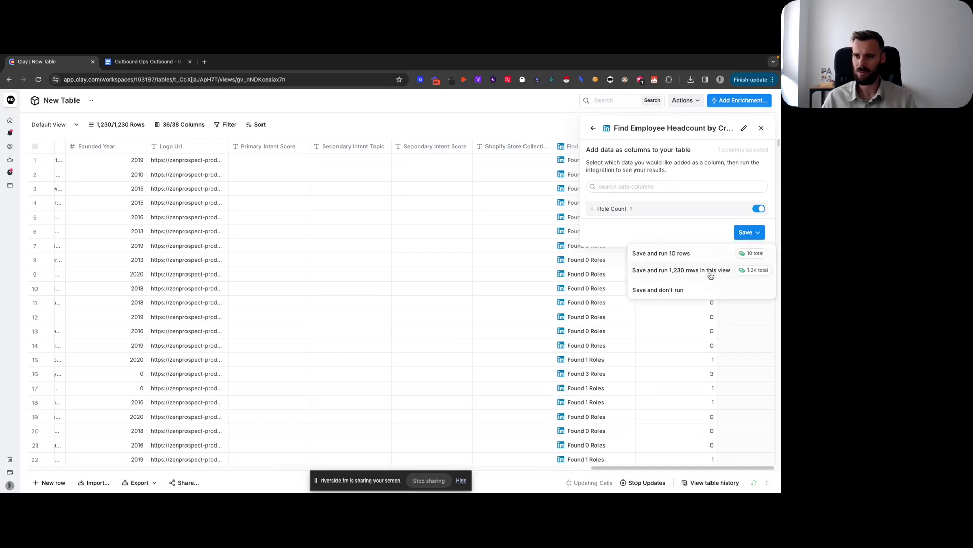
left_click(739, 272)
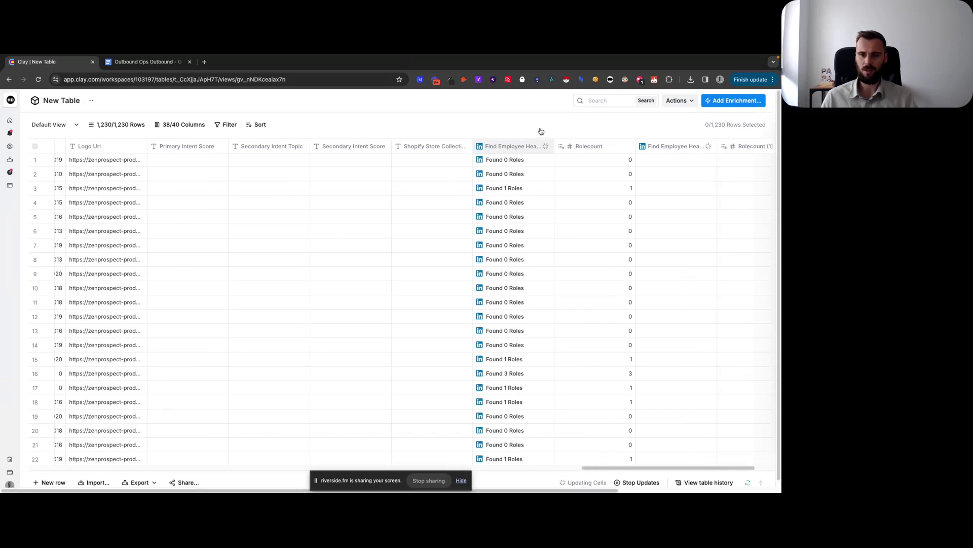
Rename the first Rolecount column to 'Rolecount Sales'.
left_click(761, 127)
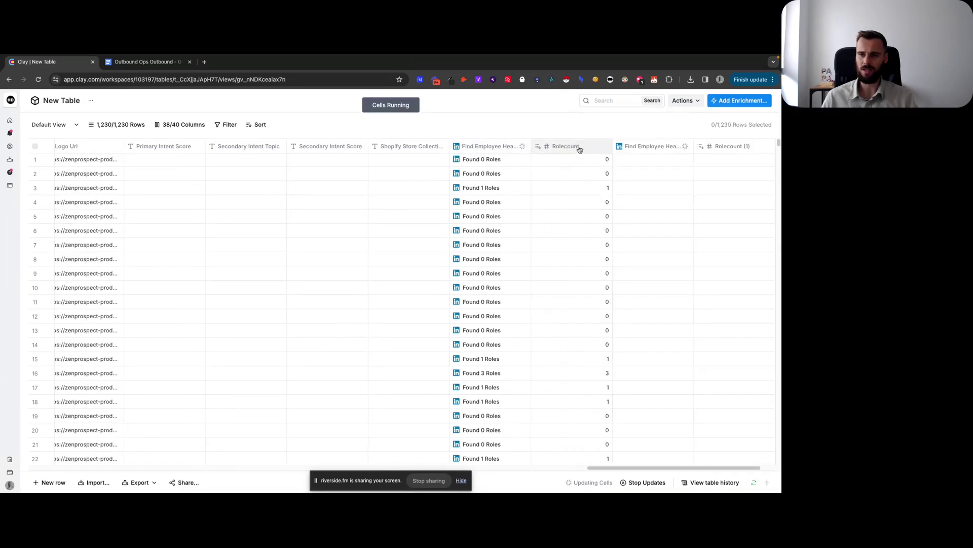
left_click(571, 149)
left_click(651, 130)
key("Right")
type("Sales")
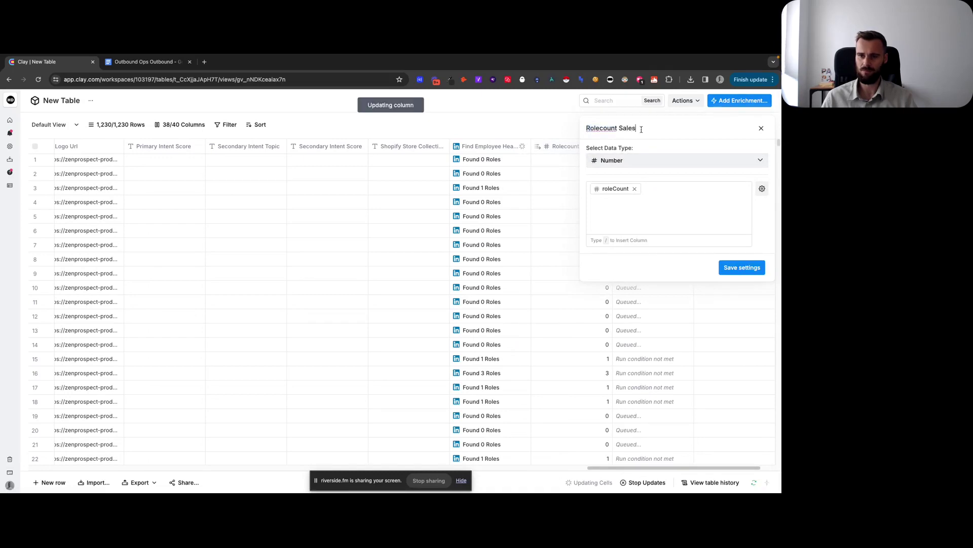
left_click(761, 128)
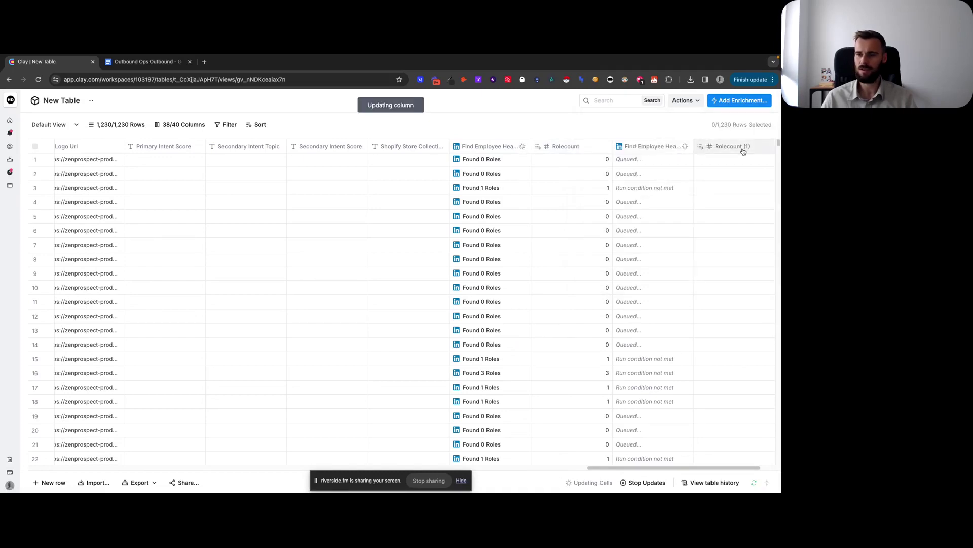
Rename the Rolecount (1) column to 'Rolecount AE's'.
left_click(741, 149)
left_click(661, 128)
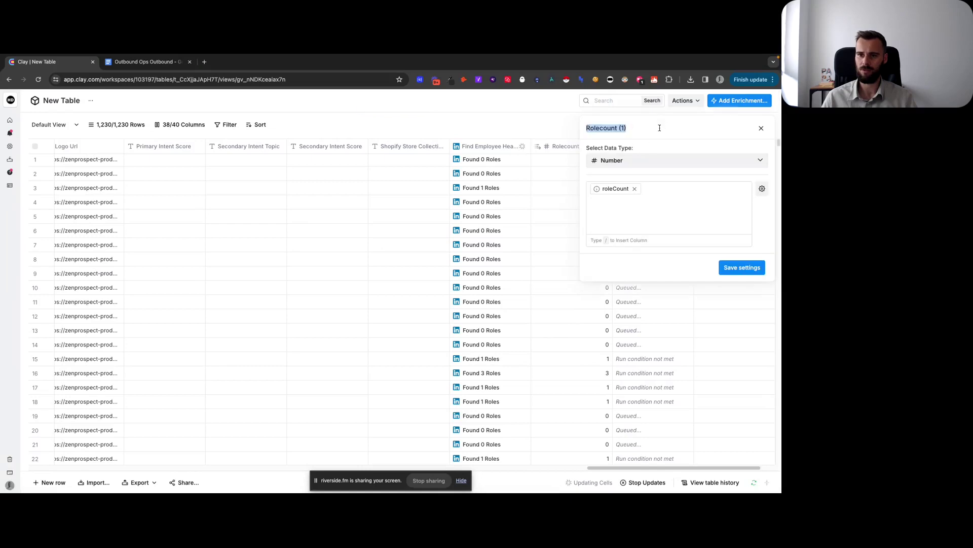
type("Rolecount AE's")
key("Return")
key("Escape")
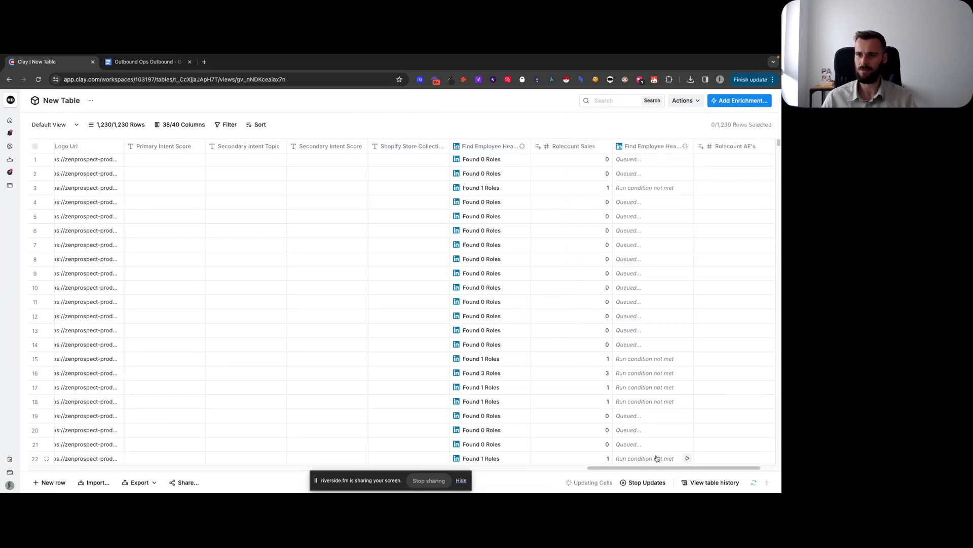
scroll(659, 467, "right", 3)
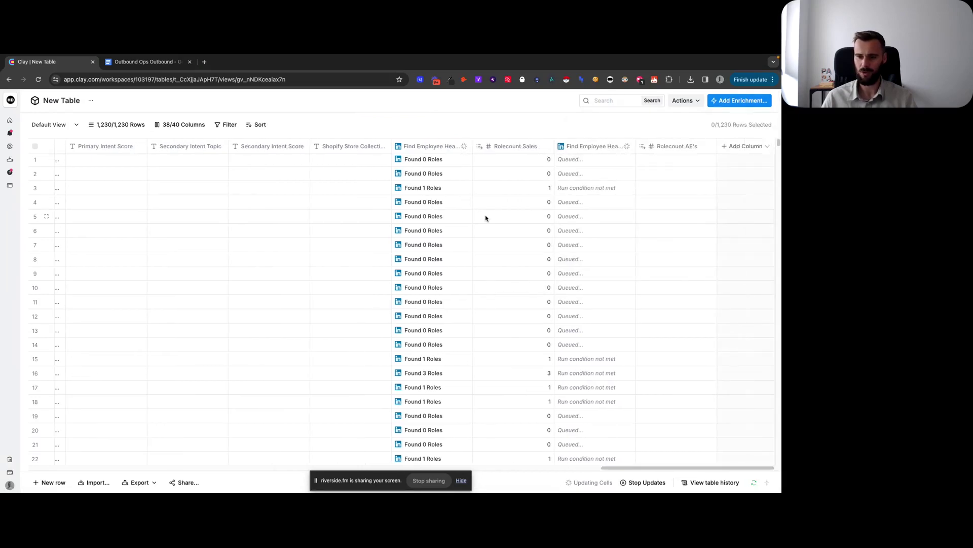
Scroll across the table while Rolecount AE's fills in counts on the zero-sales rows.
scroll(498, 205, "up", 1)
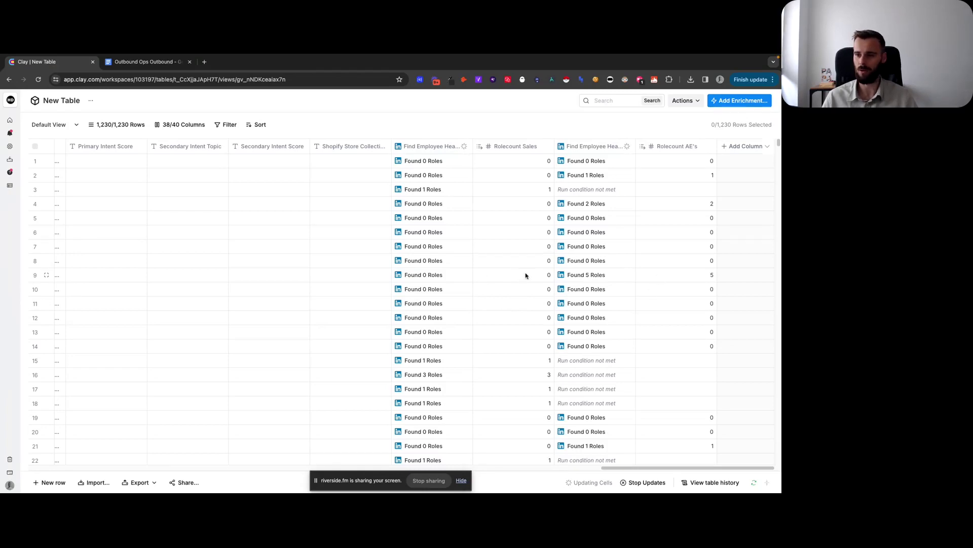
left_click_drag(668, 468, 555, 467)
scroll(518, 362, "right", 10)
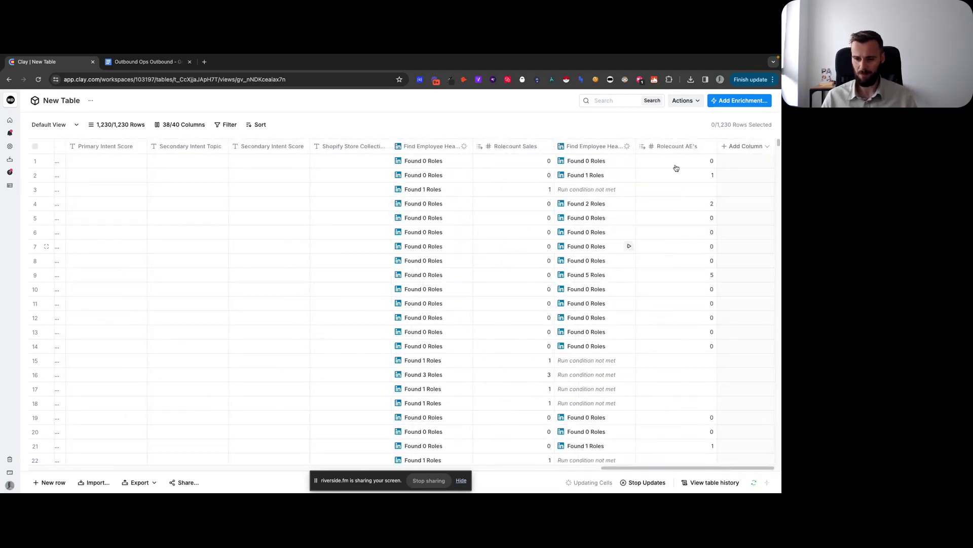
Look through the AI enrichment options and table columns, checking row 1's SEO Description.
left_click(740, 100)
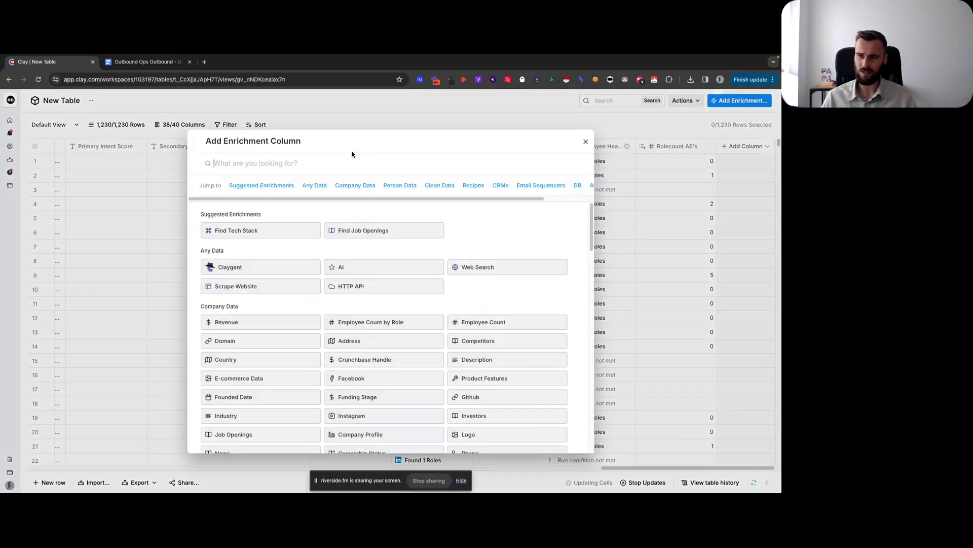
left_click(364, 265)
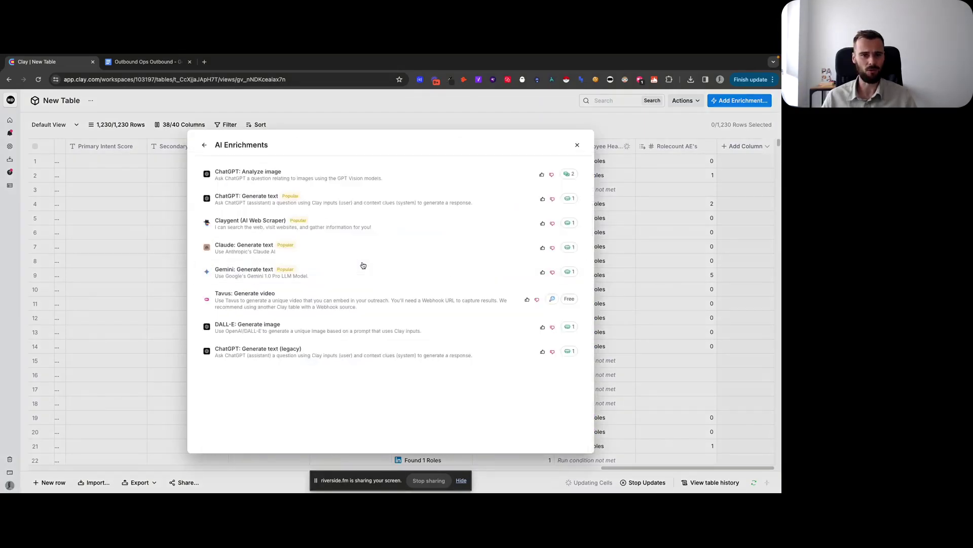
left_click(577, 146)
left_click_drag(678, 468, 354, 446)
left_click(404, 162)
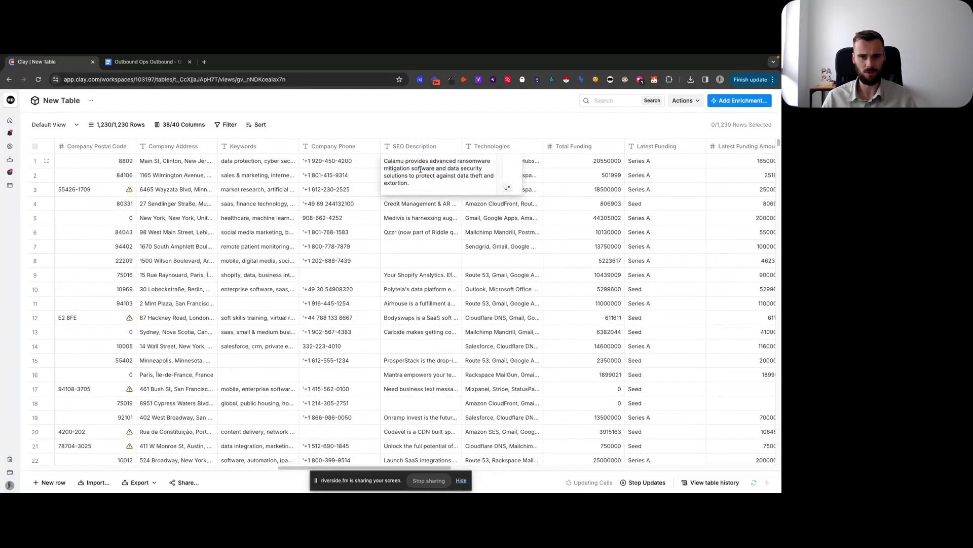
left_click_drag(384, 467, 707, 467)
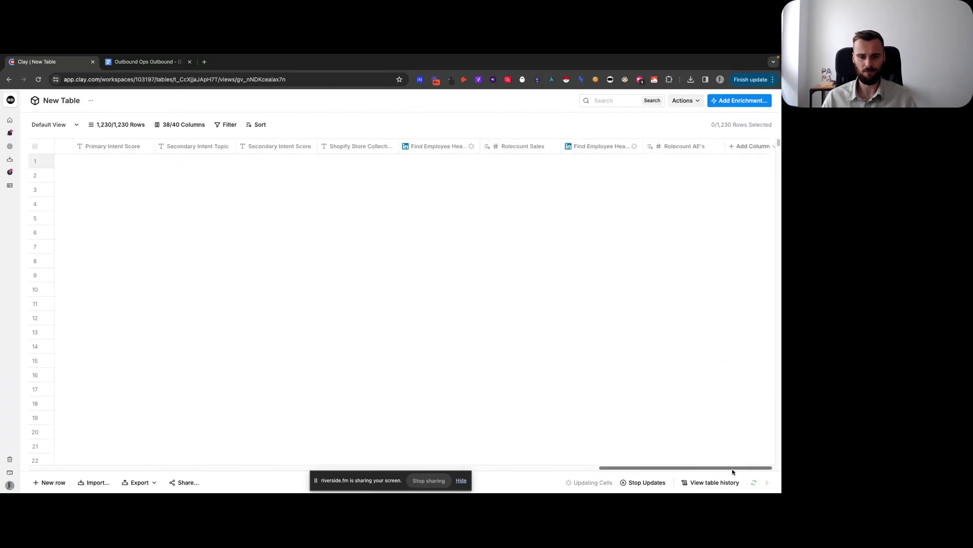
Add a LinkedIn Enrich Company enrichment via a 'linkedin comp' search and pick its company identifier.
left_click(743, 148)
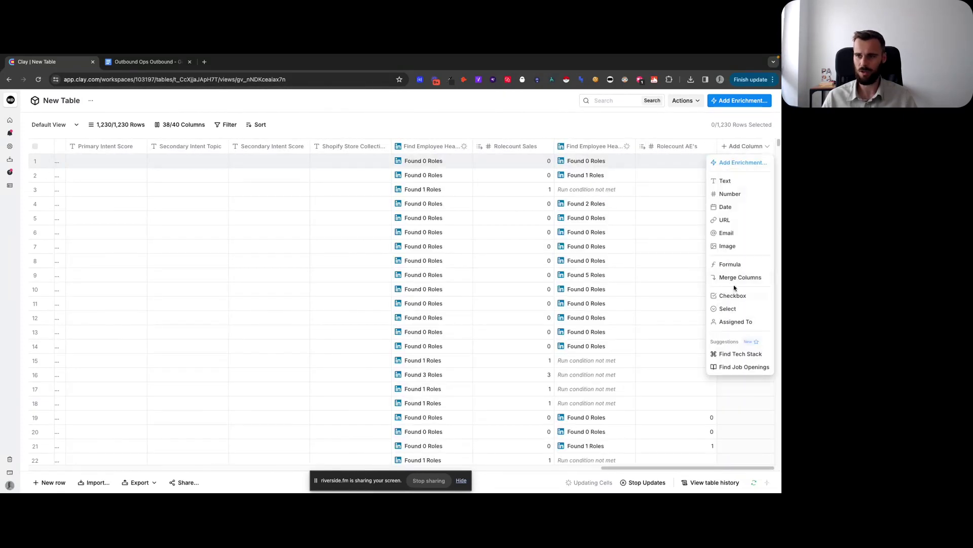
left_click(736, 163)
type("linkedin comp")
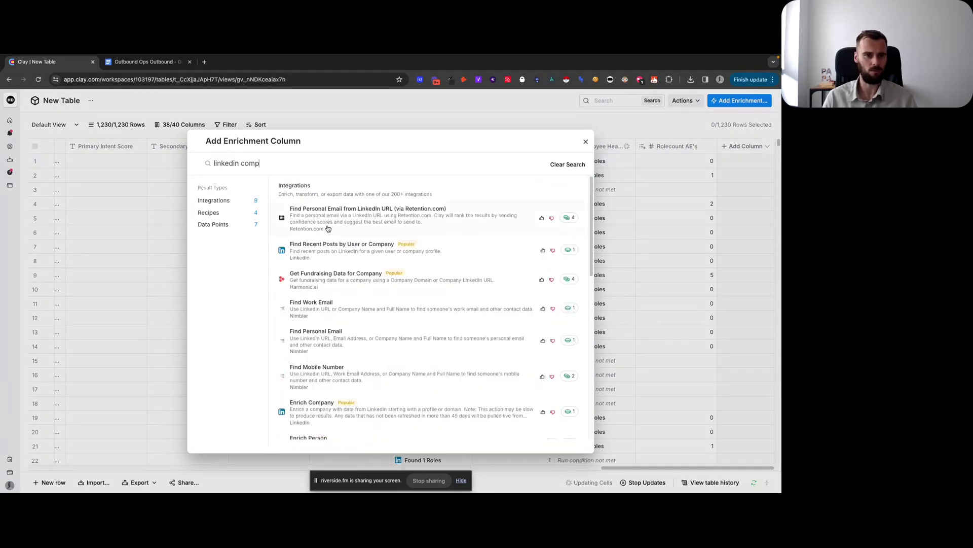
left_click(330, 408)
left_click(630, 224)
Use Company Linkedin Url as identifier and generate a run condition on Rolecount Sales.
left_click(631, 328)
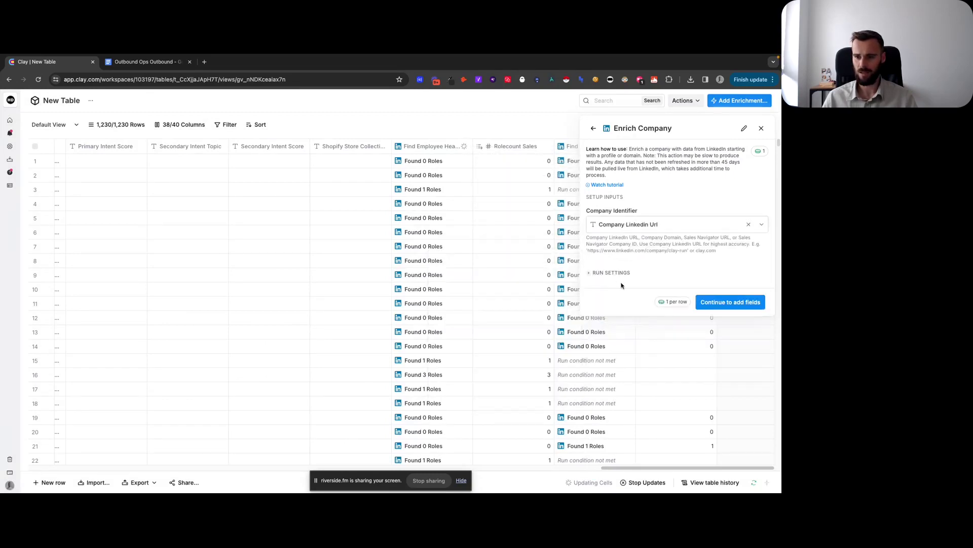
left_click(616, 272)
left_click(722, 358)
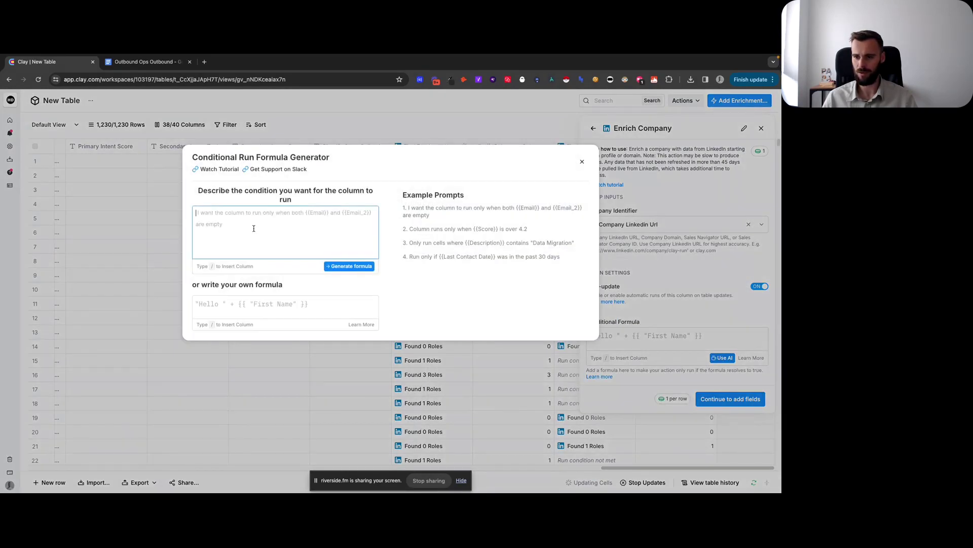
type("Only run if")
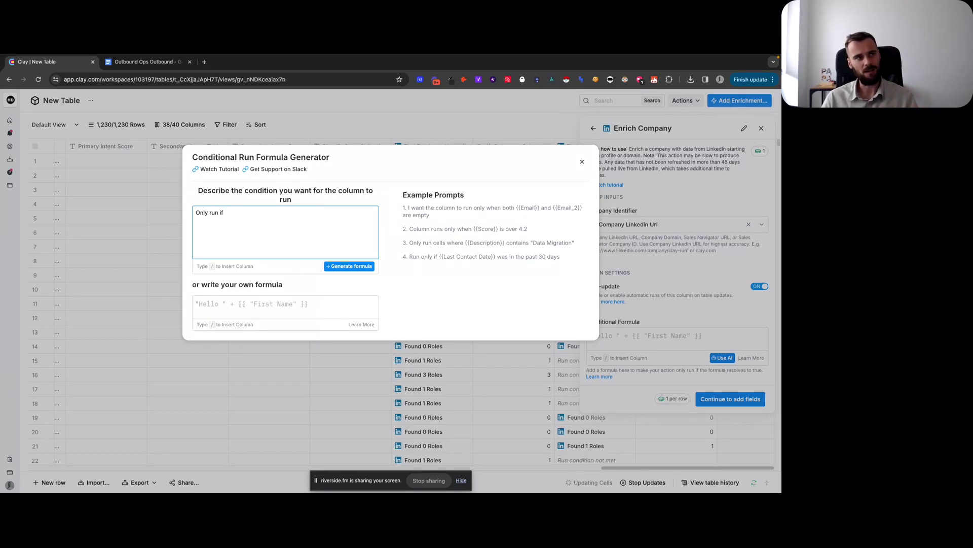
type("/coun")
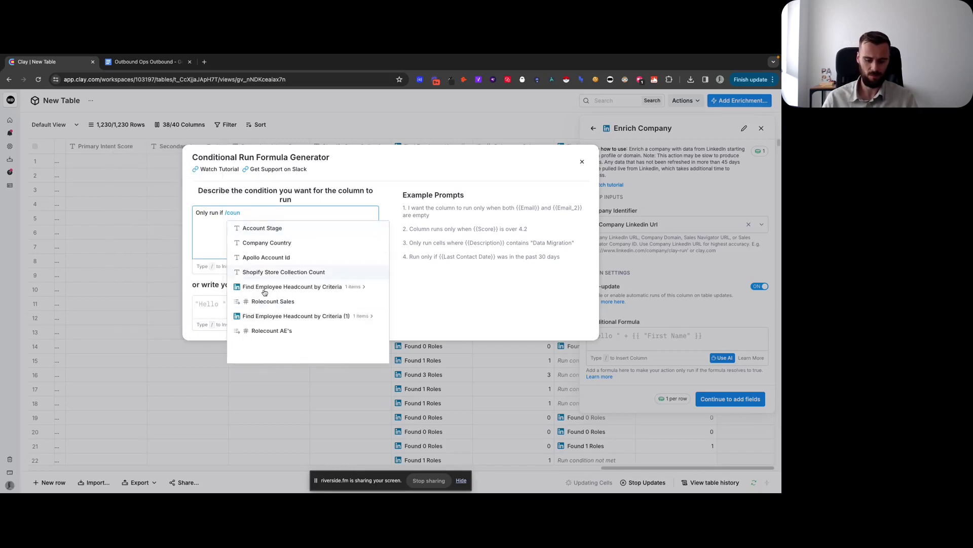
left_click(272, 301)
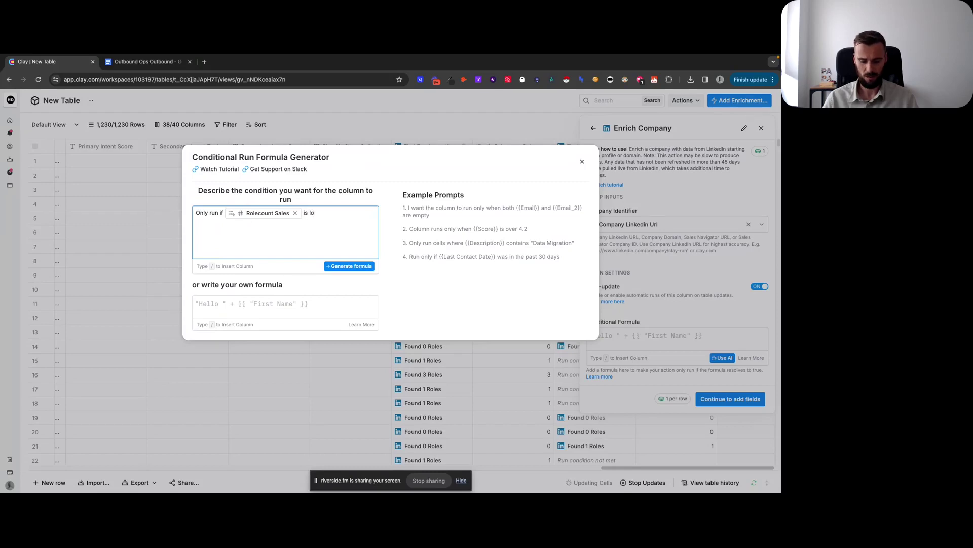
left_click(348, 267)
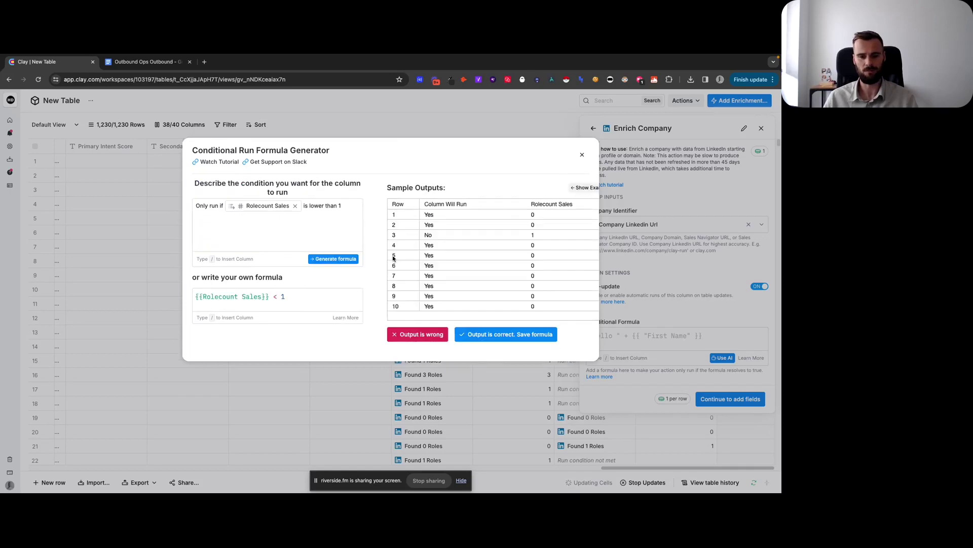
Extend the condition with 'AND Rolecount AE's is lower than 0', regenerate, and save the formula.
left_click(347, 209)
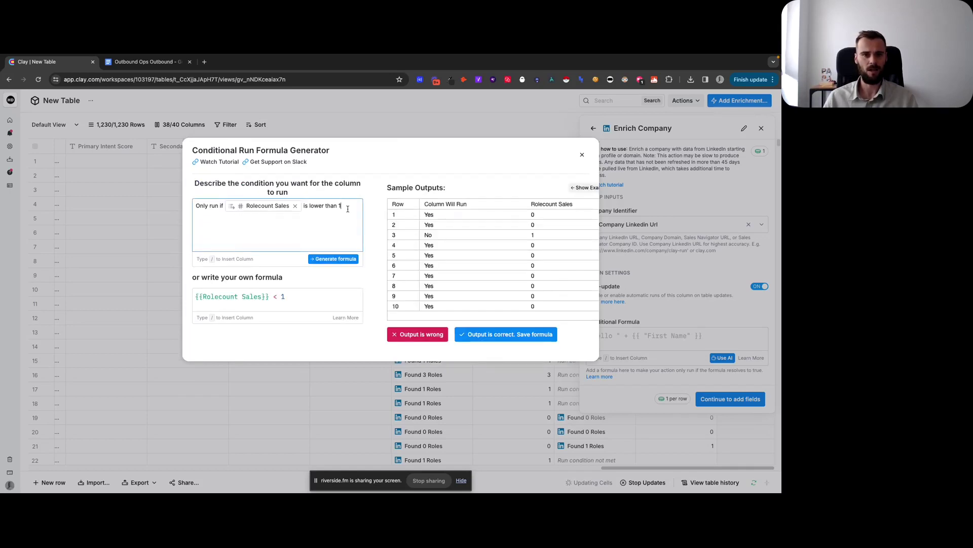
type("AND /role")
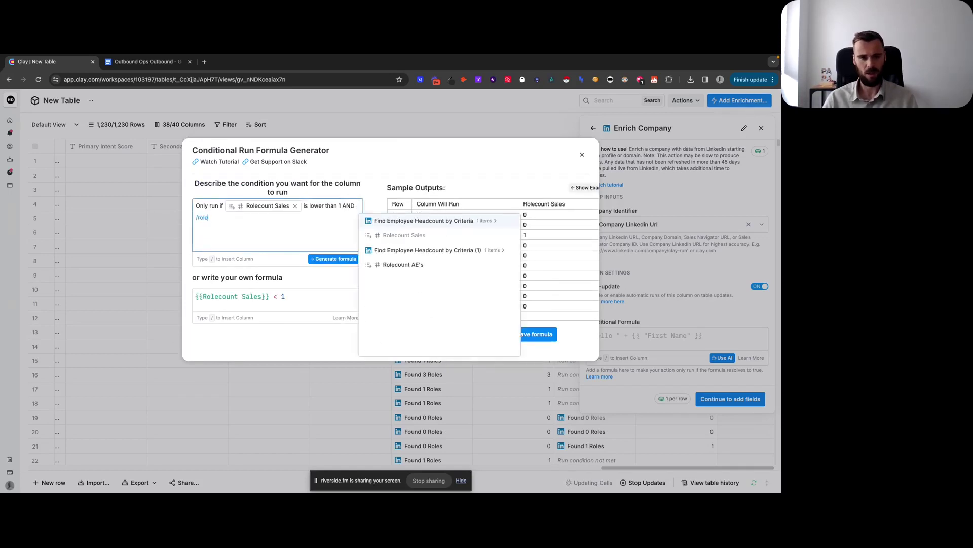
key("Down")
key("Down")
key("Return")
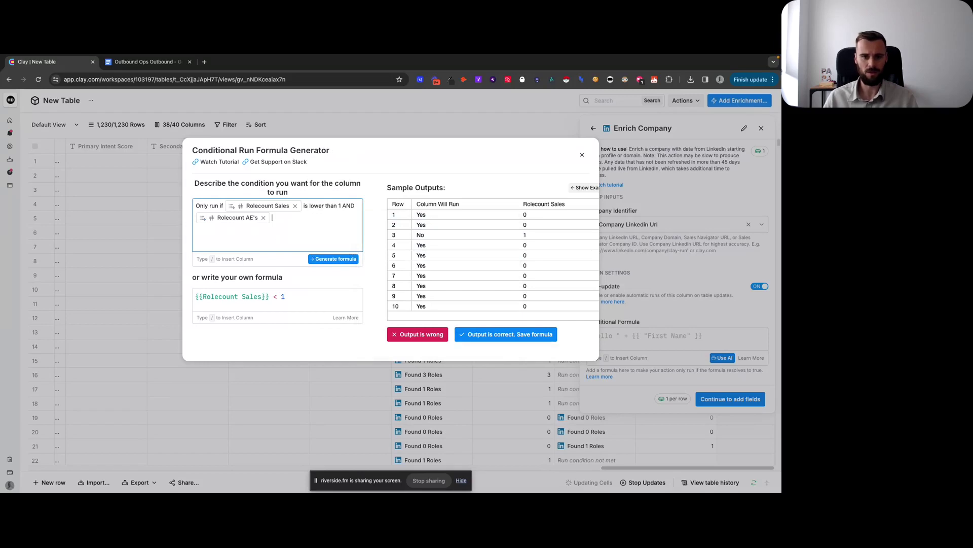
type("is lower than 0")
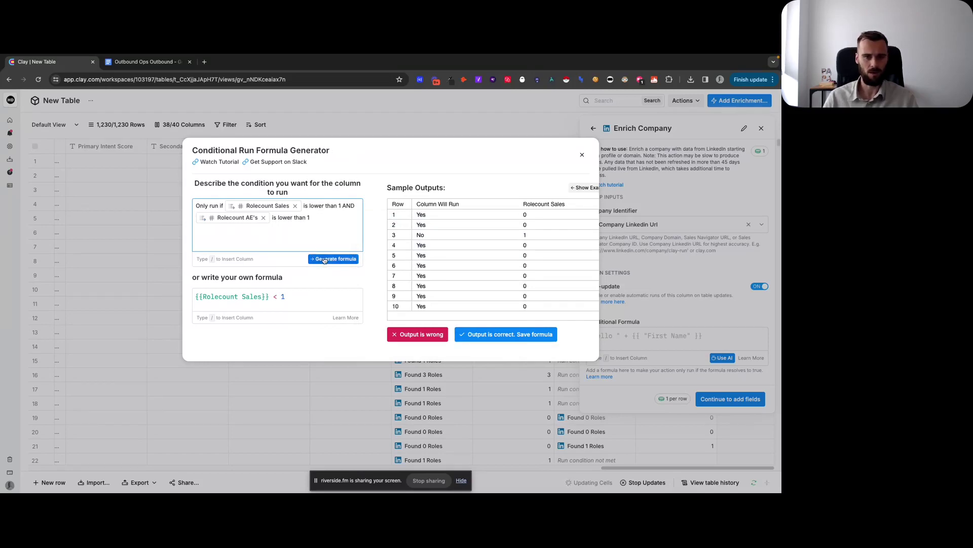
left_click(345, 259)
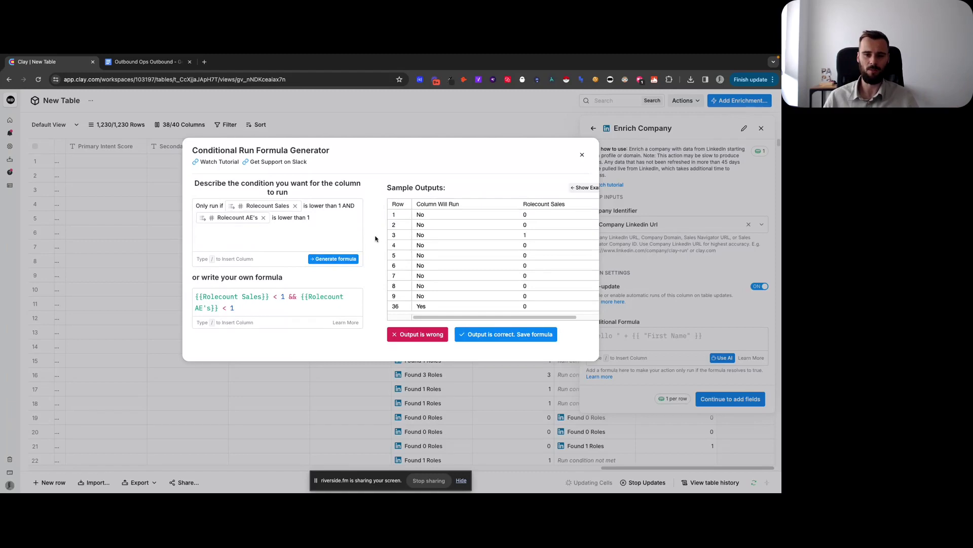
left_click(495, 335)
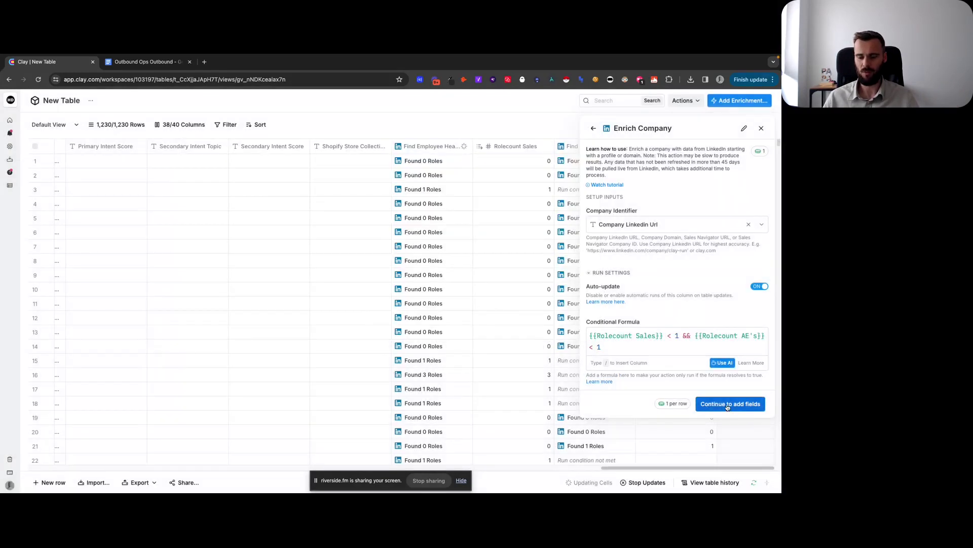
Add the Description field and run Enrich Company on all 1,230 rows.
left_click(726, 406)
left_click(752, 314)
left_click(749, 438)
left_click(703, 400)
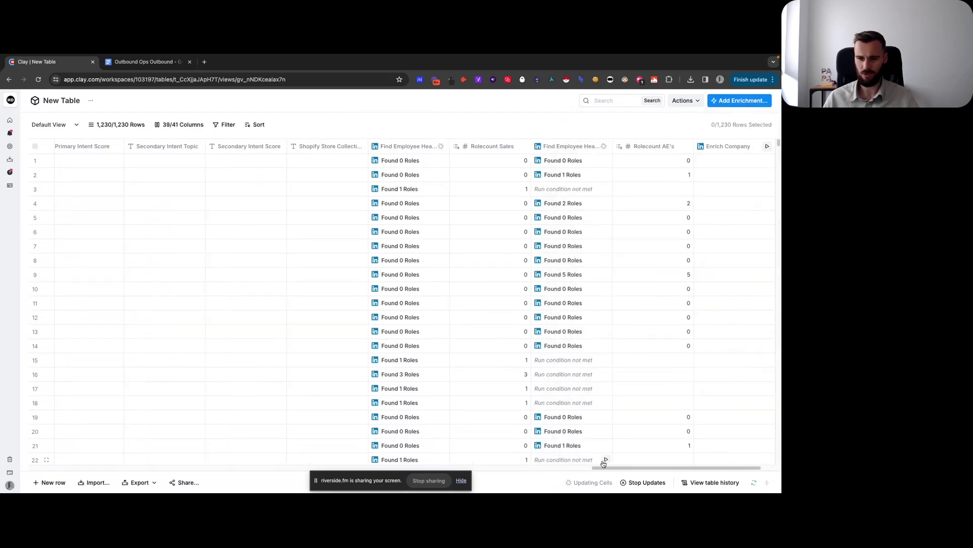
left_click_drag(608, 467, 674, 459)
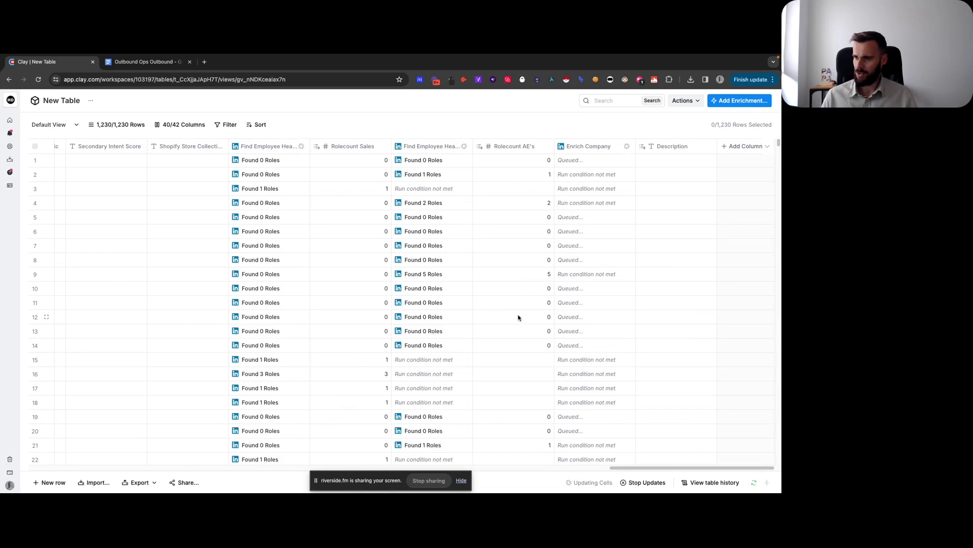
Add a ChatGPT Generate text column using the Classify as B2B or B2C template on Description.
left_click(738, 101)
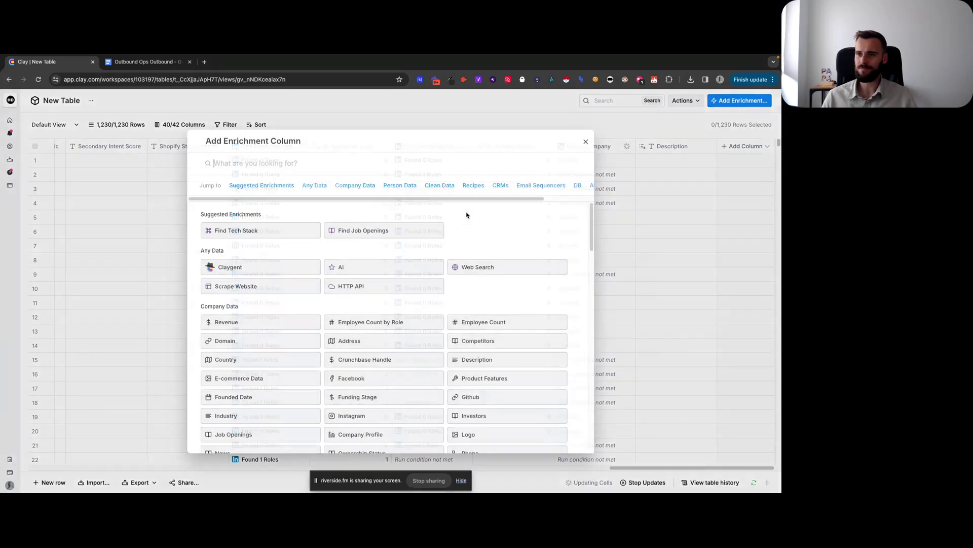
left_click(340, 266)
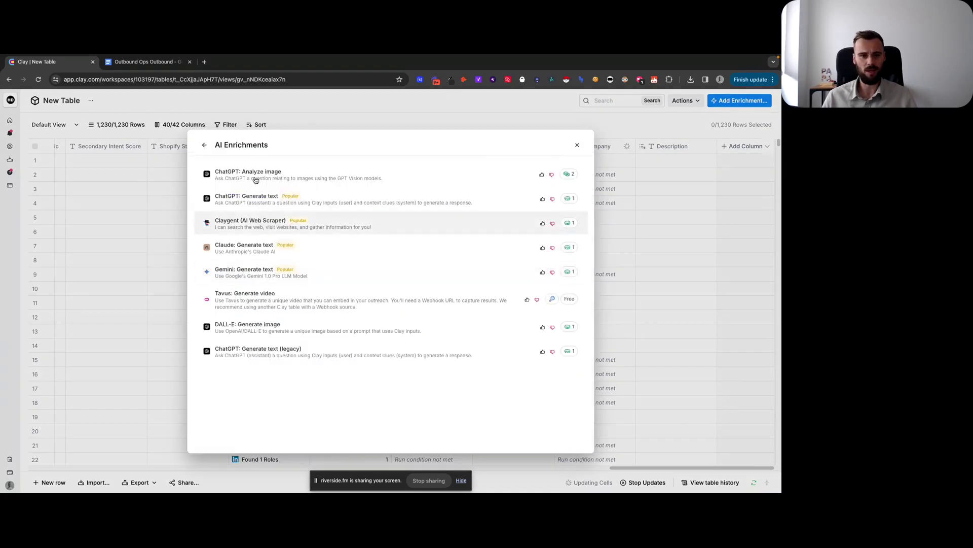
left_click(249, 197)
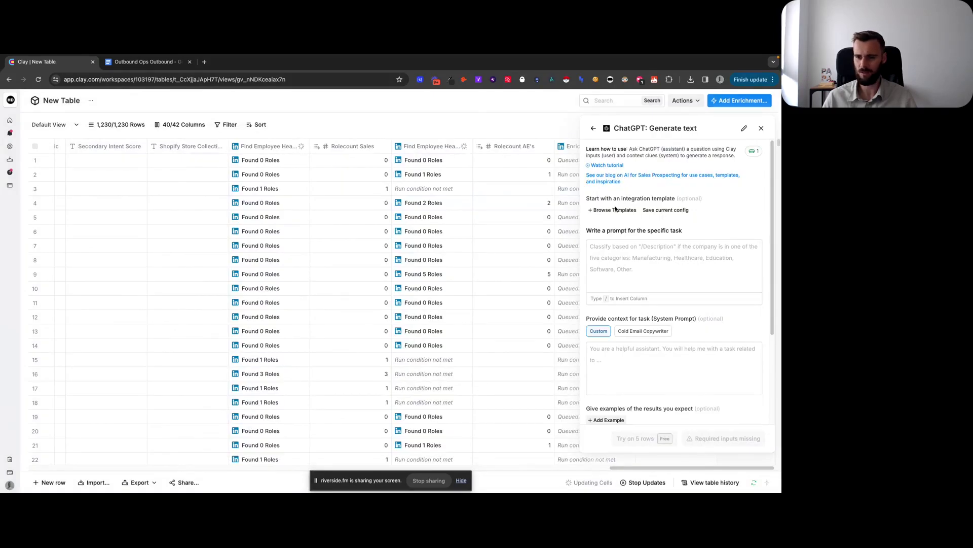
left_click(614, 210)
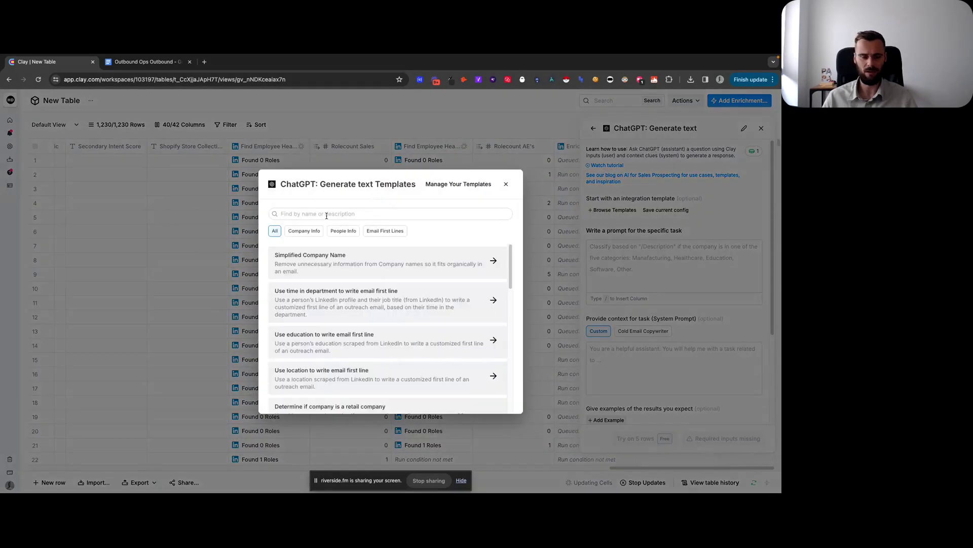
type("b2b")
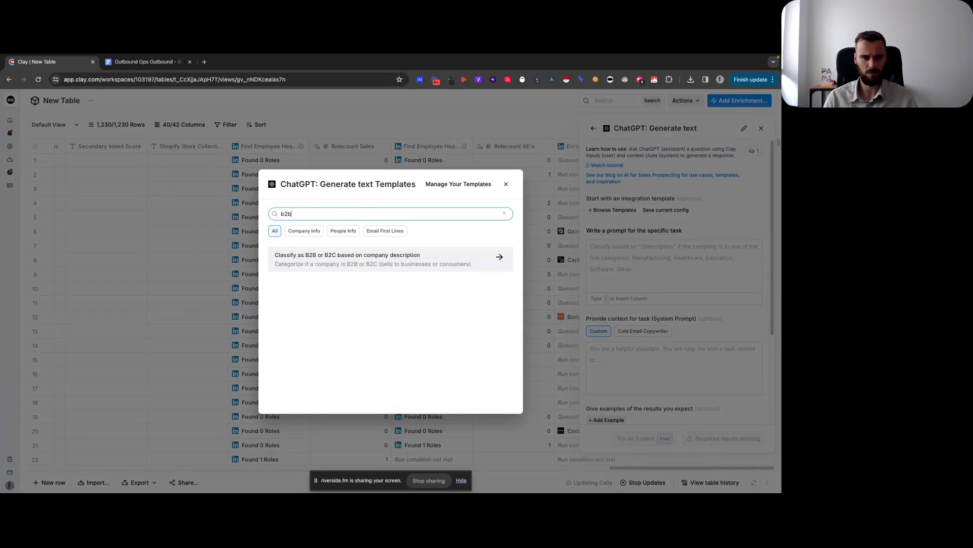
left_click(337, 256)
left_click(313, 250)
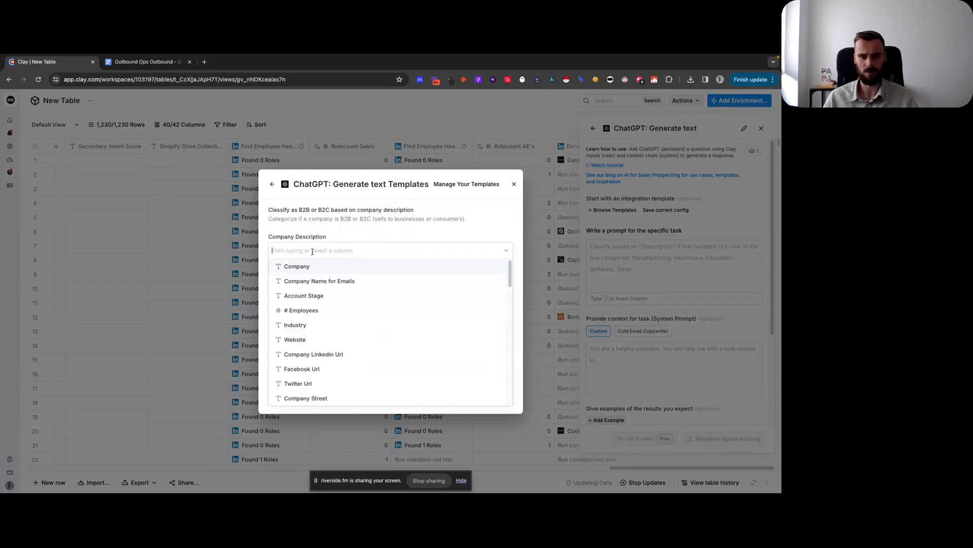
scroll(320, 345, "down", 10)
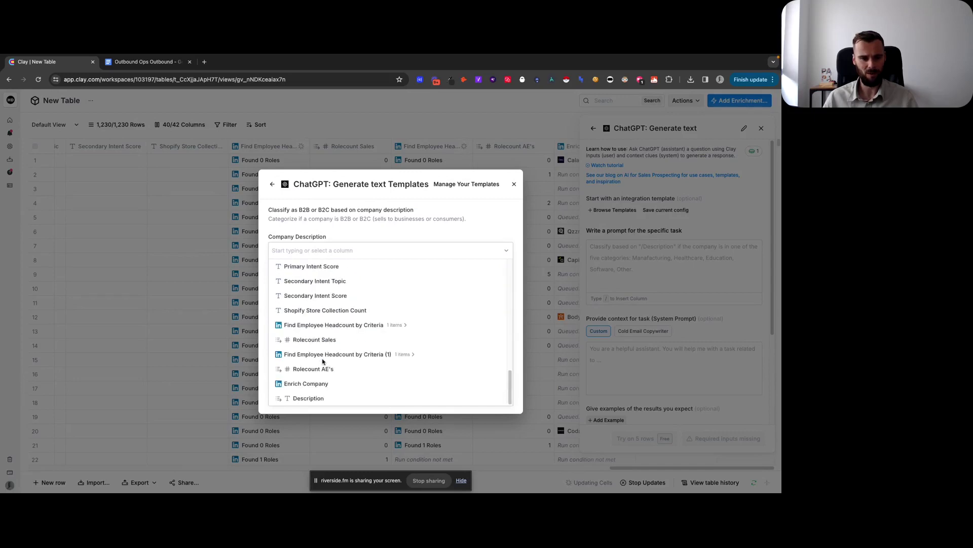
left_click(315, 398)
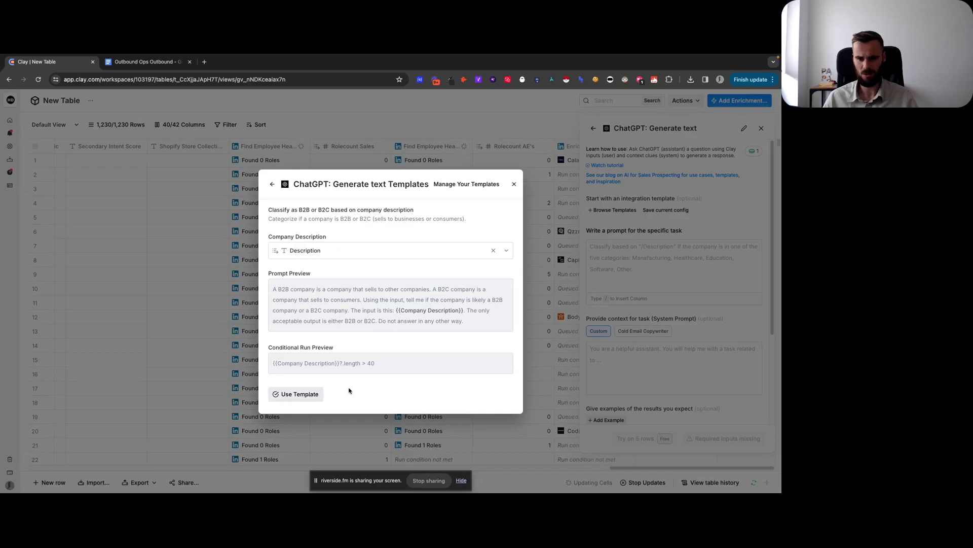
left_click(315, 394)
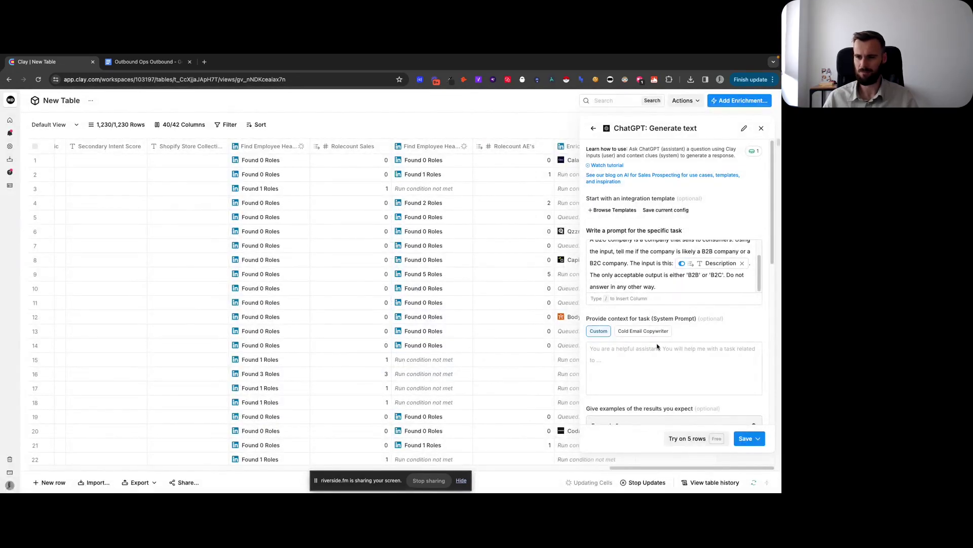
Use Clay's OpenAI key with gpt-4, then save and run on all 1,230 rows.
scroll(687, 328, "down", 10)
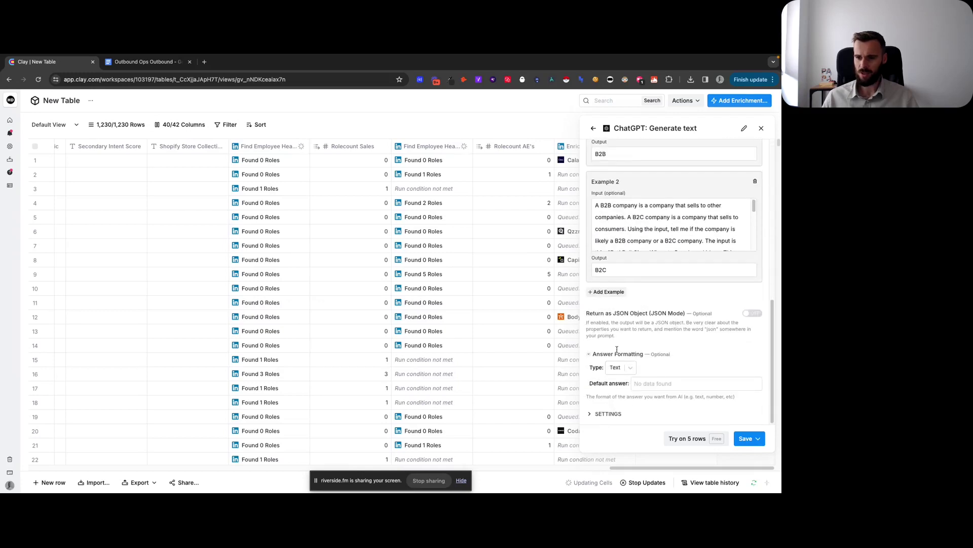
left_click(609, 414)
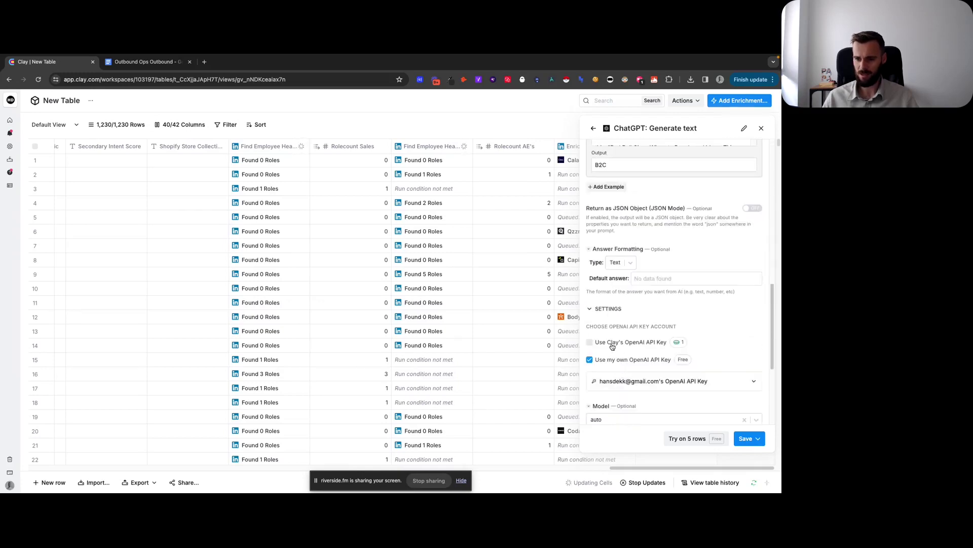
left_click(612, 345)
scroll(713, 336, "down", 3)
left_click(616, 306)
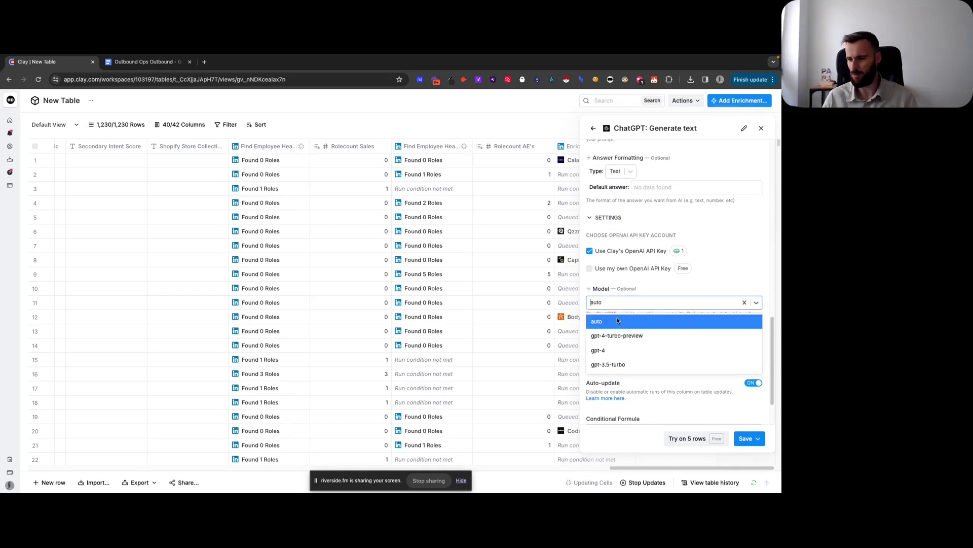
left_click(613, 350)
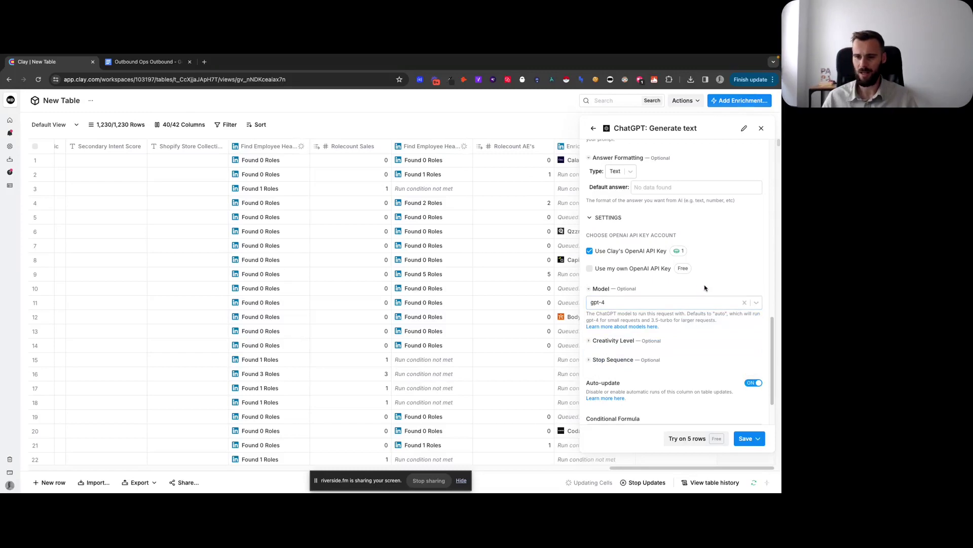
scroll(679, 335, "down", 2)
scroll(670, 344, "down", 1)
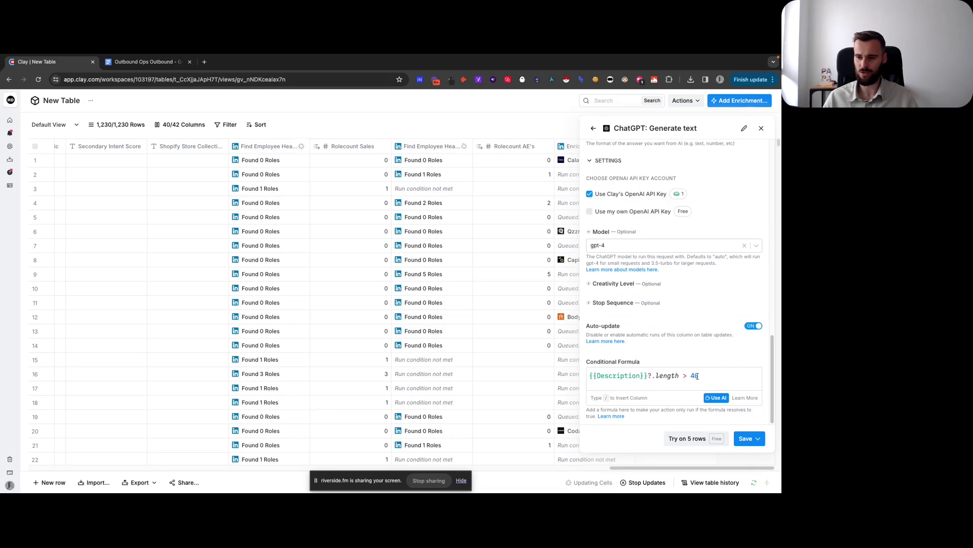
left_click(745, 439)
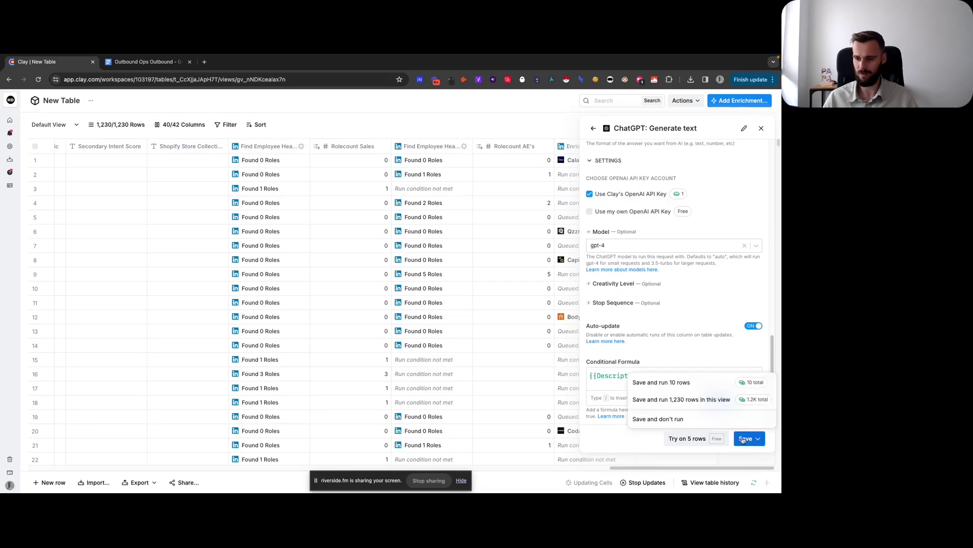
left_click(688, 401)
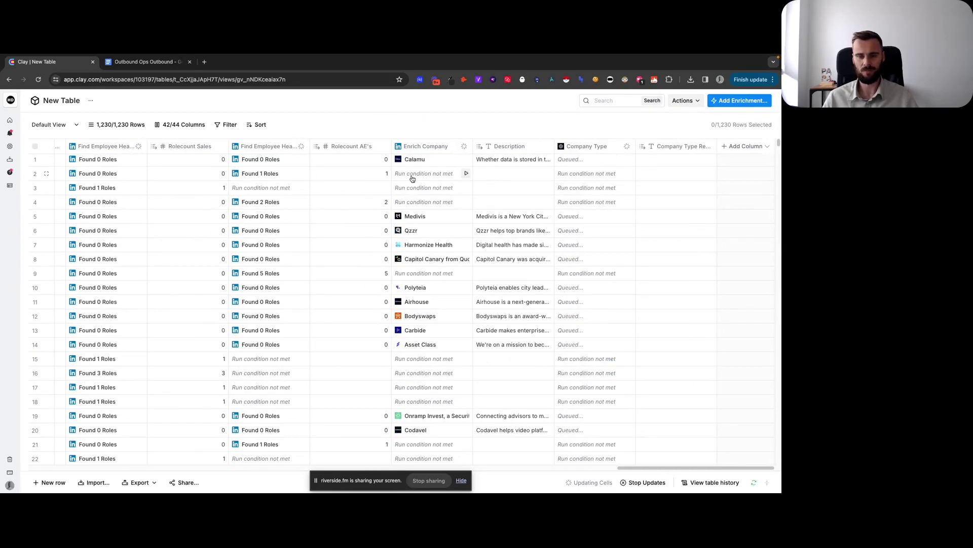
Check row 2's Rolecount Sales, Rolecount AE's and empty Description cells, then switch to the Outbound Ops Outbound document.
left_click(210, 176)
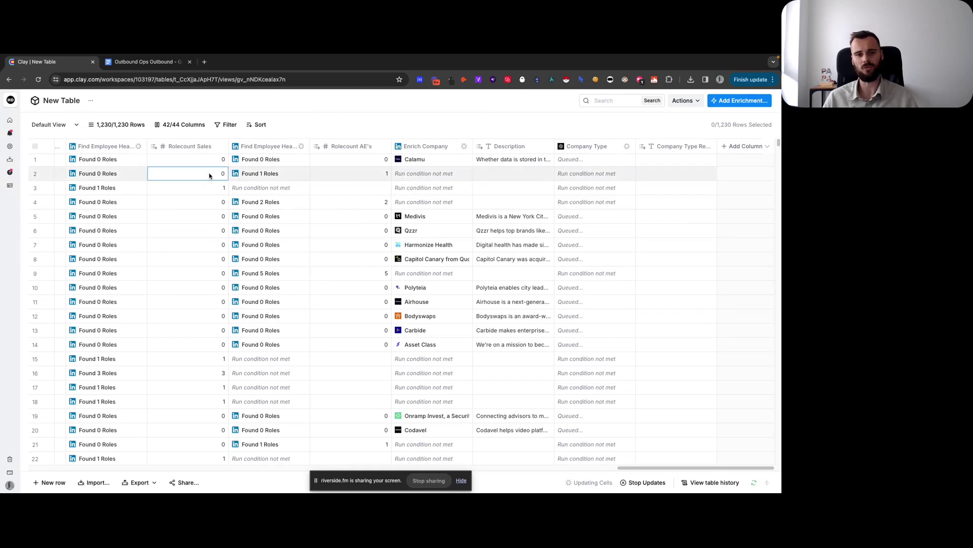
left_click(326, 177)
left_click(526, 177)
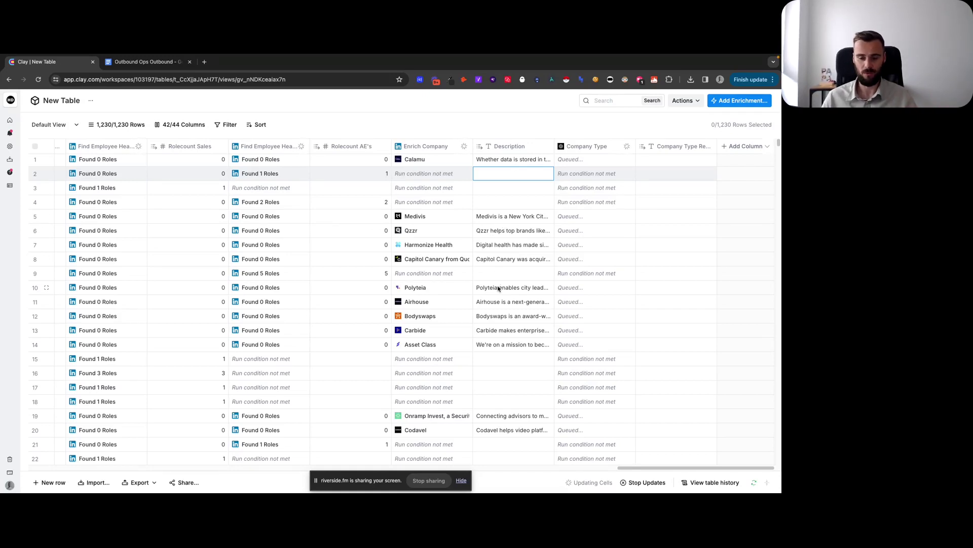
scroll(497, 292, "down", 2)
scroll(497, 340, "up", 2)
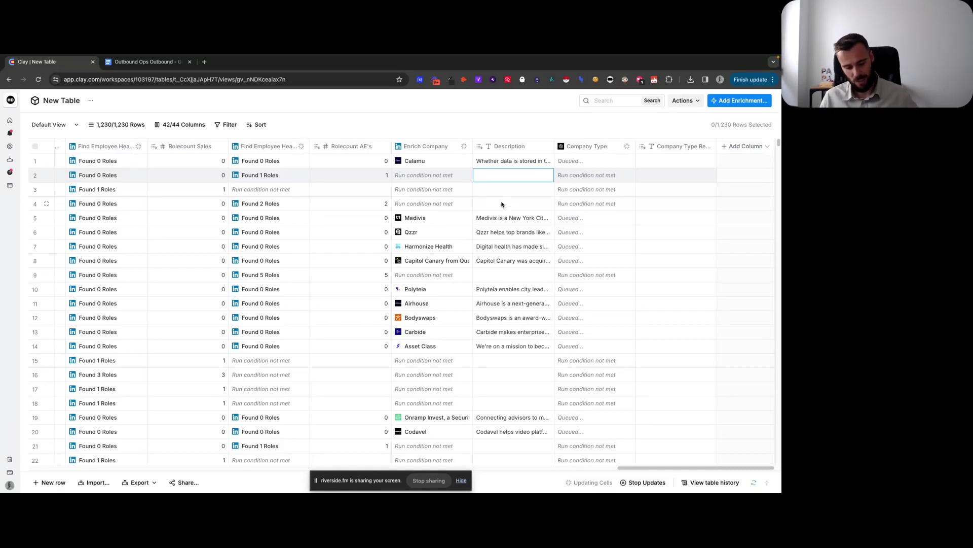
left_click(162, 62)
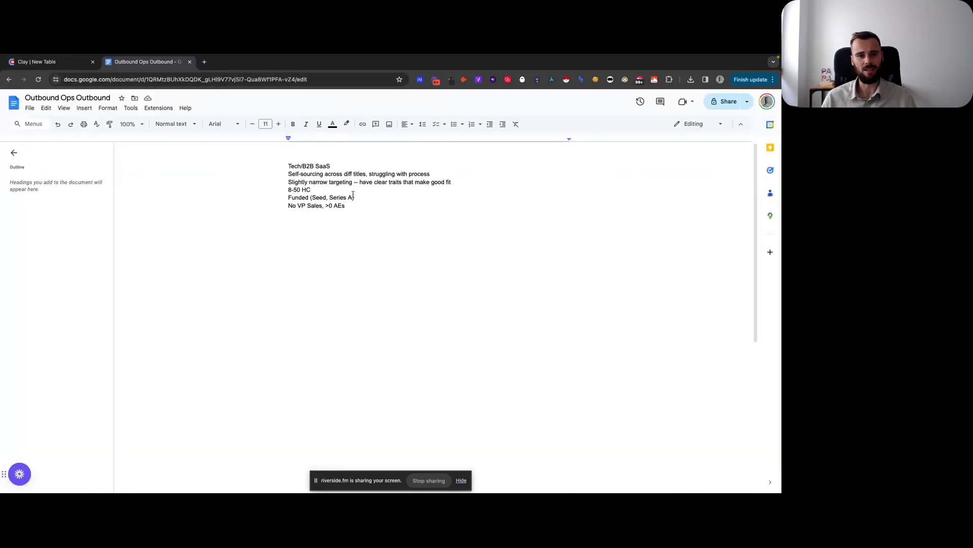
Highlight the self-sourcing and narrow targeting criteria, then go back to the Clay companies table.
left_click_drag(288, 174, 453, 179)
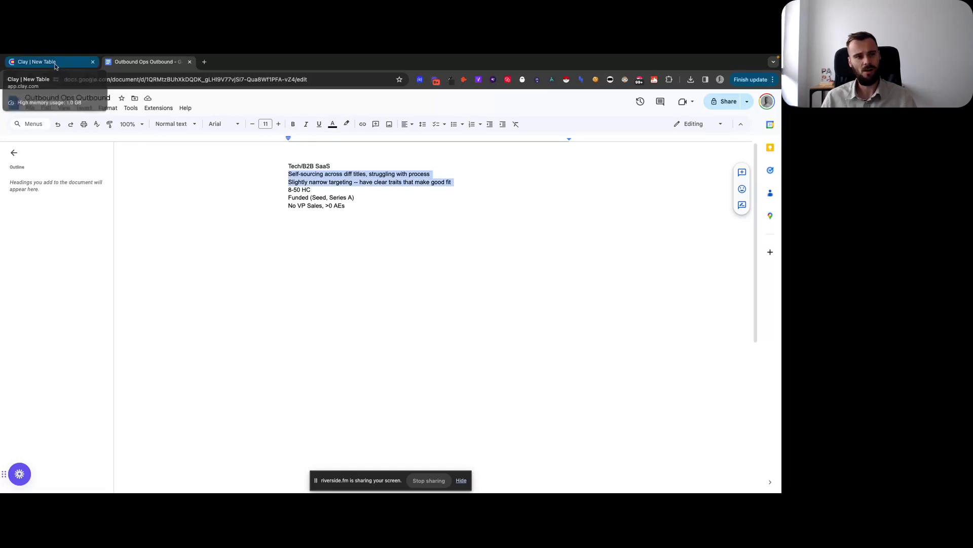
left_click(55, 65)
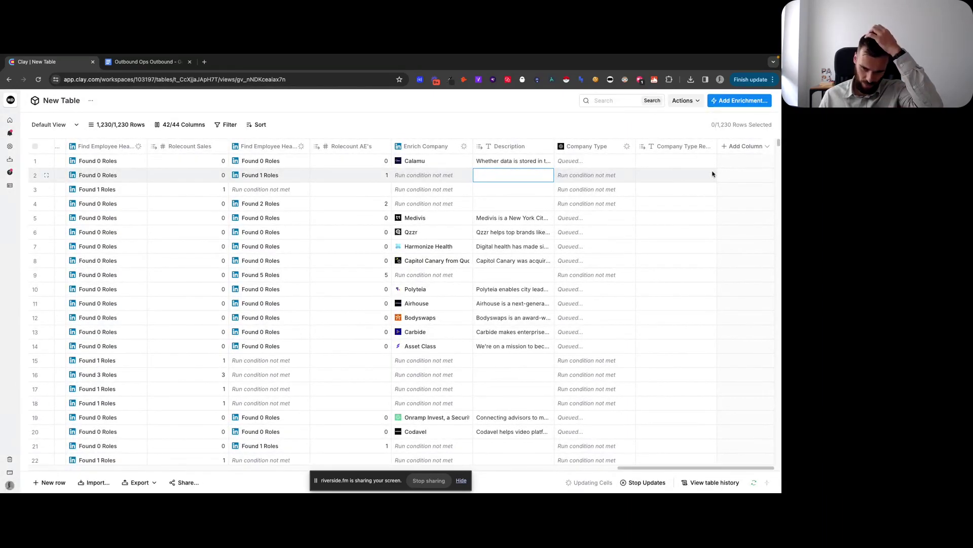
Add a Find Technology Stack enrichment (builtwith) on Website, filtering for the DMARC keyword.
left_click(736, 148)
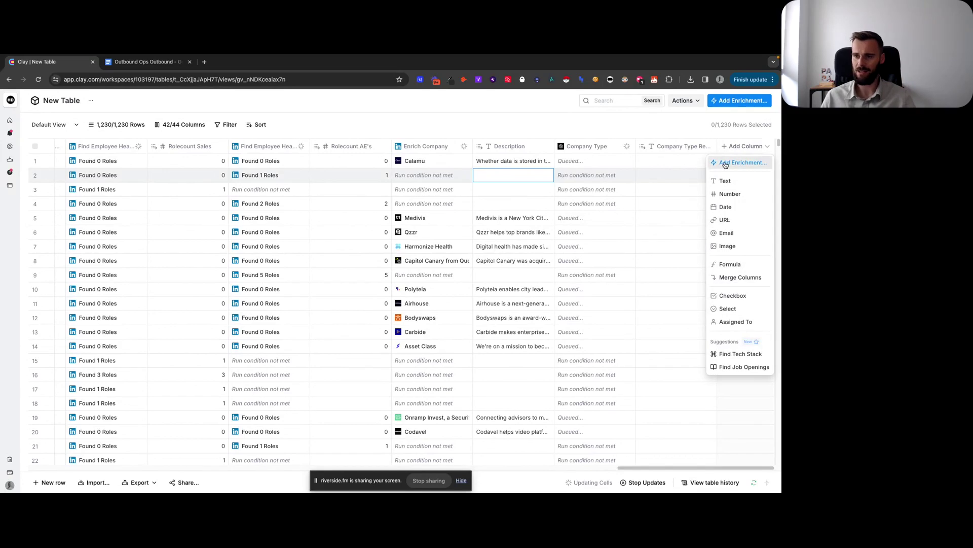
left_click(730, 163)
type("builtwith")
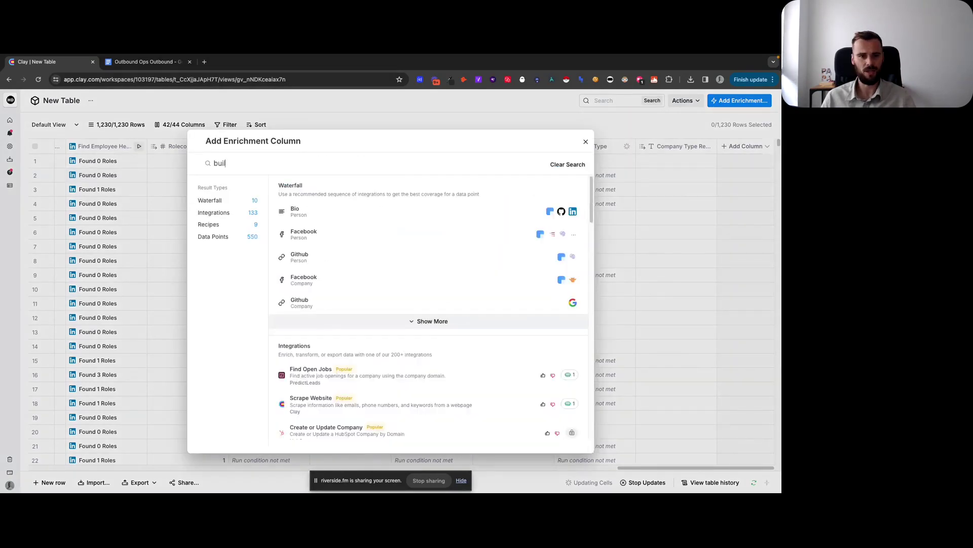
left_click(323, 212)
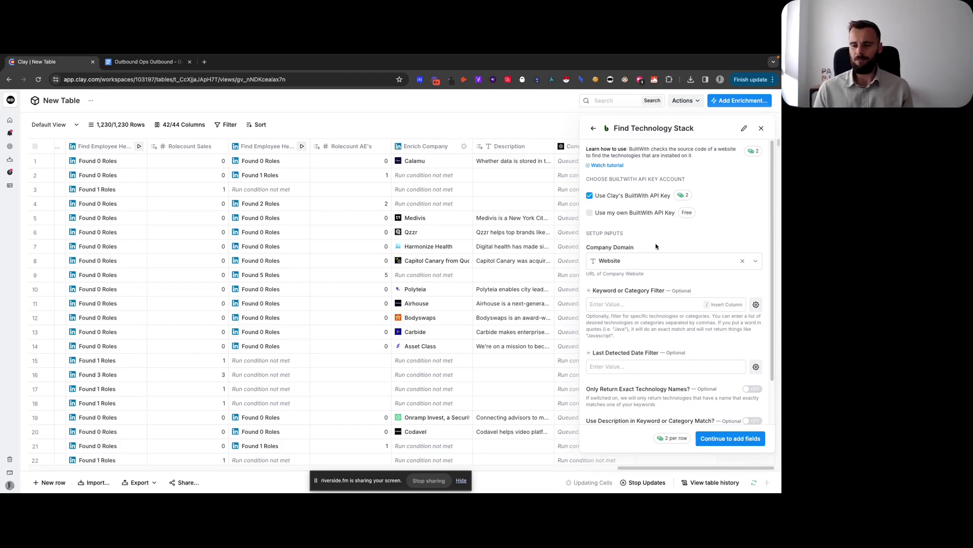
scroll(659, 254, "down", 1)
left_click(617, 257)
type("DMARC")
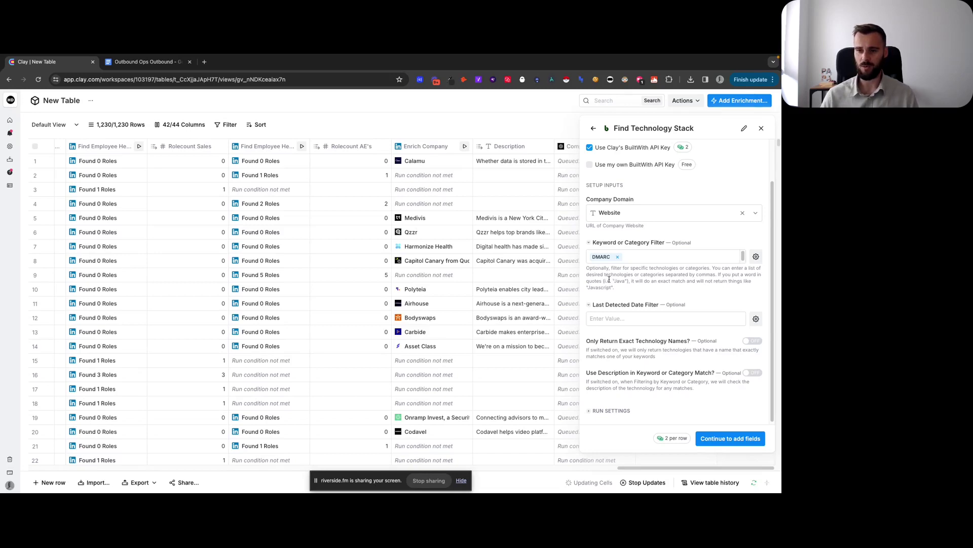
Return to the lookup's setup and open the AI generator for its conditional run formula.
scroll(610, 278, "down", 1)
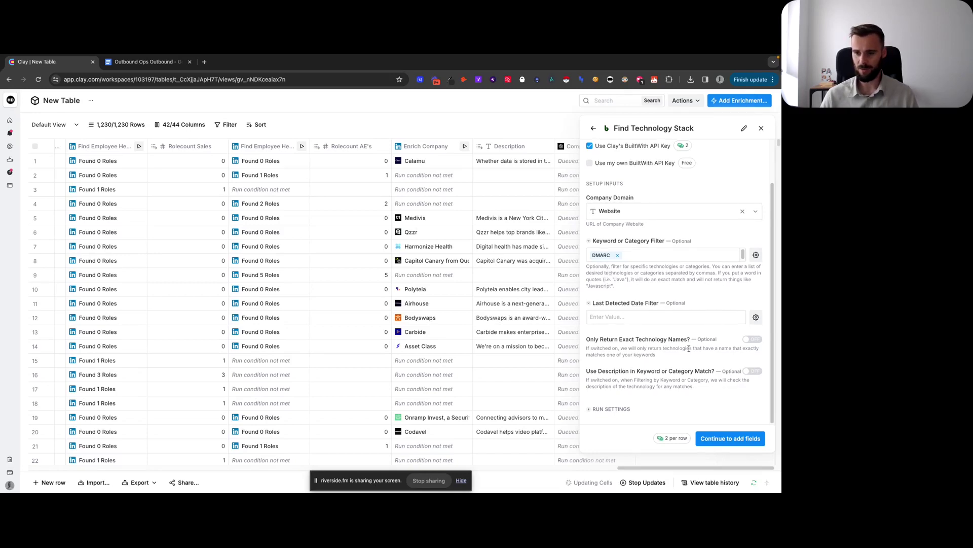
left_click(718, 439)
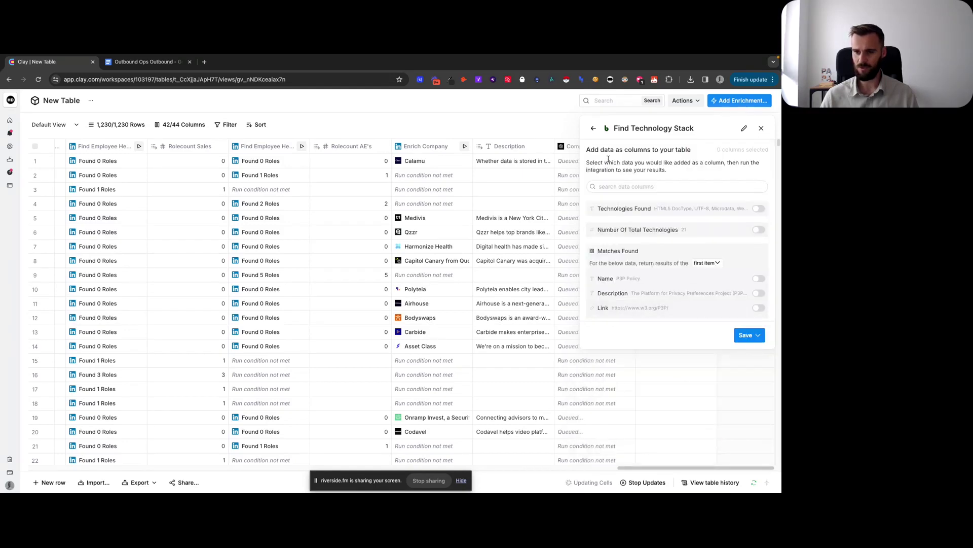
left_click(593, 128)
scroll(622, 388, "down", 2)
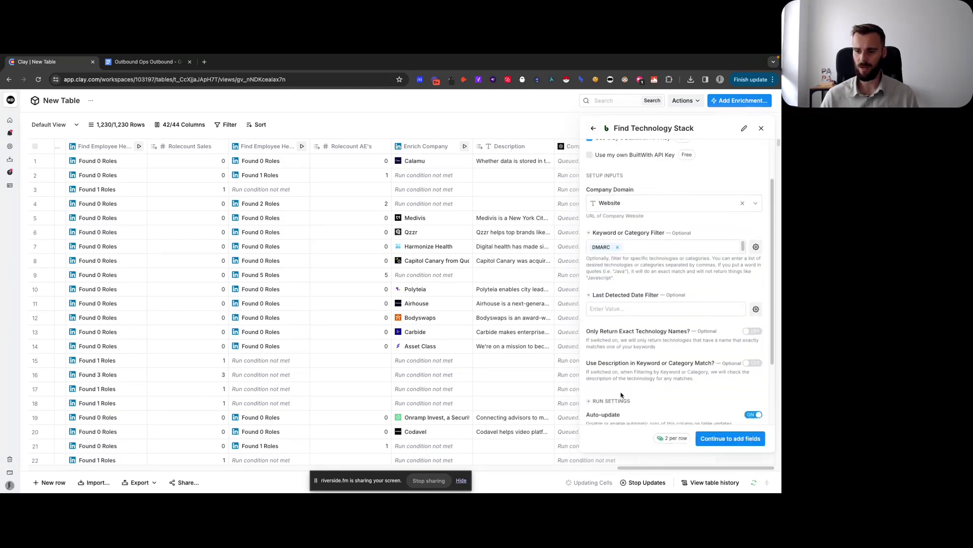
scroll(623, 388, "down", 1)
left_click(716, 397)
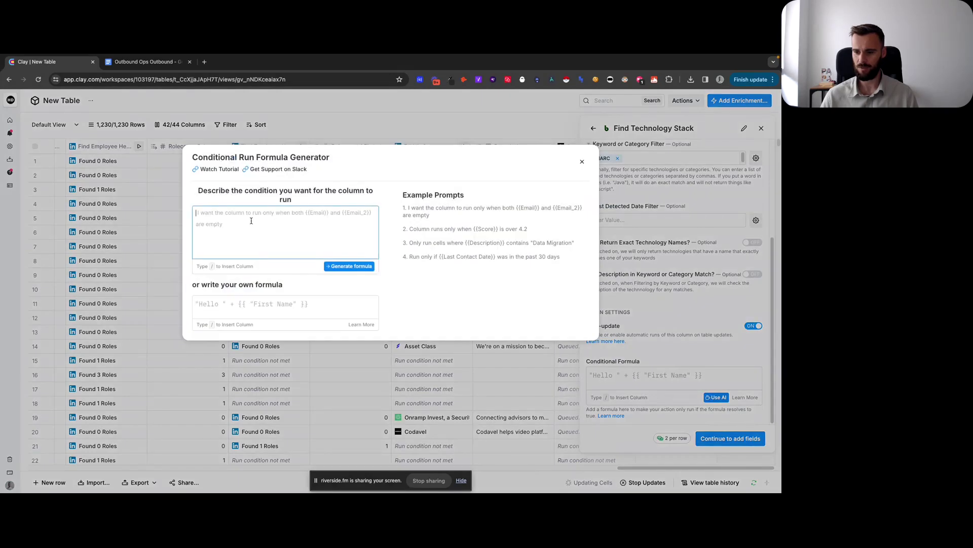
Generate and keep the run condition 'Only run if Description is not empty' (!!{{Description}}).
type("Only run if /de")
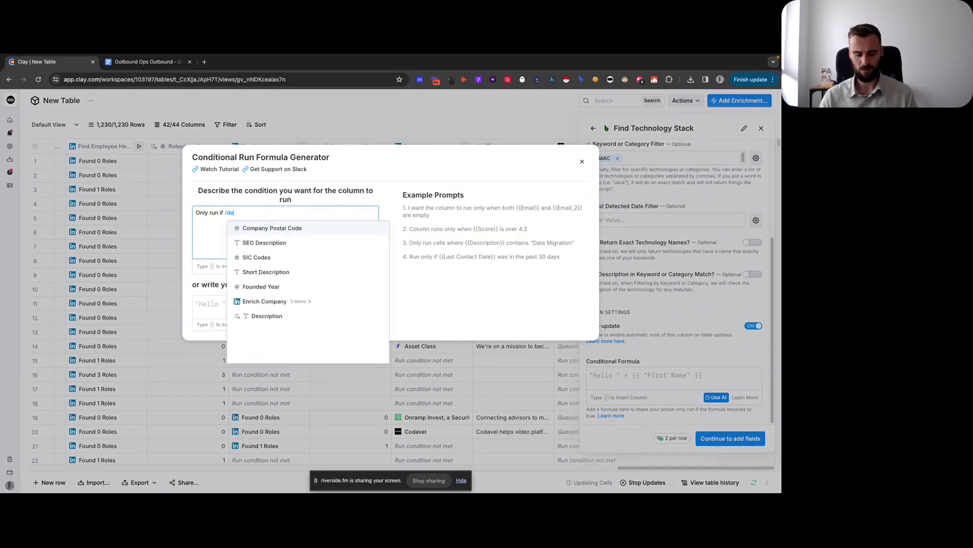
type("sc")
left_click(262, 268)
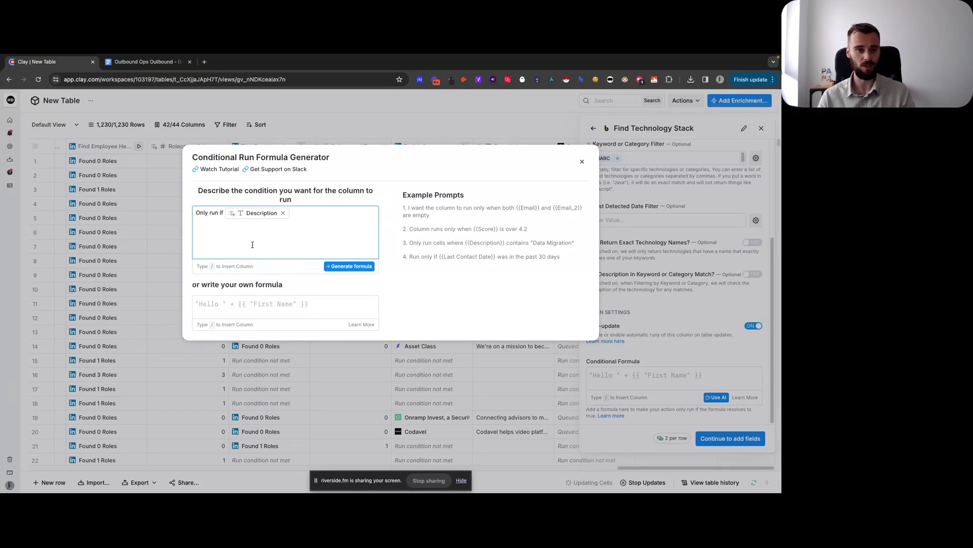
type("is not empty")
left_click(344, 266)
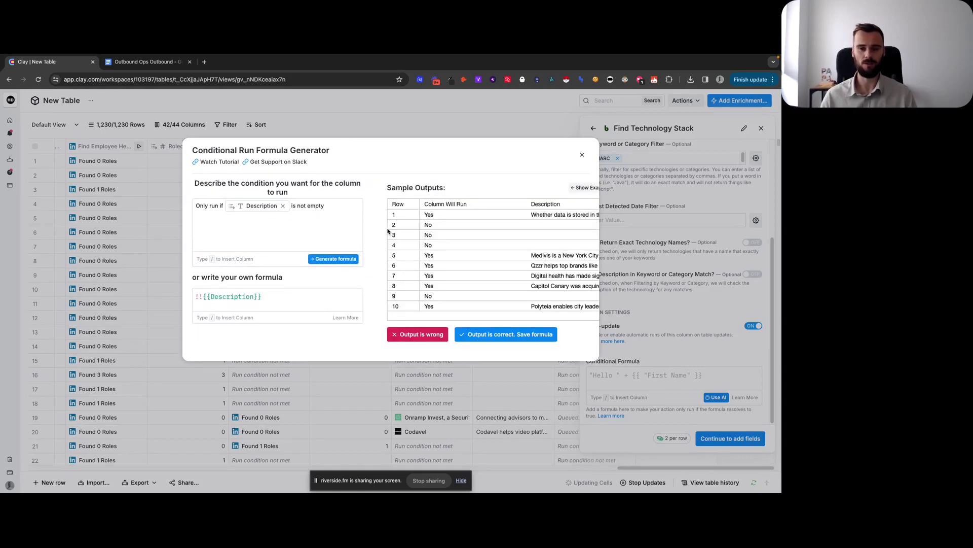
left_click(500, 336)
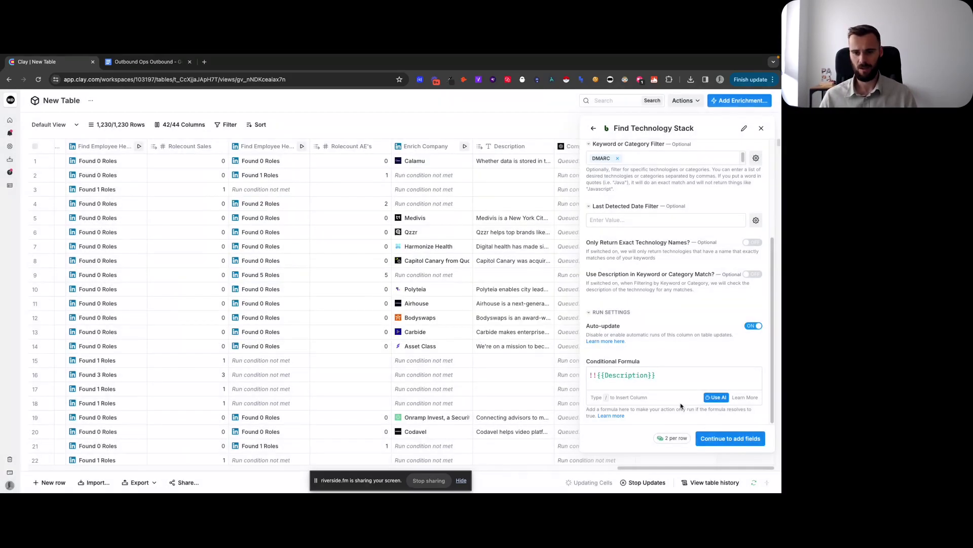
Save the technology stack lookup and run it on all 1,230 rows.
left_click(726, 439)
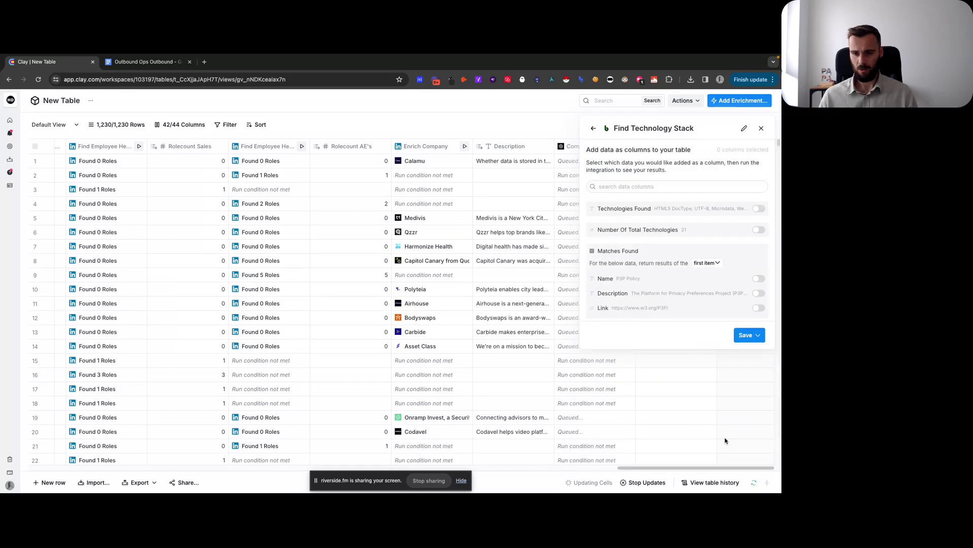
left_click(749, 334)
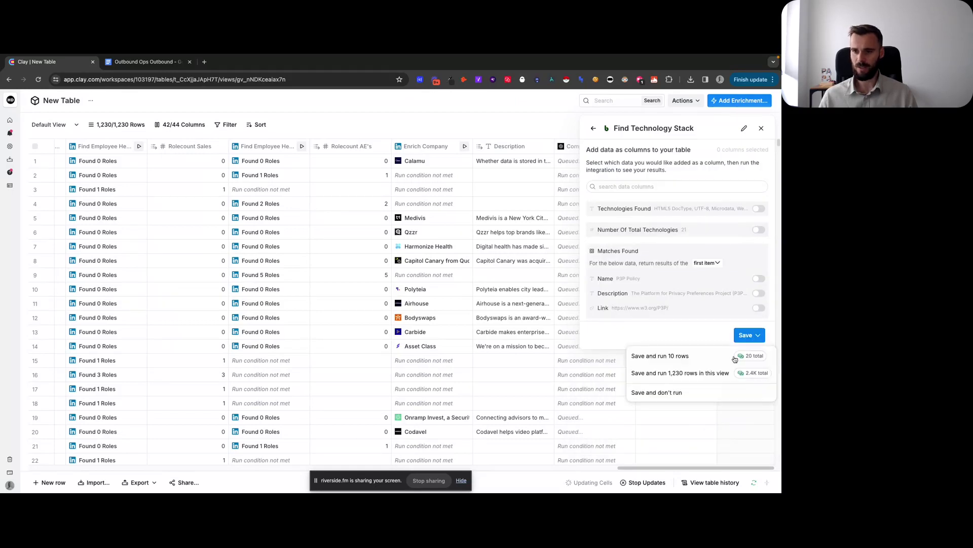
left_click(703, 377)
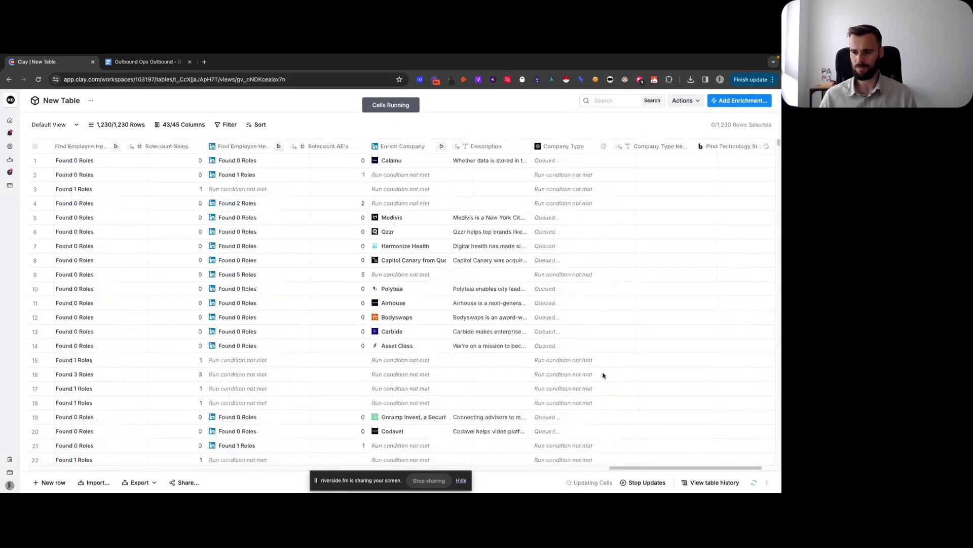
scroll(633, 469, "right", 2)
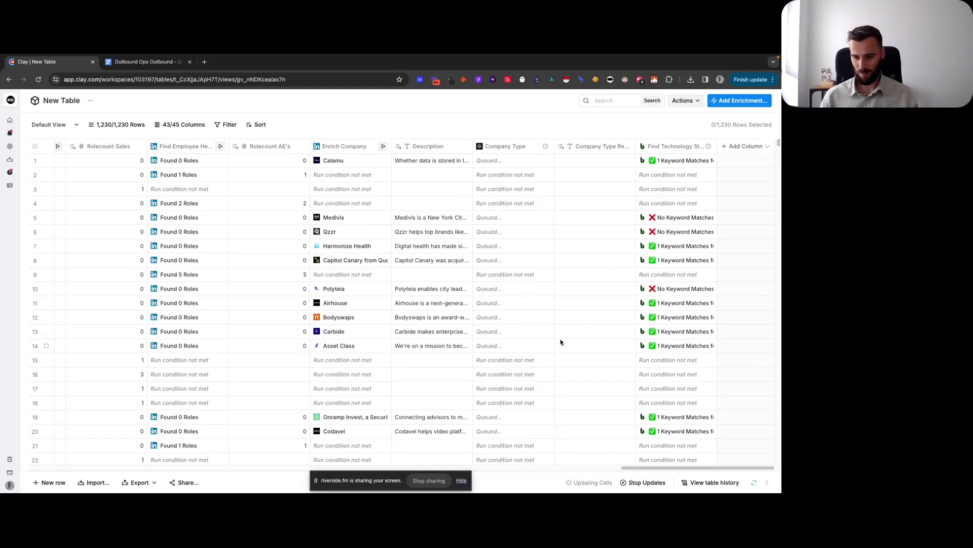
left_click(676, 305)
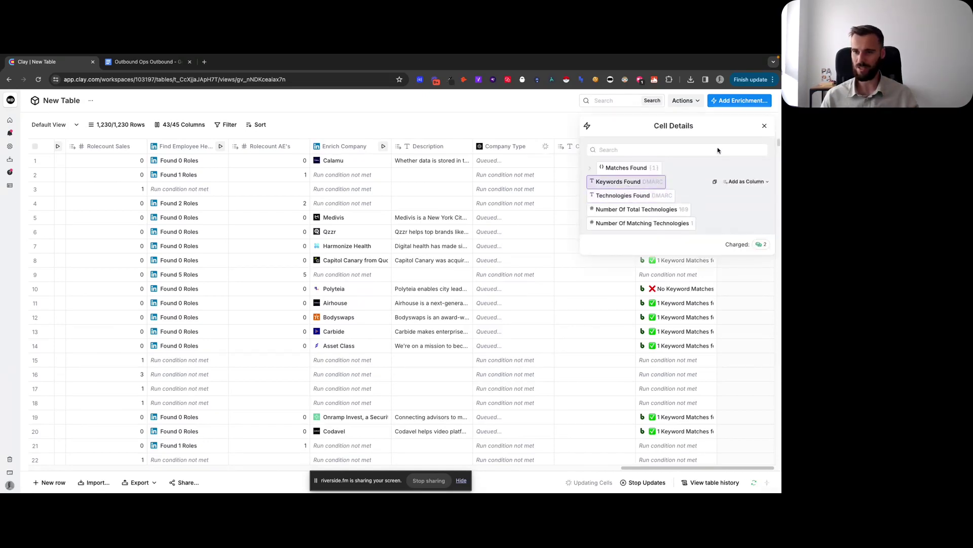
left_click(765, 126)
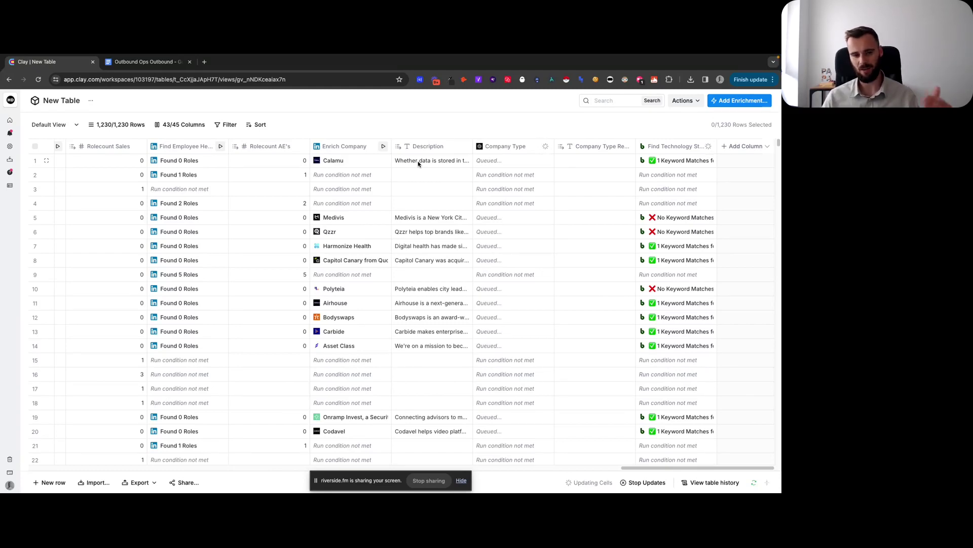
Expand row 1's Description cell to read Calamu's full description, then close it.
left_click(419, 163)
scroll(419, 166, "down", 1)
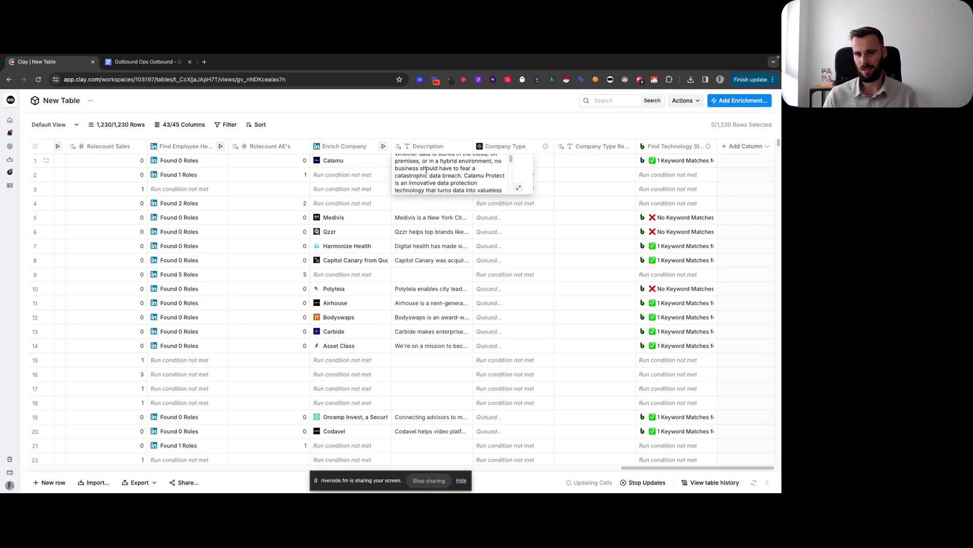
left_click(518, 188)
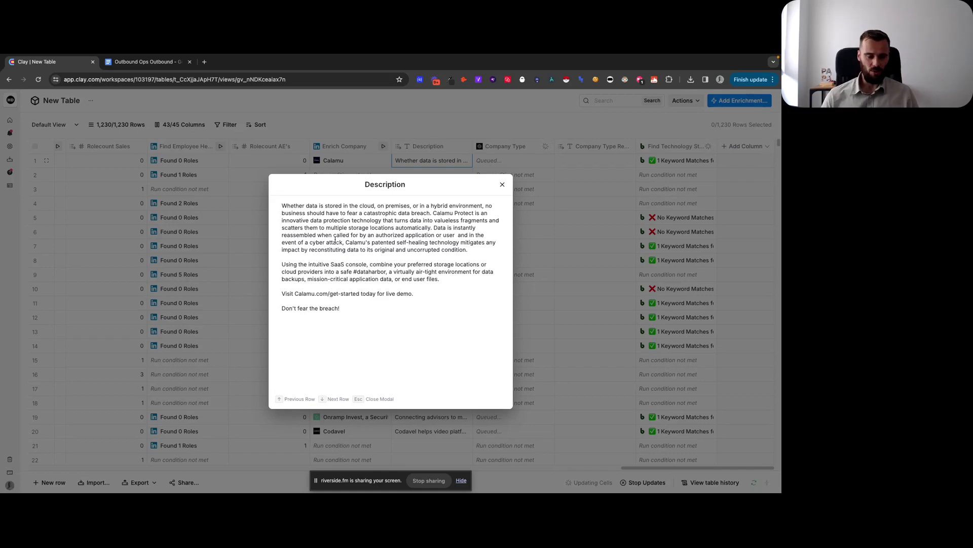
key("Down")
key("Down")
key("Down")
key("Down")
key("Escape")
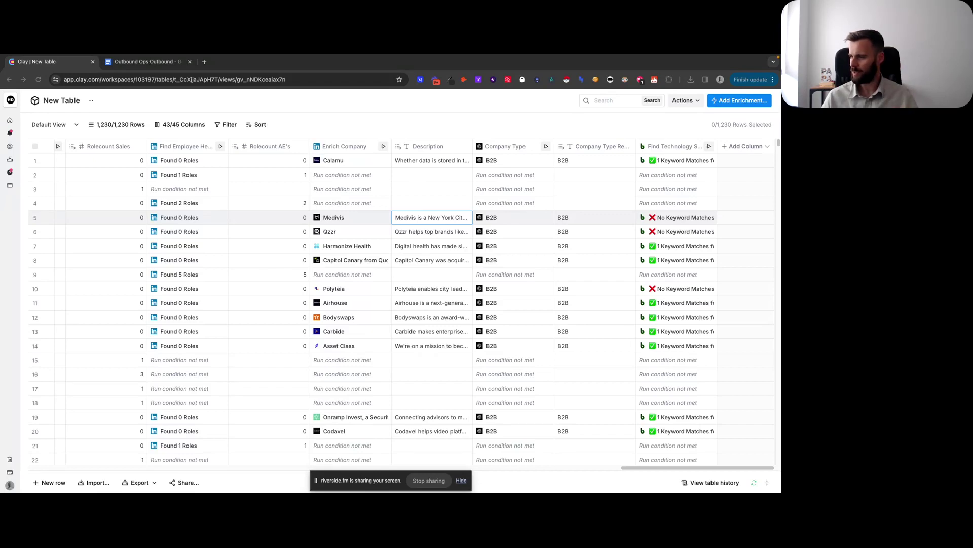
Add a ChatGPT Generate text column with a pasted prompt rating target-market difficulty 1–5.
left_click(741, 101)
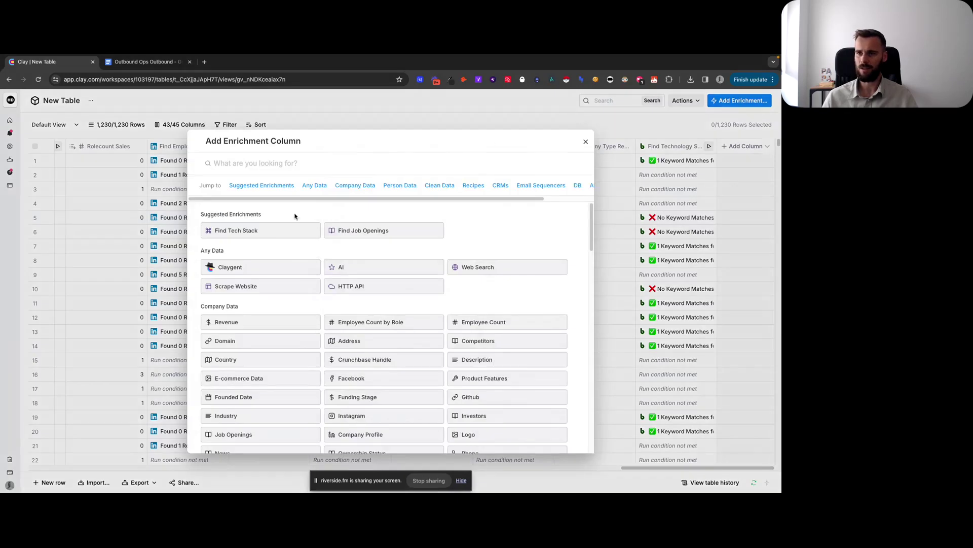
left_click(344, 267)
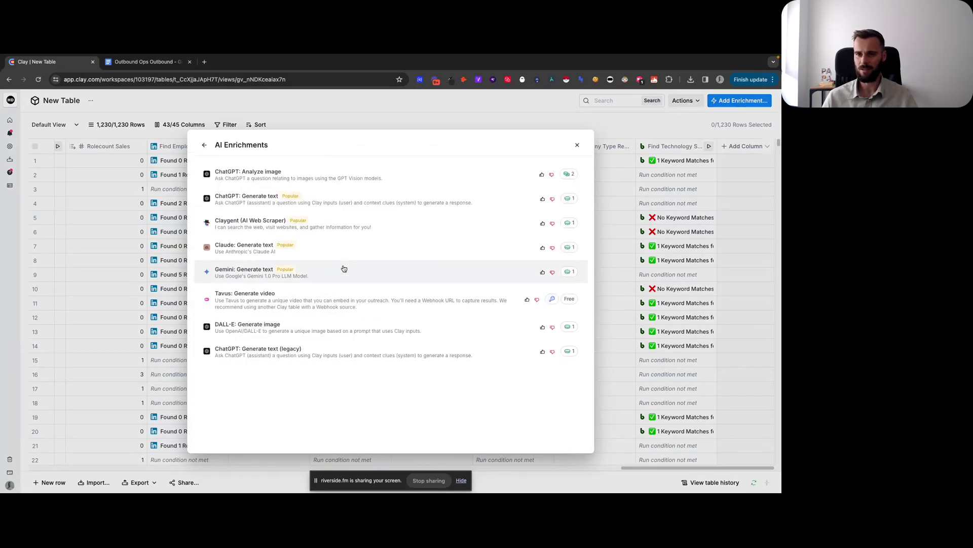
left_click(263, 201)
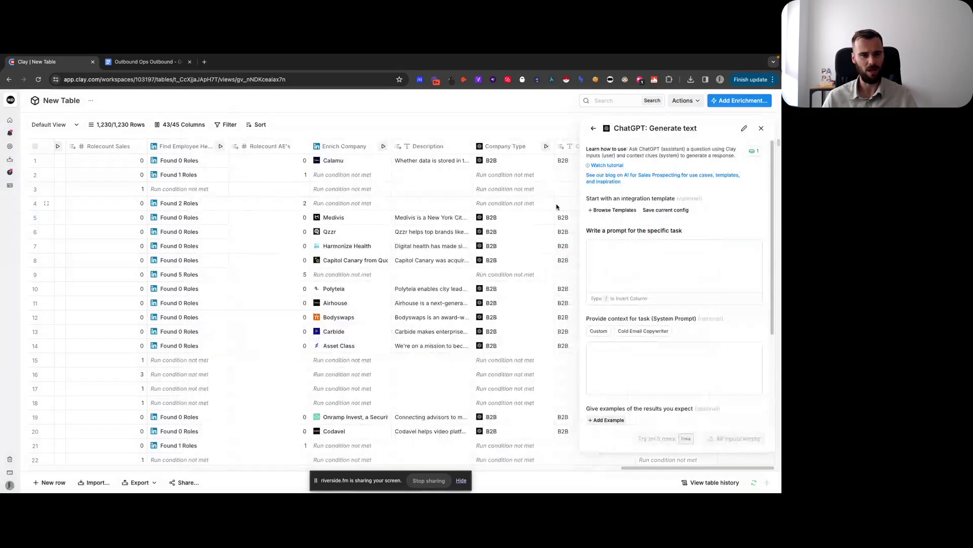
left_click(623, 249)
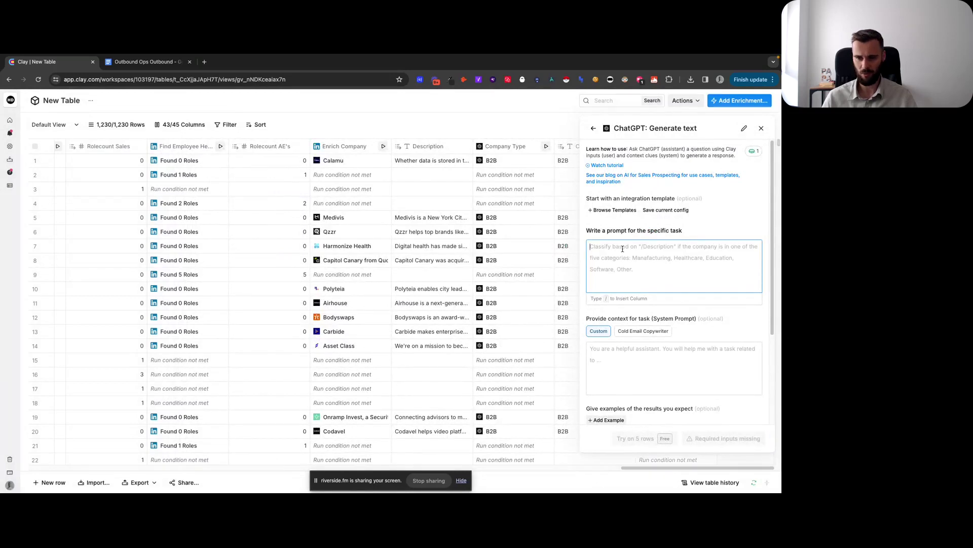
key("ctrl+v")
scroll(647, 238, "up", 3)
scroll(628, 271, "down", 1)
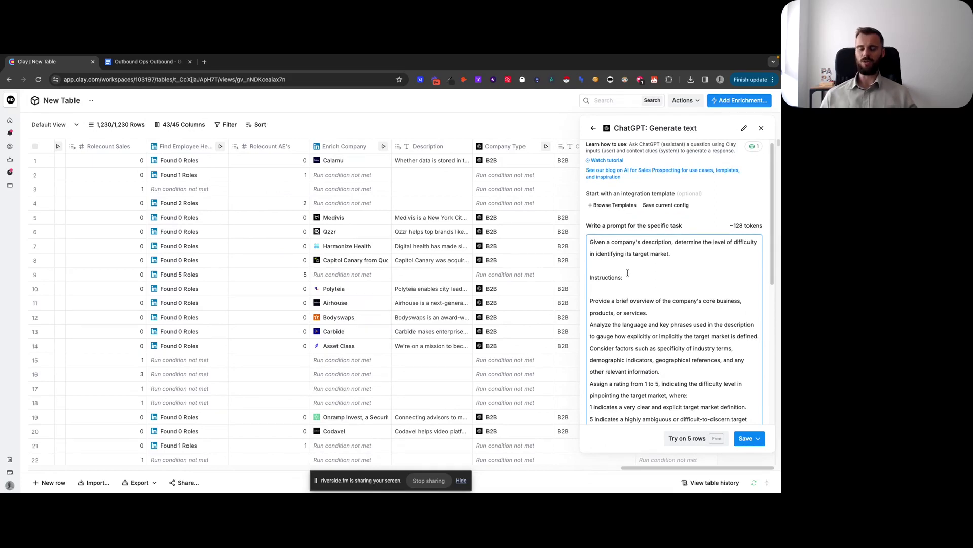
scroll(628, 273, "down", 2)
scroll(619, 272, "down", 2)
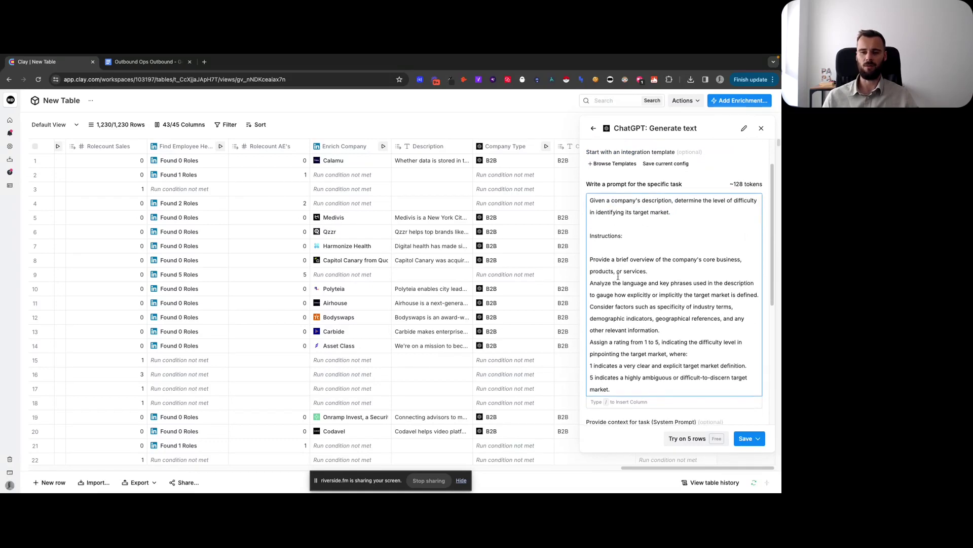
scroll(631, 289, "down", 2)
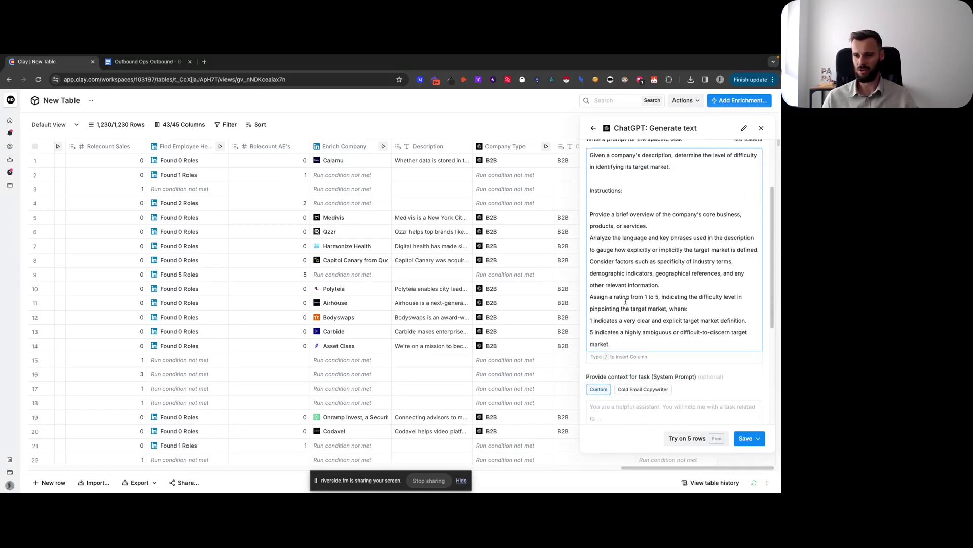
left_click(634, 367)
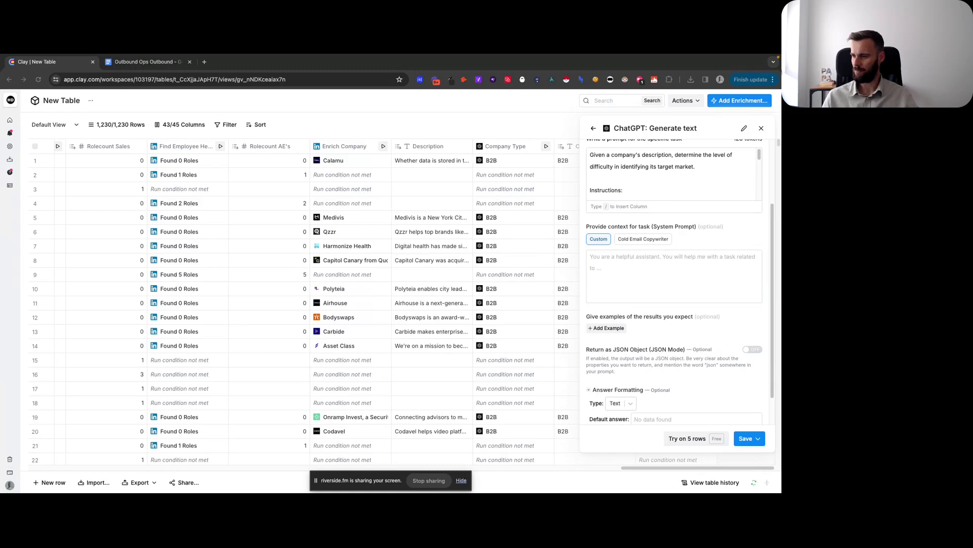
Add an example pairing a sustainable-fashion company description with a '3 - …' rating and reasoning.
left_click(606, 328)
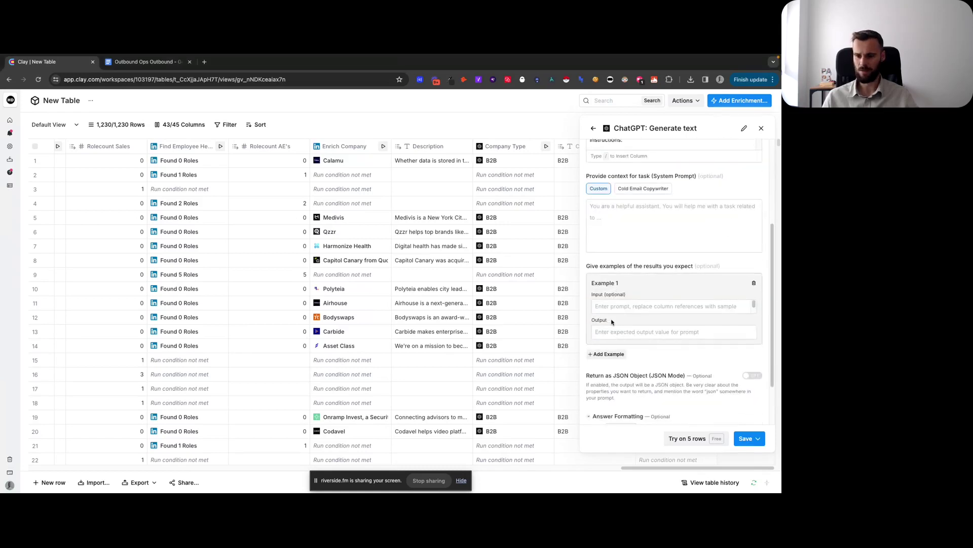
left_click(611, 302)
key("super+v")
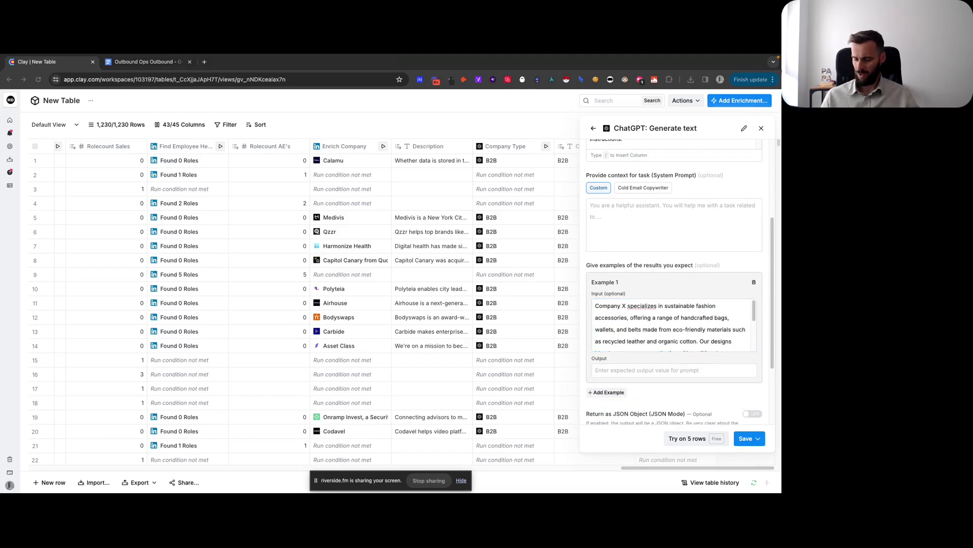
left_click(653, 369)
type("3 - While the description emphasizes sustainability and eco-consciousness, the target market is somewhat broad, encompassing consumers interested in both fashion and environmentalism. The geographical reference to Portland suggests a potential focus on local markets, but the exact demographic within this niche remains somewhat ambiguous. Further analysis may be needed to pinpoint the precise target audience.")
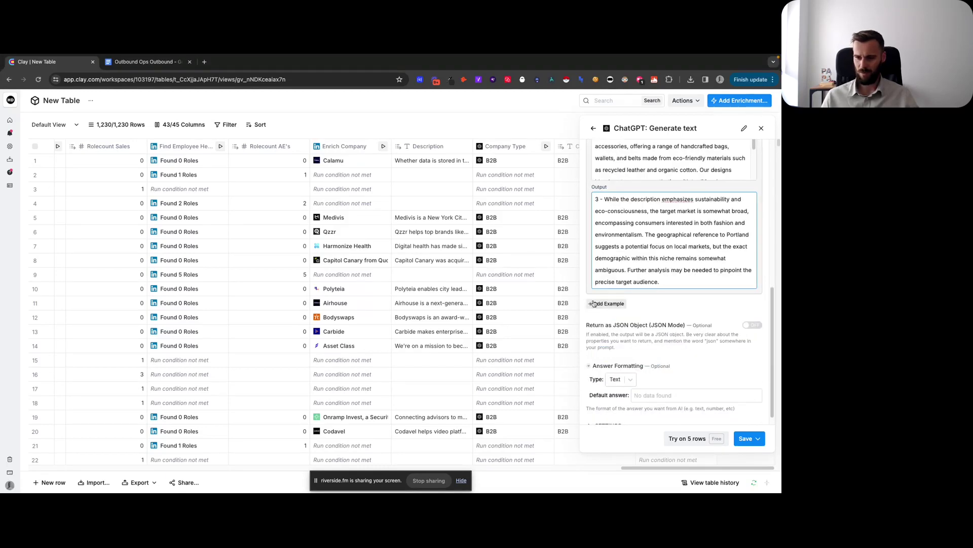
left_click(590, 299)
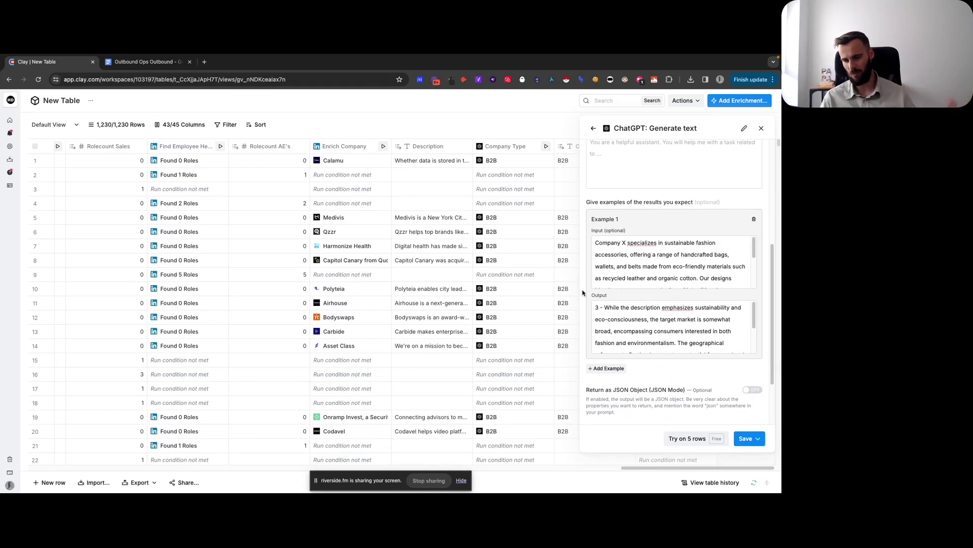
scroll(582, 293, "up", 4)
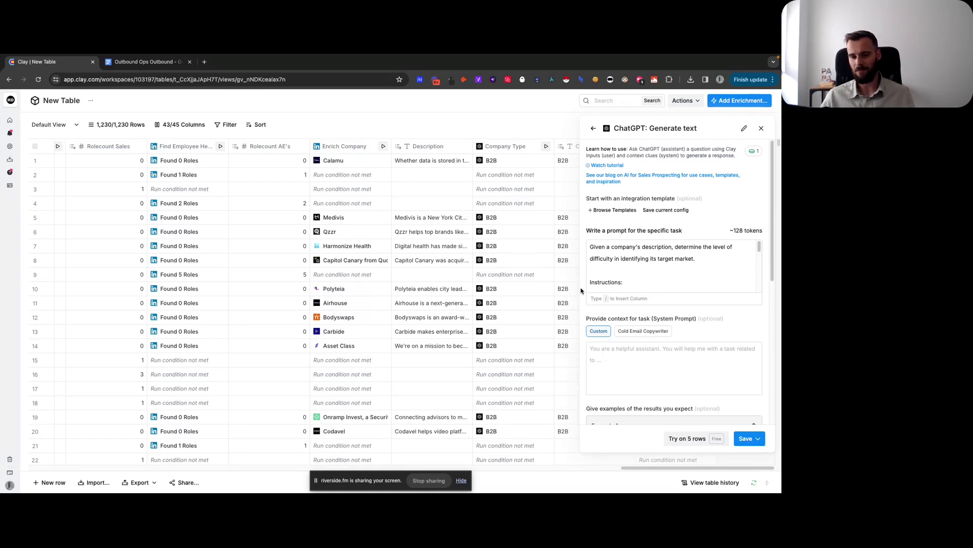
scroll(583, 297, "down", 6)
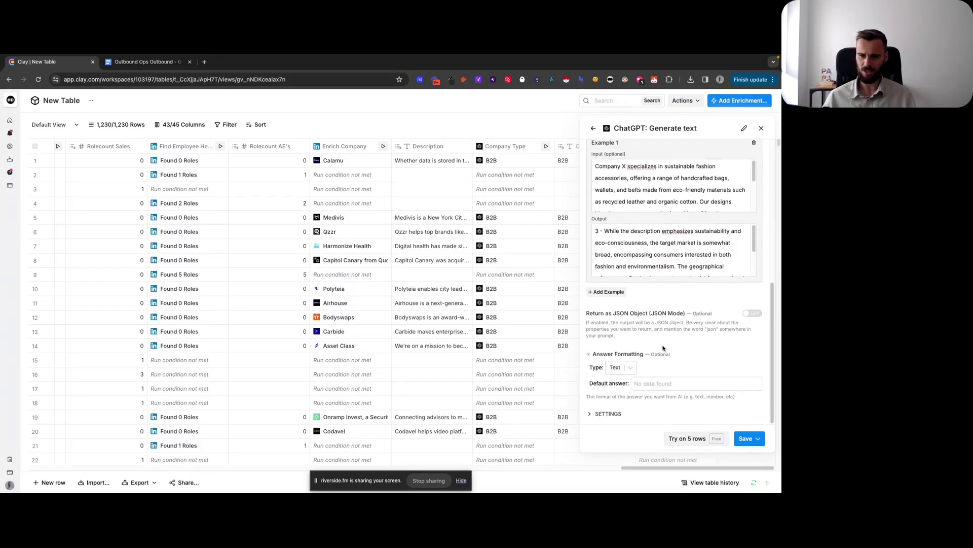
Run the enrichment on Clay's own OpenAI API key with the gpt-4 model.
left_click(609, 414)
scroll(618, 355, "down", 4)
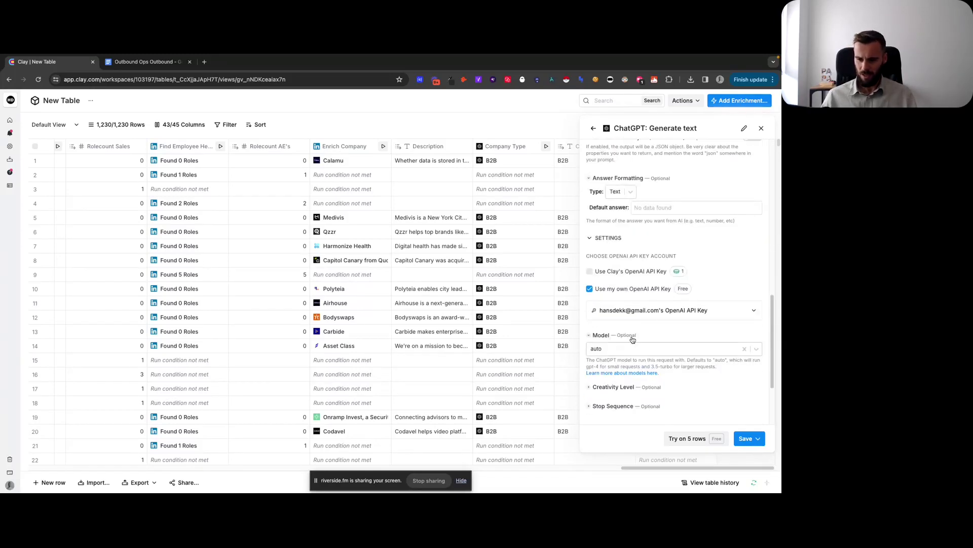
left_click(631, 271)
left_click(642, 322)
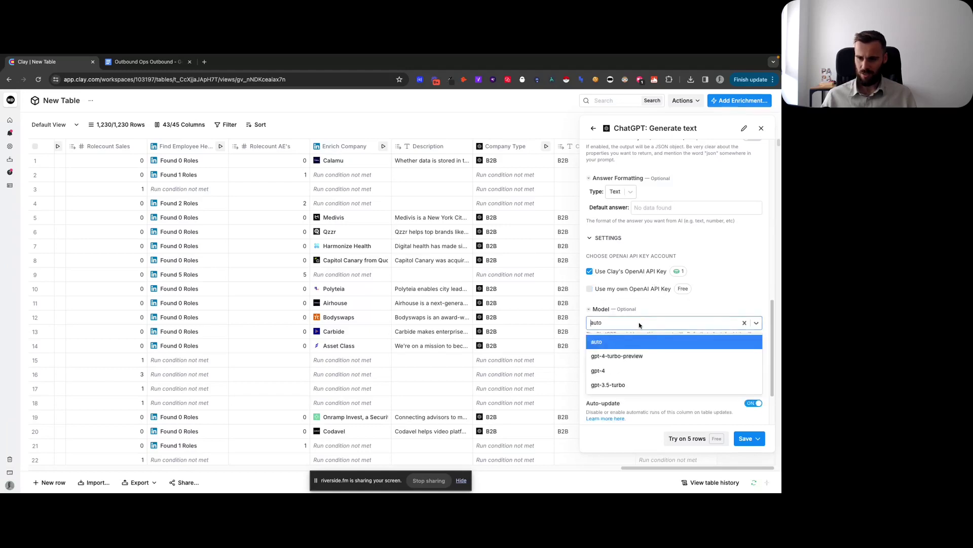
left_click(620, 371)
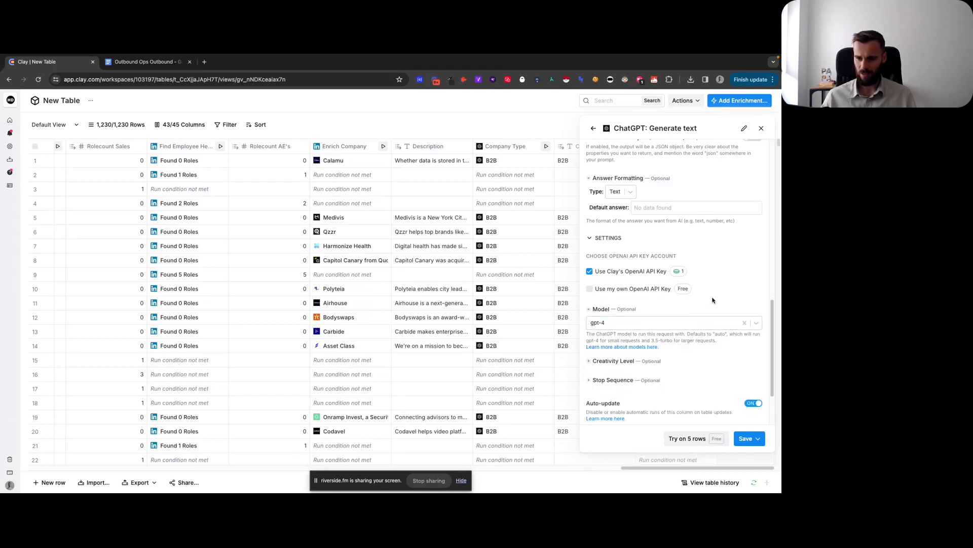
scroll(684, 357, "down", 2)
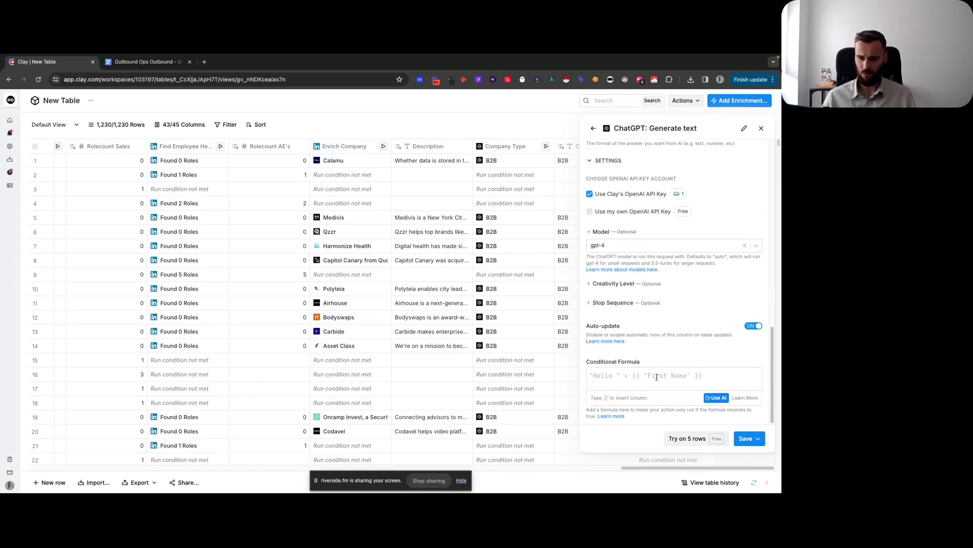
scroll(663, 360, "up", 8)
Append 'Here's the description:' and the Description column reference to the end of the prompt.
left_click(631, 271)
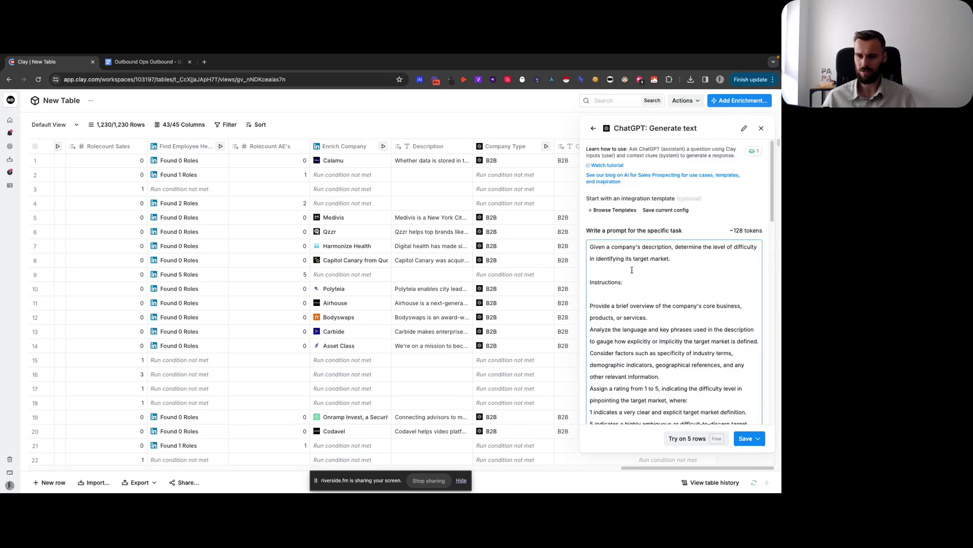
scroll(634, 317, "down", 4)
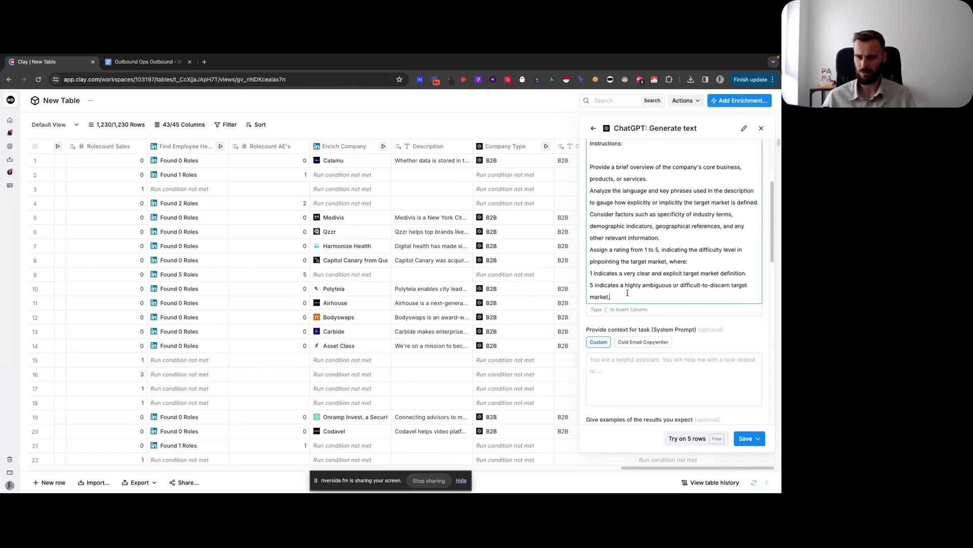
key("Return")
key("Return")
type("Here's the ")
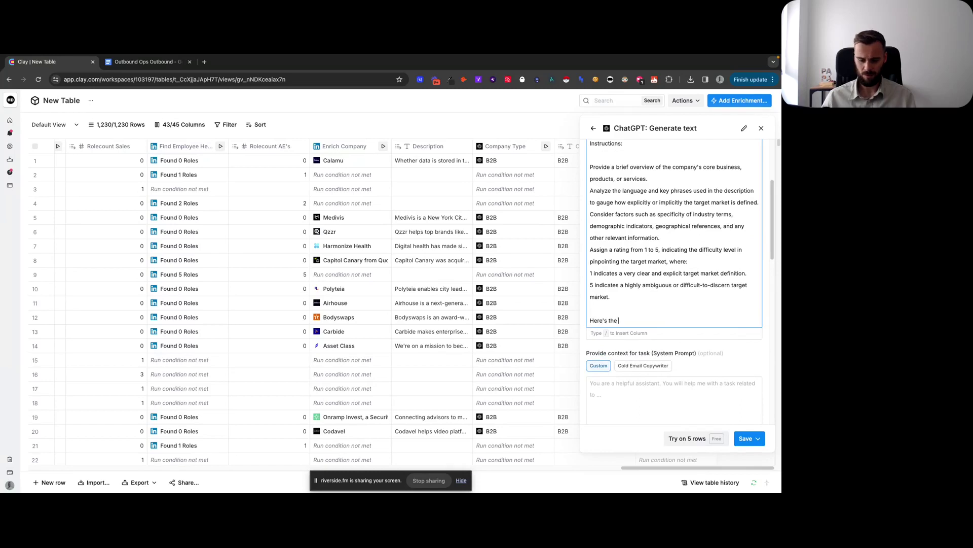
type("description:")
key("Return")
key("Return")
type("/Descr")
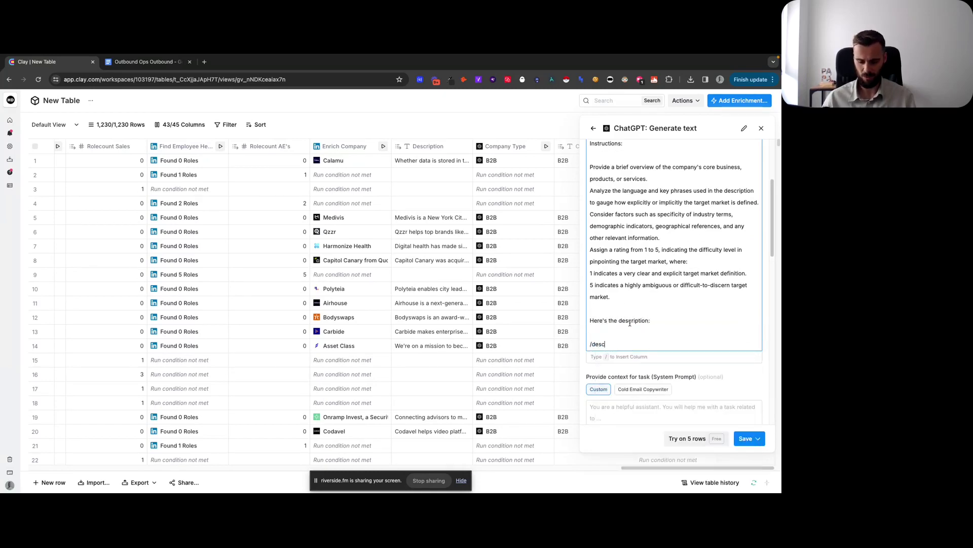
key("Return")
Copy the finished prompt text into Example 1's input field.
scroll(608, 198, "up", 2)
left_click_drag(597, 236, 590, 220)
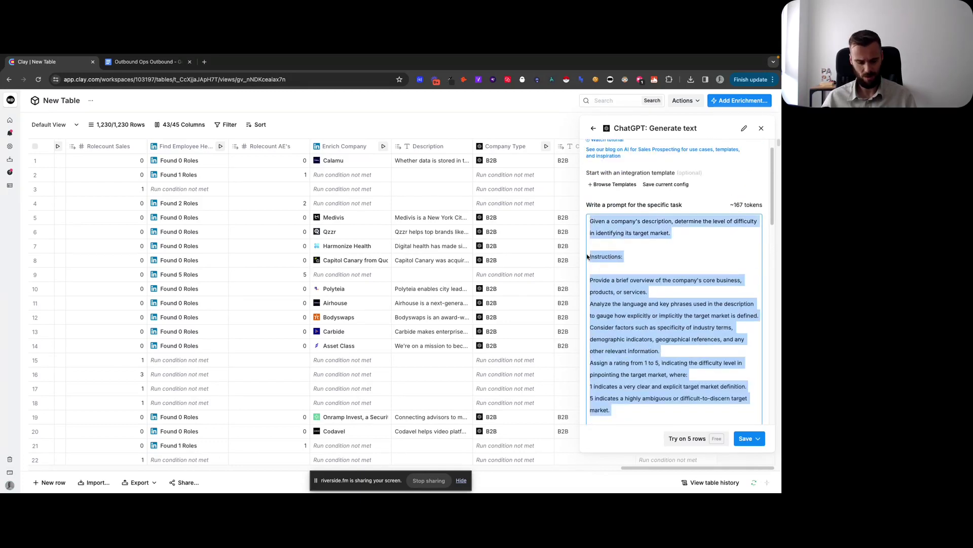
scroll(589, 325, "down", 6)
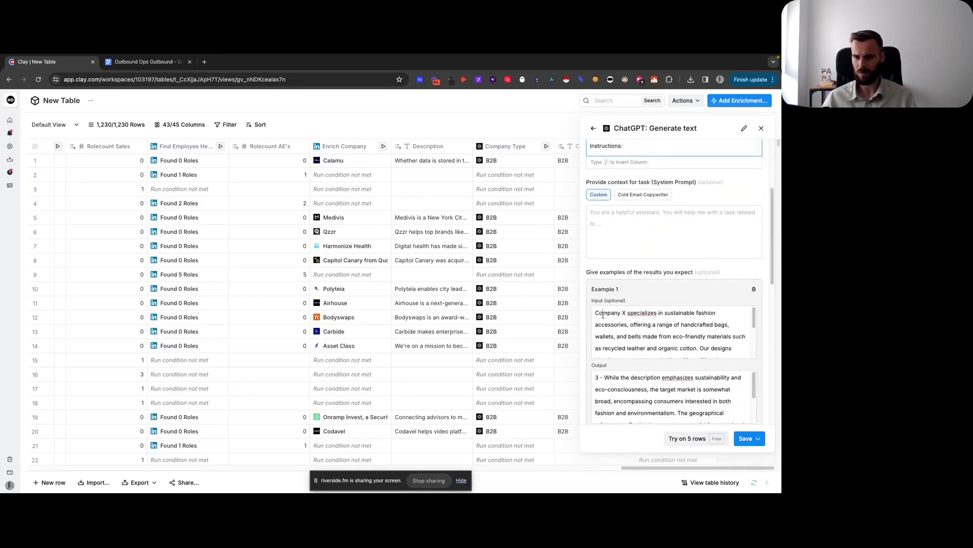
left_click(595, 317)
key("Return")
scroll(589, 315, "down", 4)
scroll(589, 315, "down", 6)
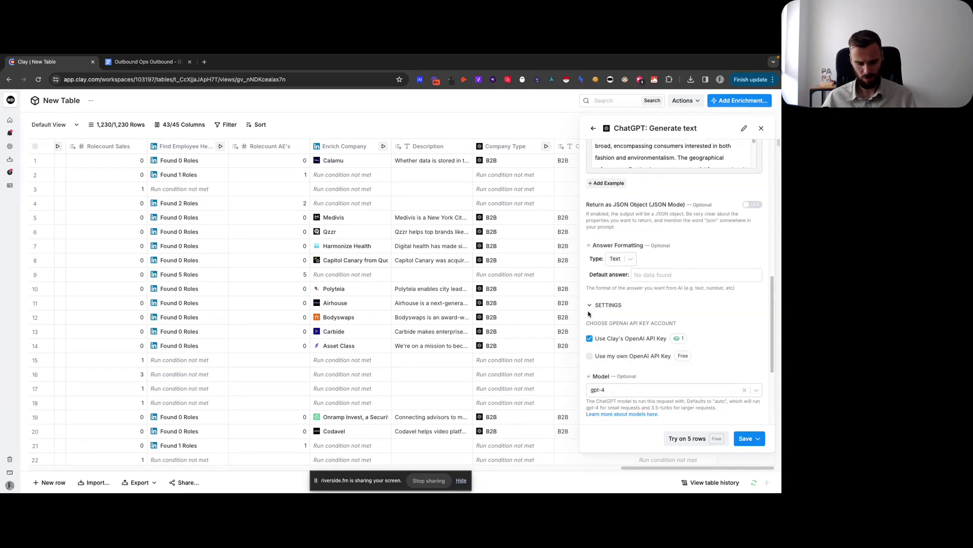
scroll(589, 315, "down", 3)
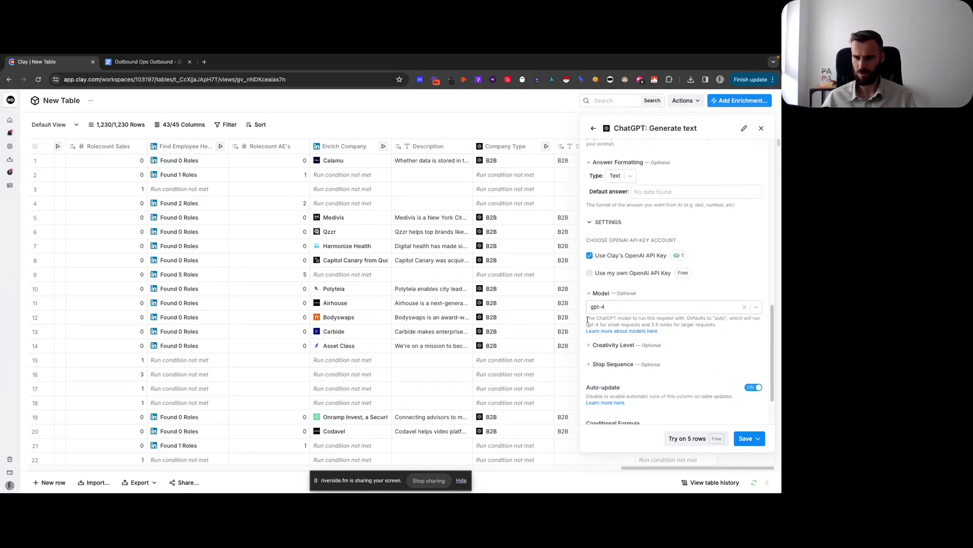
Delete the 'Provide a brief overview' line from the ChatGPT prompt.
left_click(695, 439)
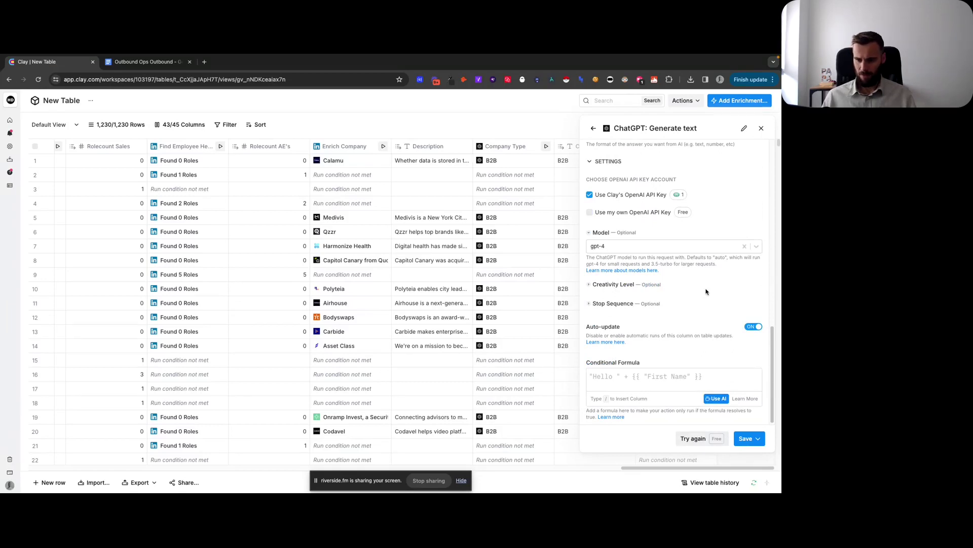
scroll(646, 316, "up", 3)
scroll(608, 315, "up", 4)
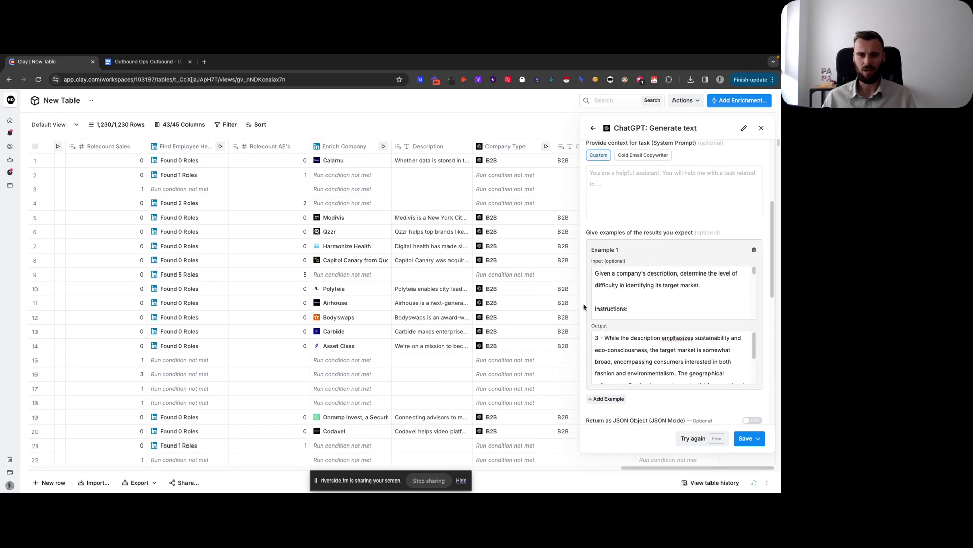
scroll(584, 314, "up", 4)
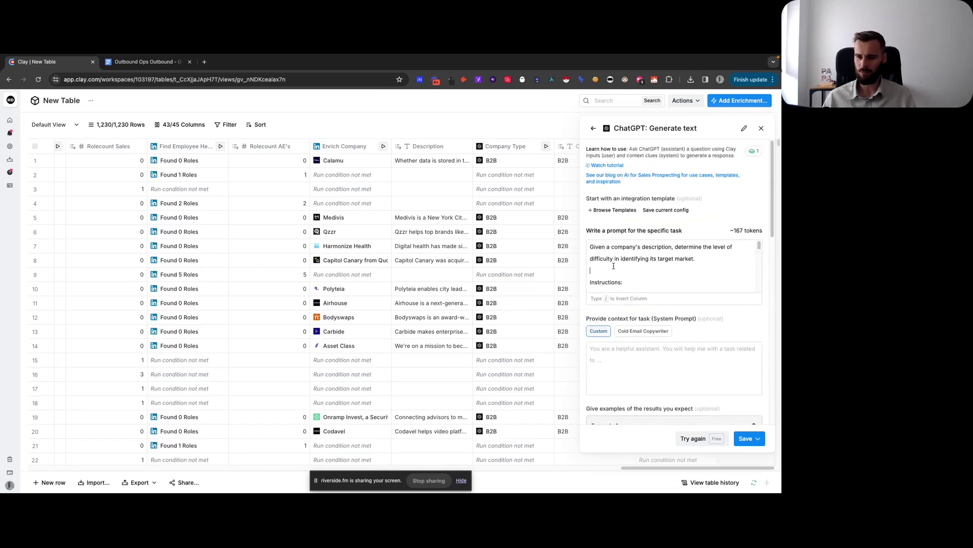
left_click(617, 279)
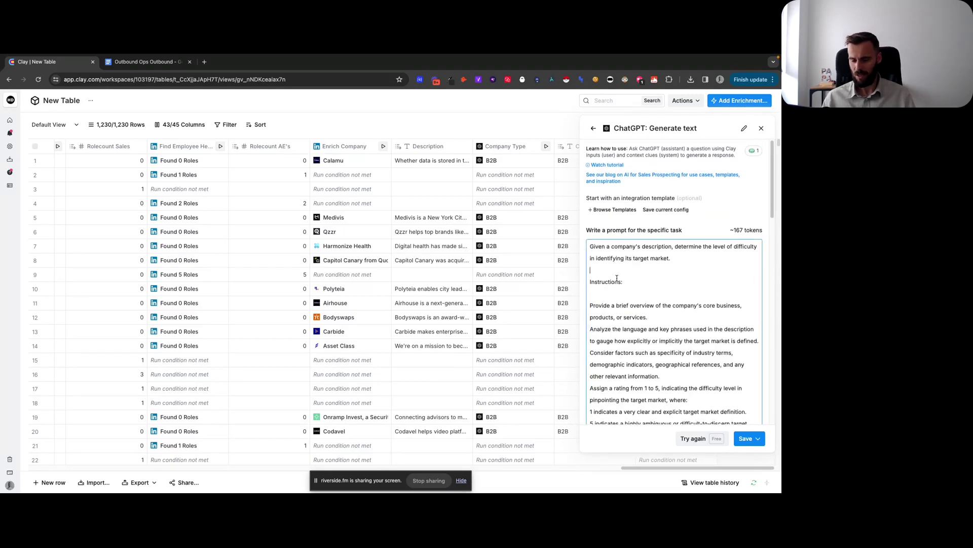
scroll(617, 284, "down", 1)
left_click_drag(649, 305, 590, 293)
key("BackSpace")
key("BackSpace")
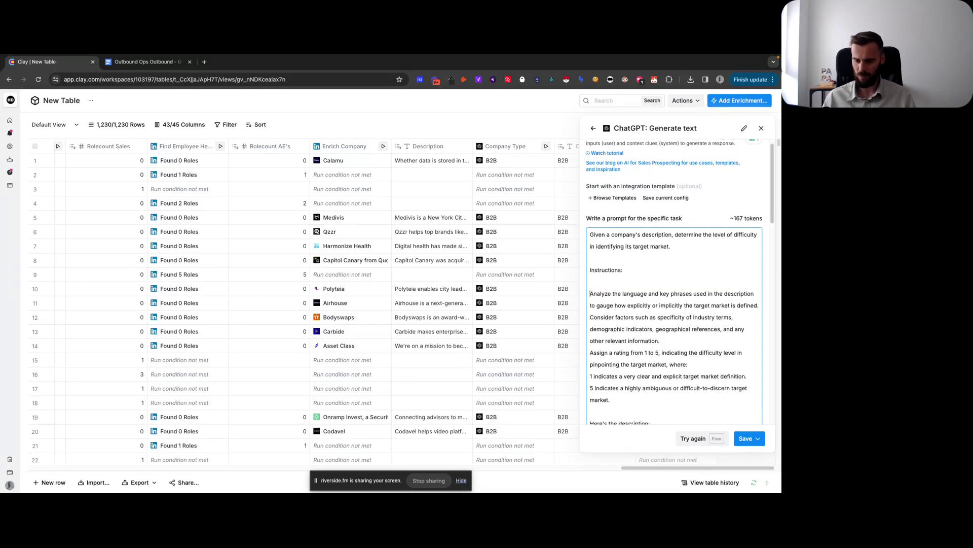
key("Return")
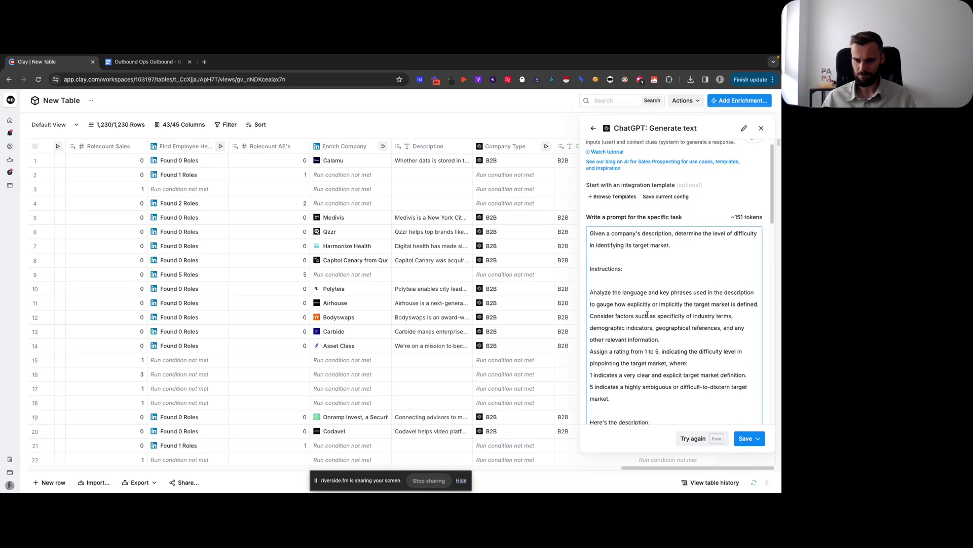
Replace the 'Here's the description:' line with 'only provide me with the final score (1-5). No other output is allowed.'.
scroll(627, 390, "down", 1)
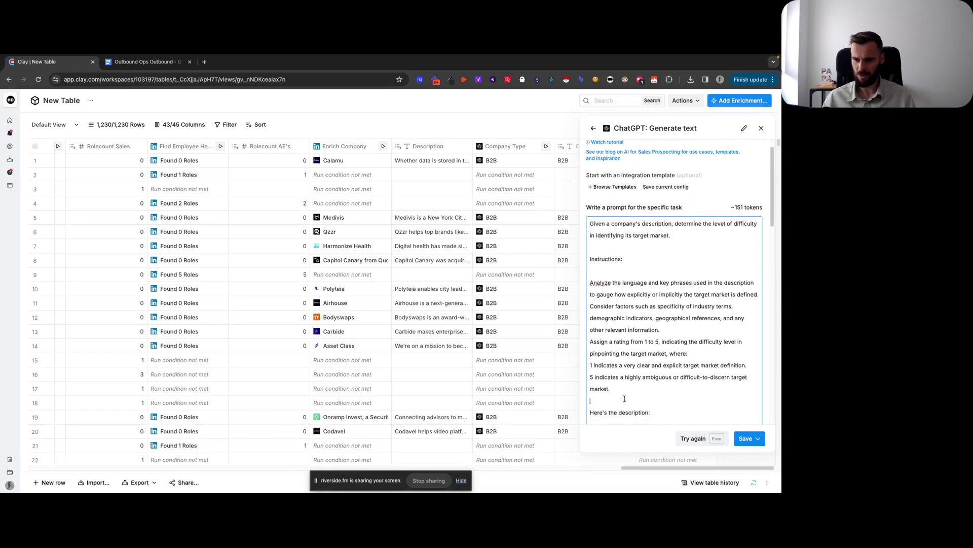
left_click(651, 412)
key("super+BackSpace")
type("In your output,")
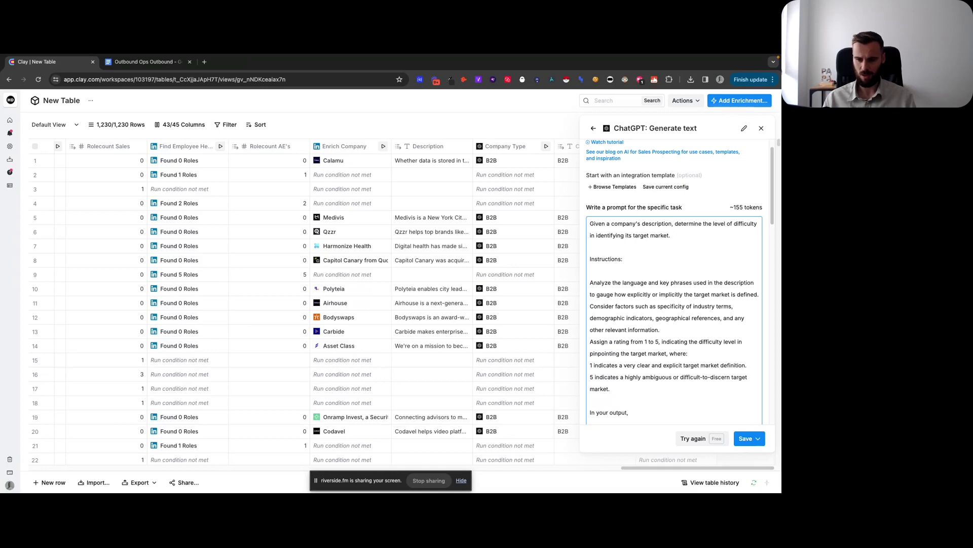
type(" only pro")
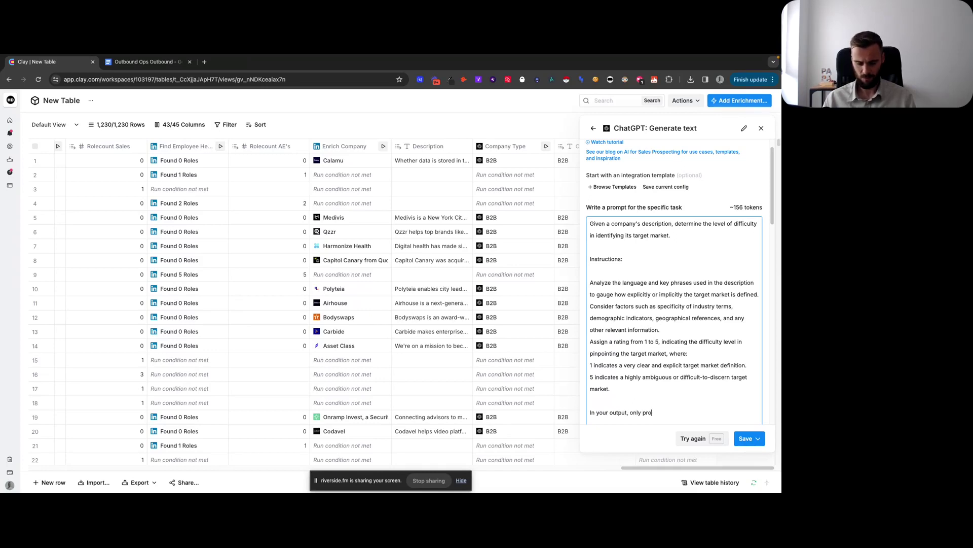
type("vide me with the fin")
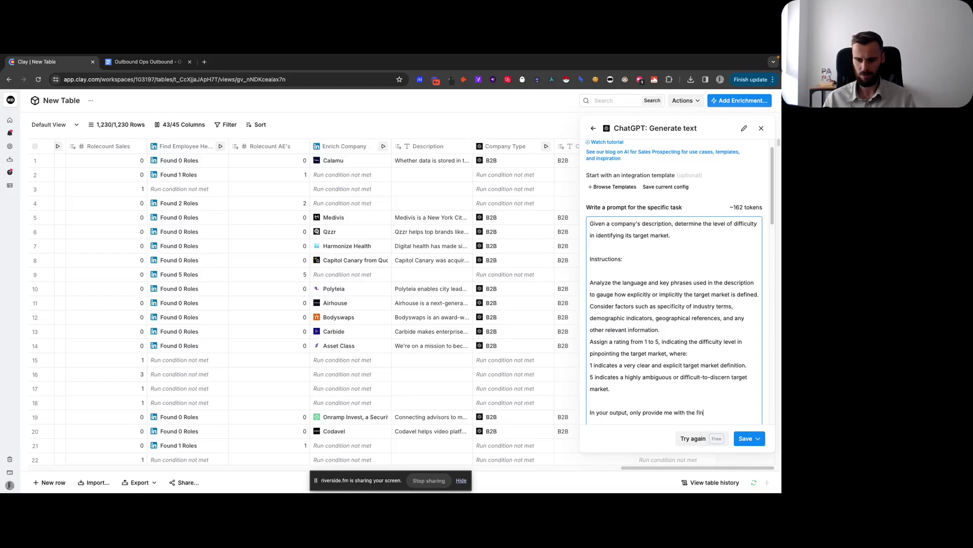
type("al score (so a number bet")
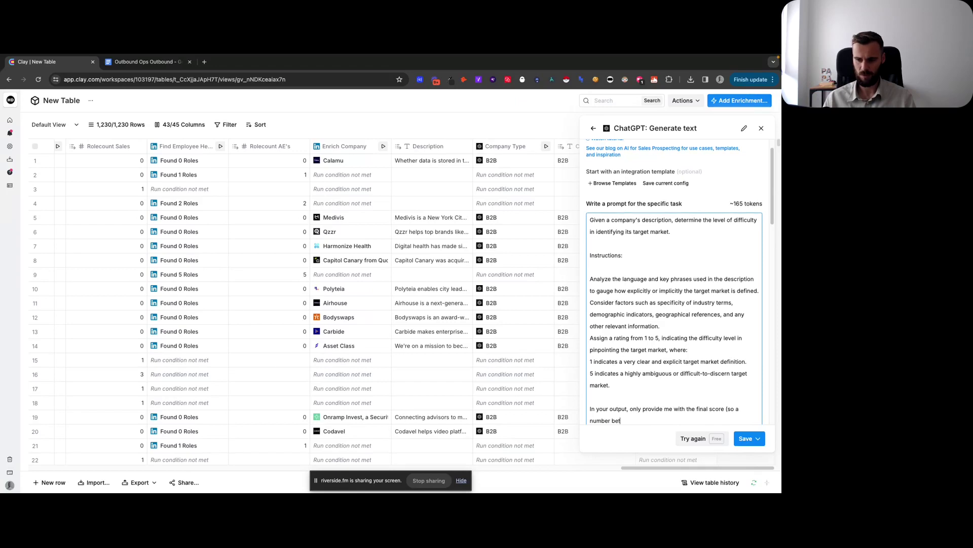
type("ween 1 - 5). No other output is allowed.")
left_click(584, 381)
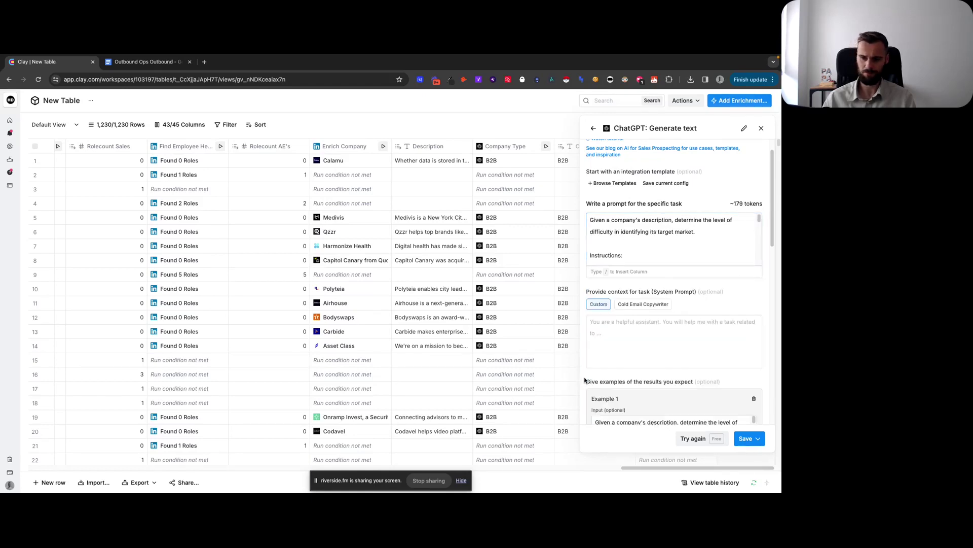
Reopen the full prompt and begin editing the Example 1 input.
left_click(624, 320)
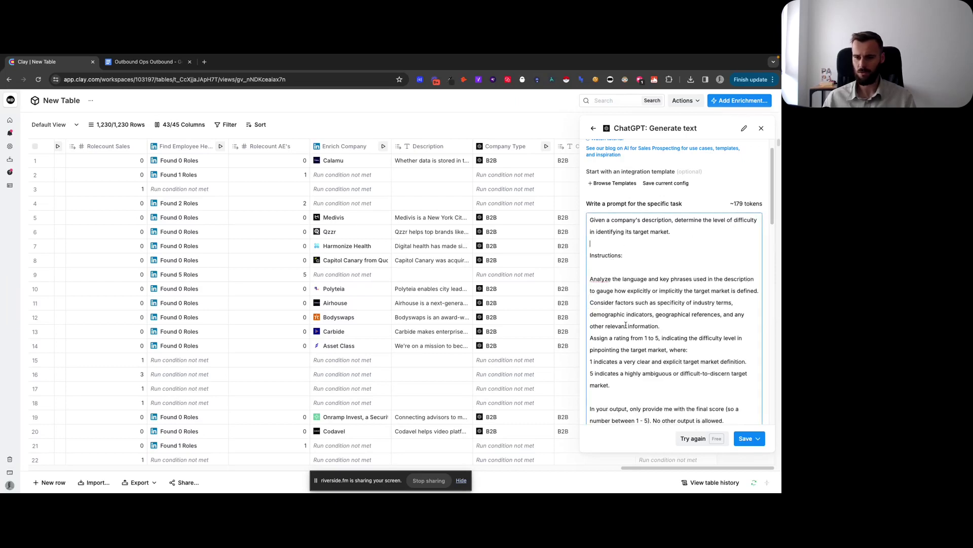
scroll(584, 312, "down", 3)
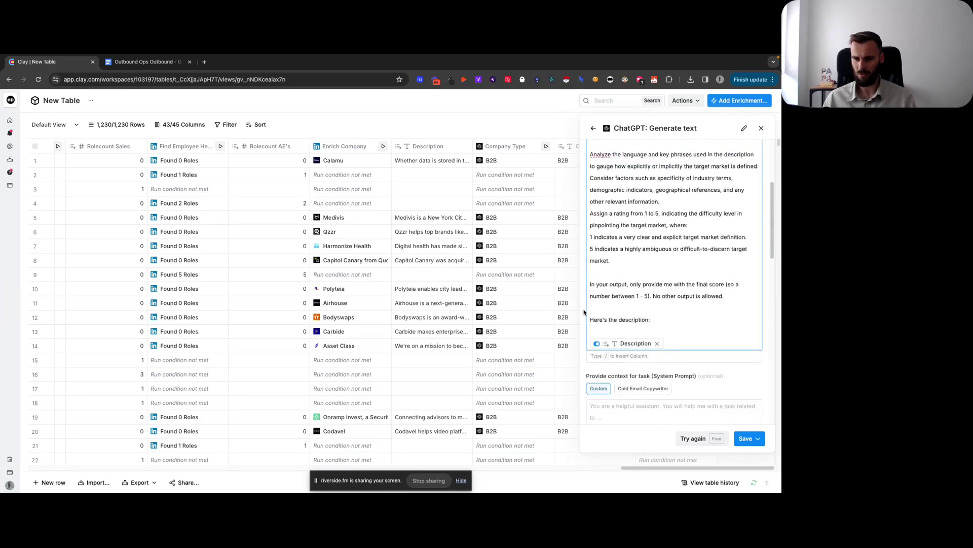
scroll(585, 312, "down", 5)
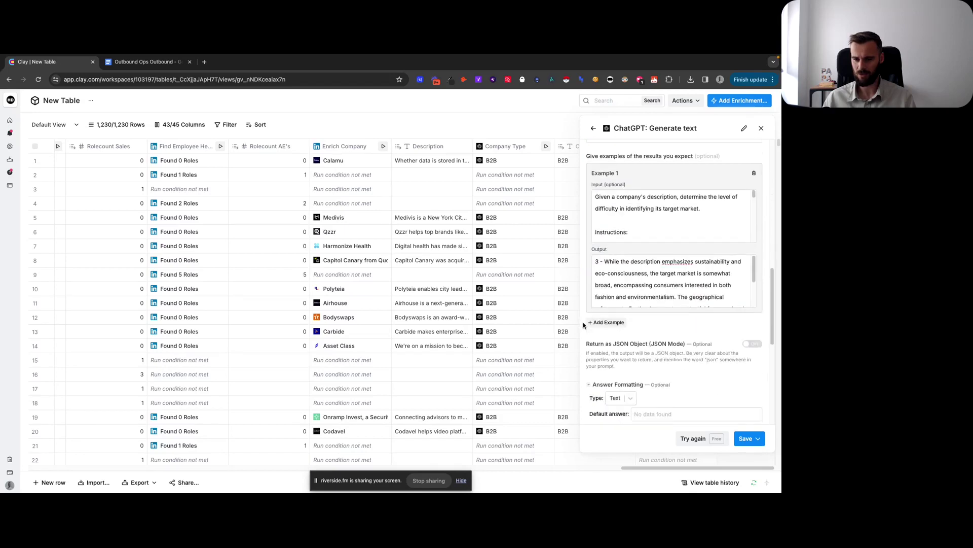
left_click(623, 235)
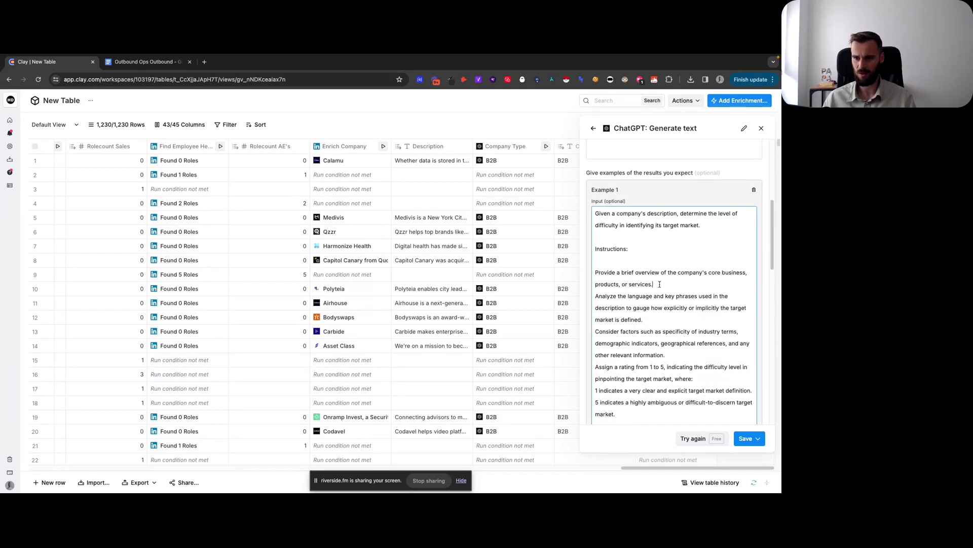
Remove the brief-overview paragraph from Example 1 and preview results, expanding Calamu's description.
left_click_drag(653, 284, 595, 272)
key("BackSpace")
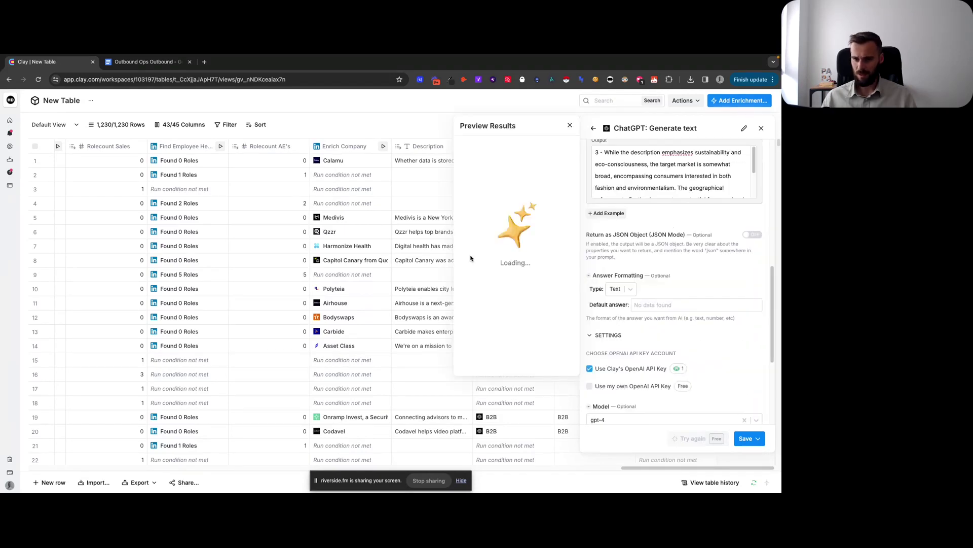
left_click(435, 163)
left_click(435, 162)
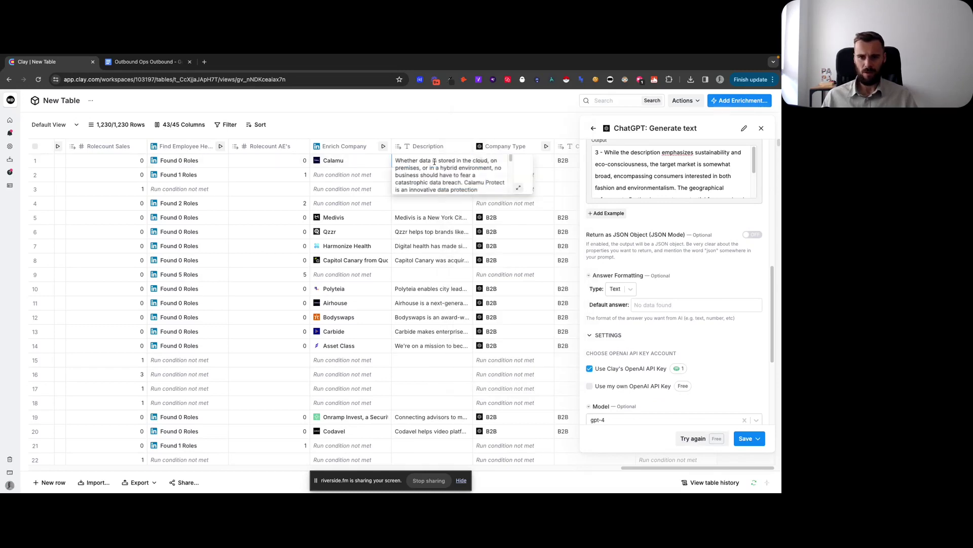
scroll(435, 170, "up", 1)
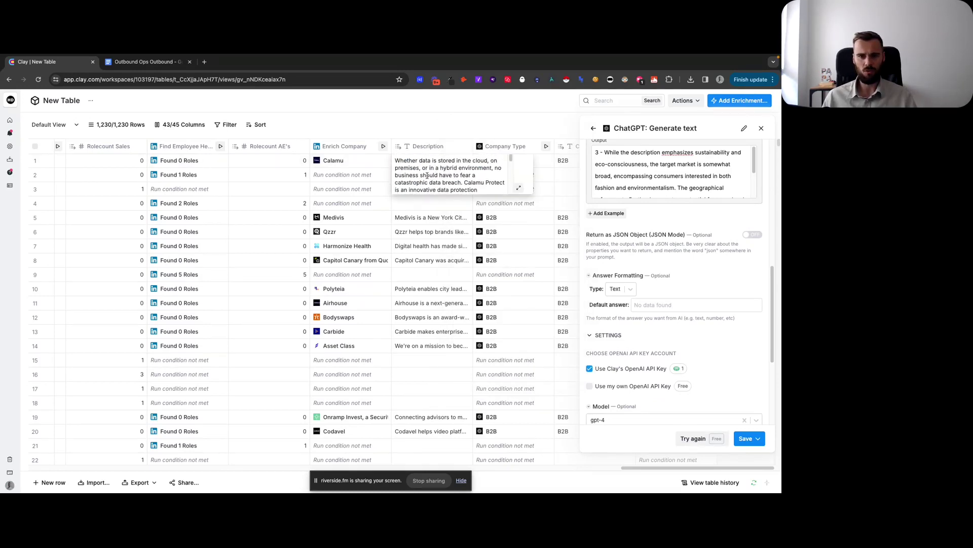
Read Medivis's full company description.
left_click(417, 223)
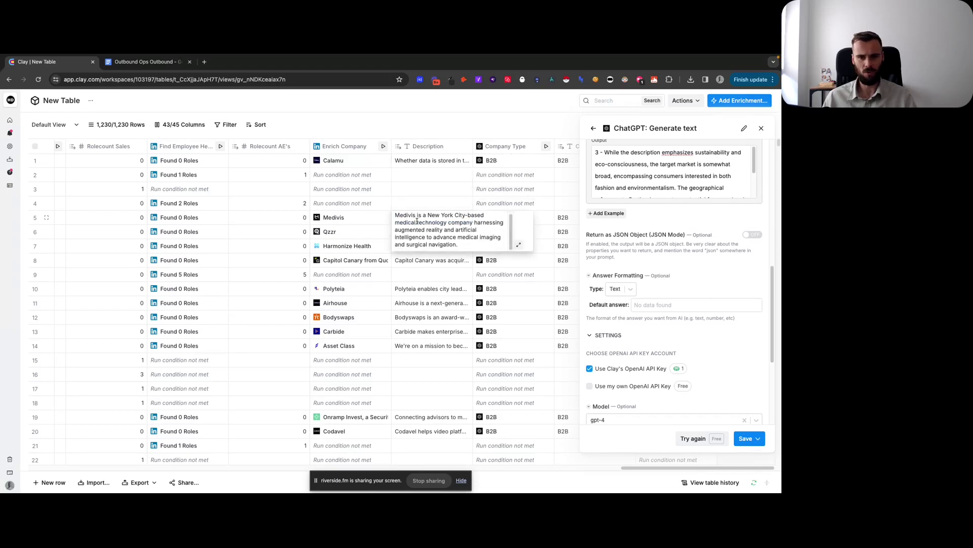
scroll(416, 224, "up", 1)
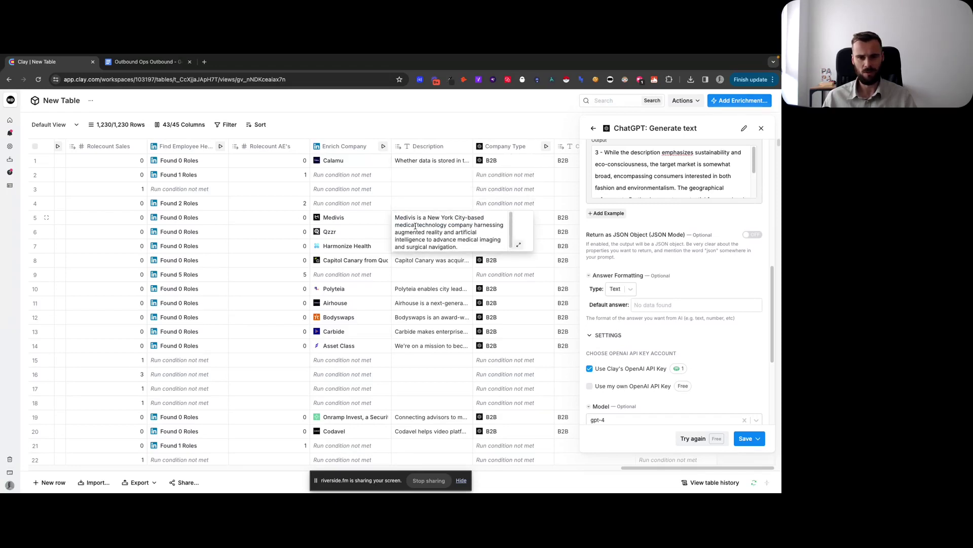
scroll(415, 226, "down", 1)
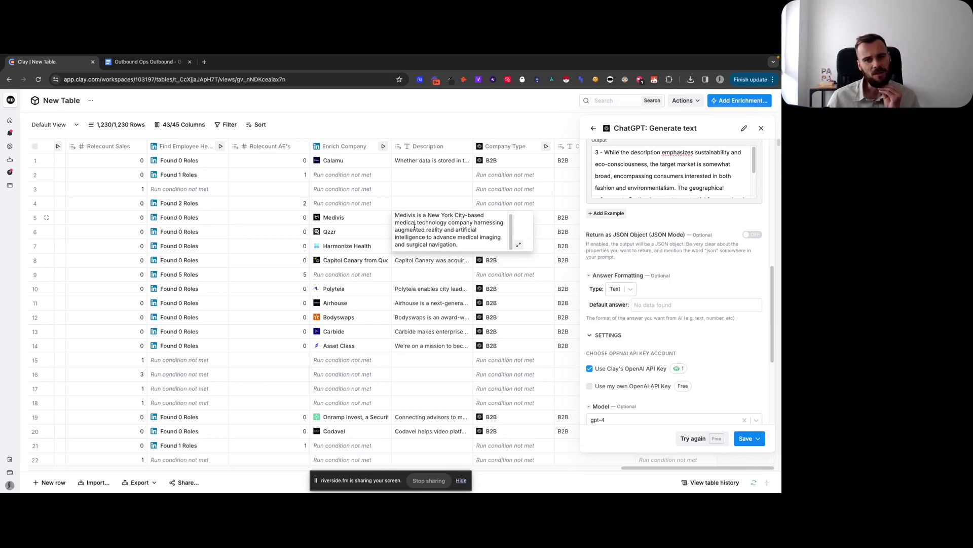
scroll(416, 227, "down", 1)
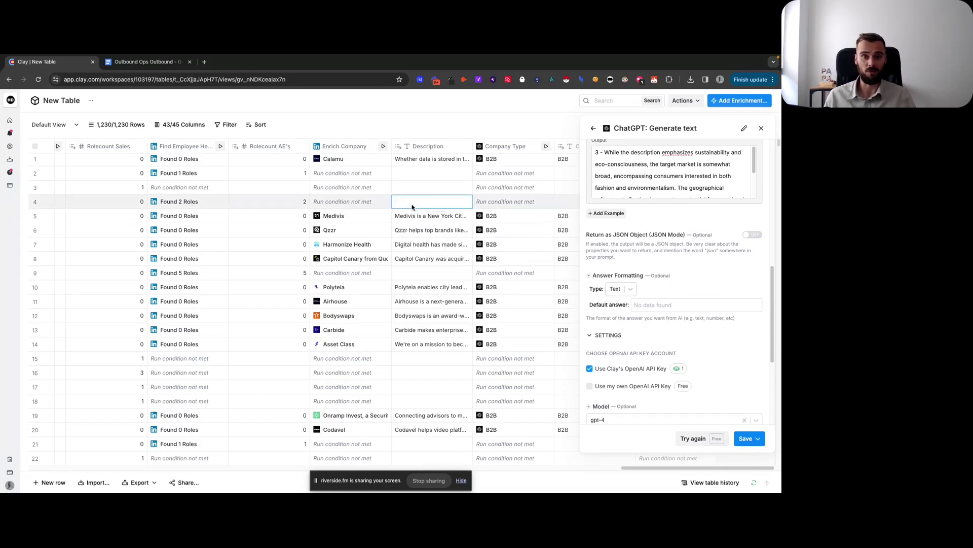
Re-read Calamu's description, then scroll the panel down to the Save button.
left_click(416, 161)
left_click(417, 162)
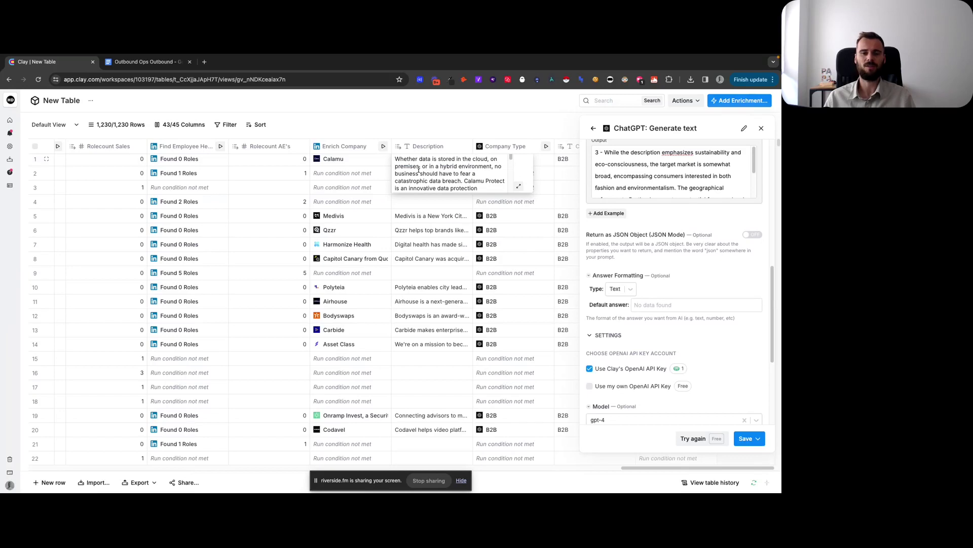
scroll(419, 169, "down", 1)
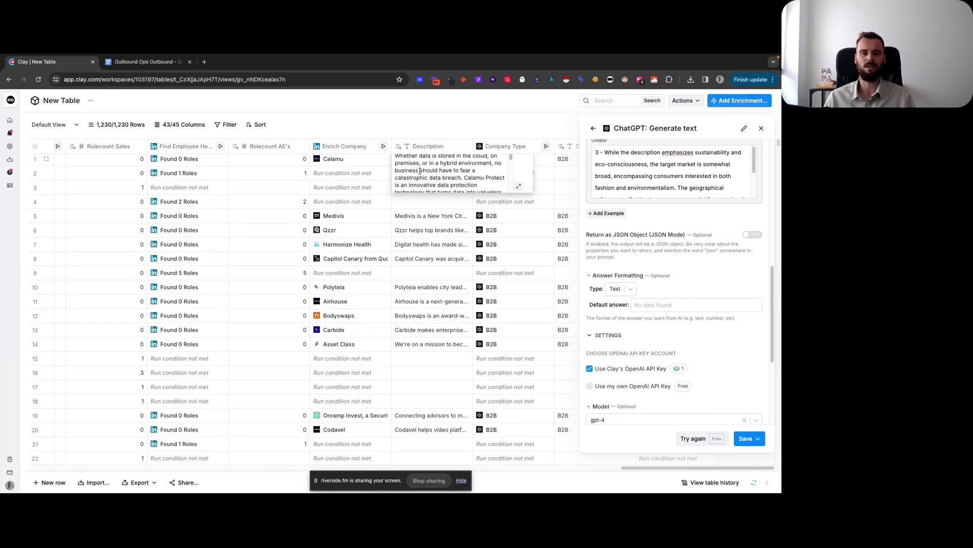
left_click(426, 133)
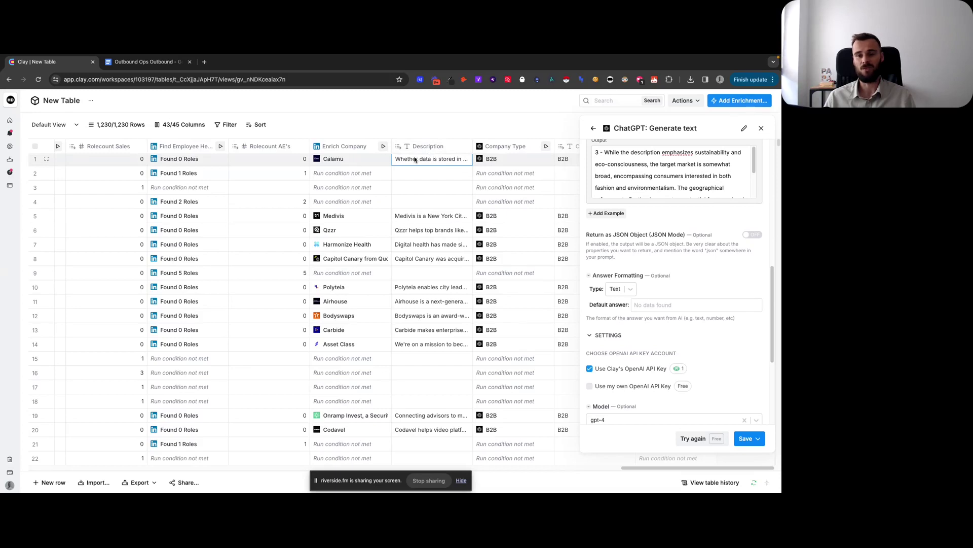
scroll(413, 228, "down", 1)
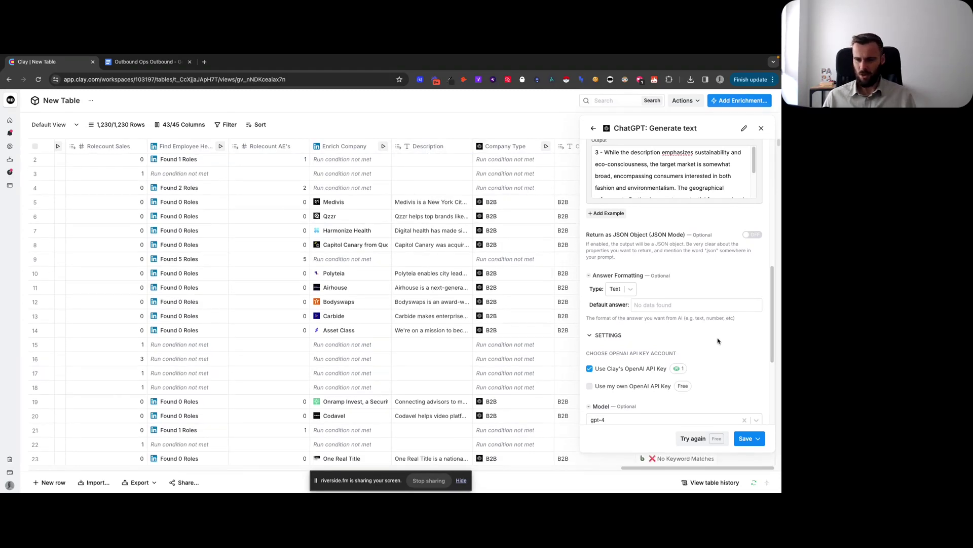
scroll(718, 341, "down", 2)
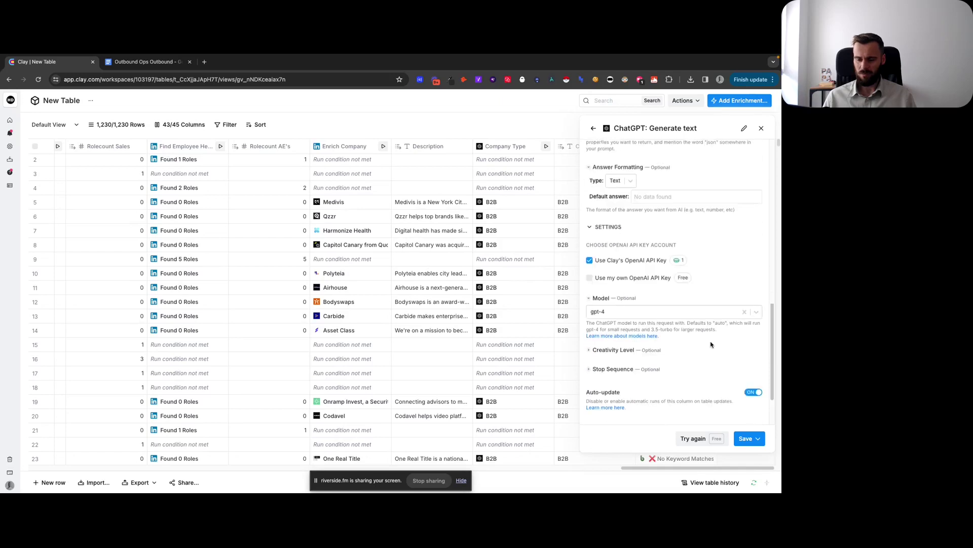
Save the ChatGPT column with 'Save and run 1,230 rows in this view'.
left_click(748, 442)
left_click(695, 405)
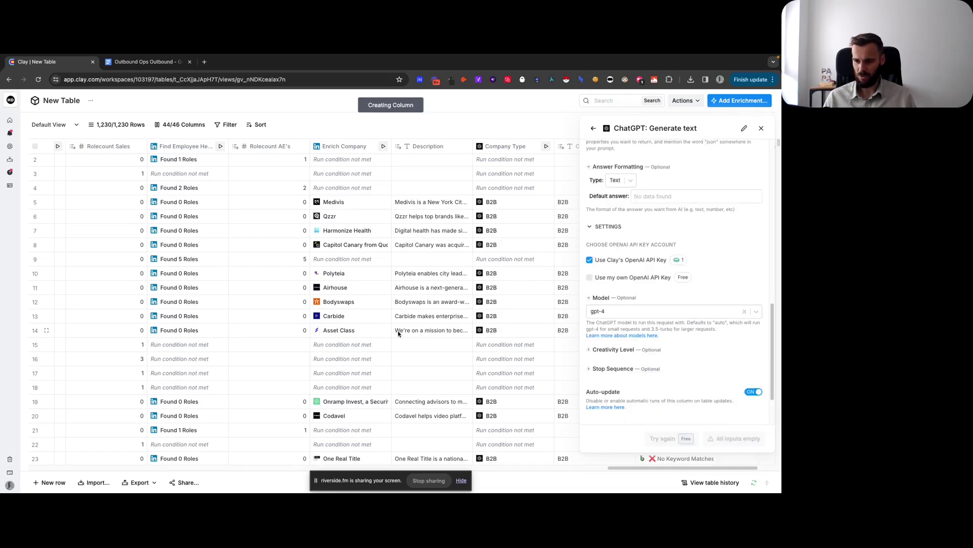
scroll(644, 456, "right", 3)
scroll(687, 462, "right", 2)
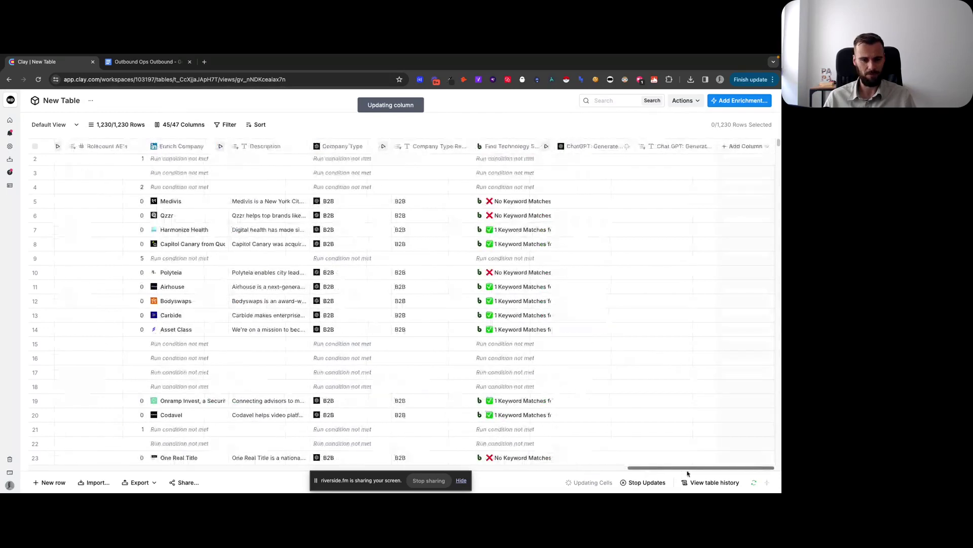
scroll(507, 239, "up", 1)
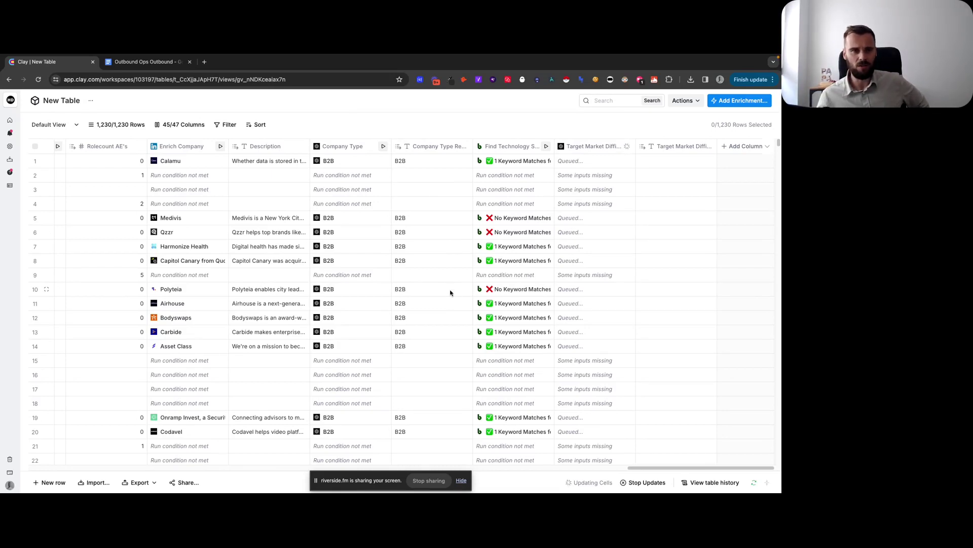
Check the criteria in the Outbound Ops planning doc, then return to the Clay table.
left_click(157, 63)
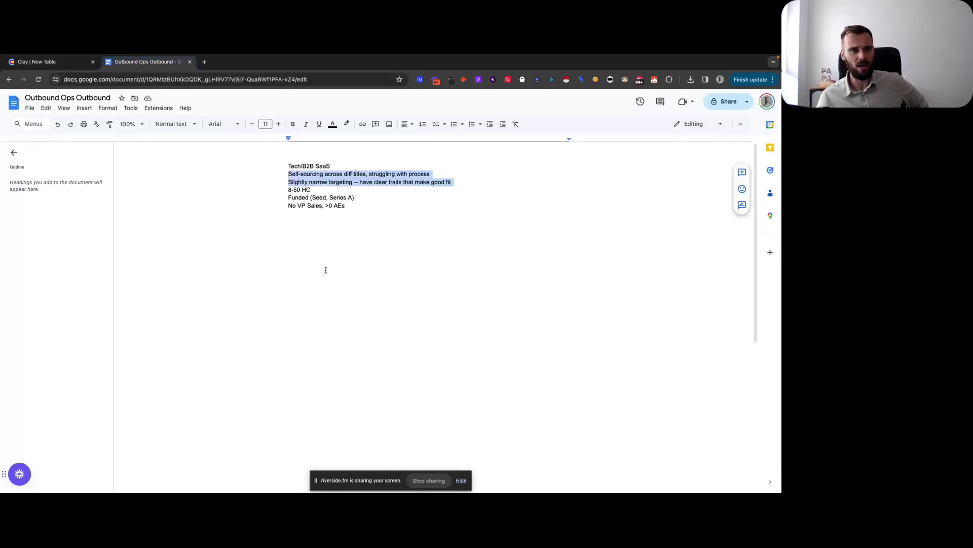
left_click(287, 234)
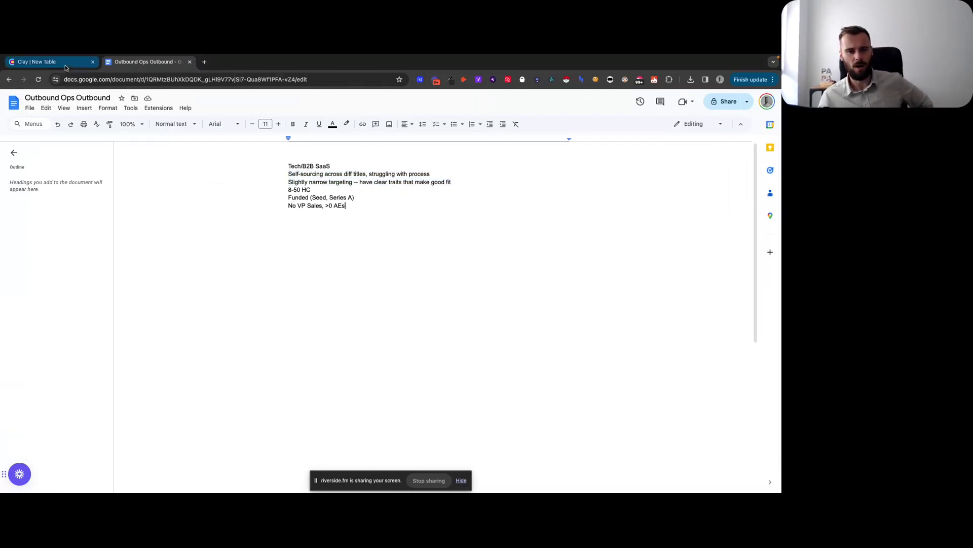
left_click(36, 61)
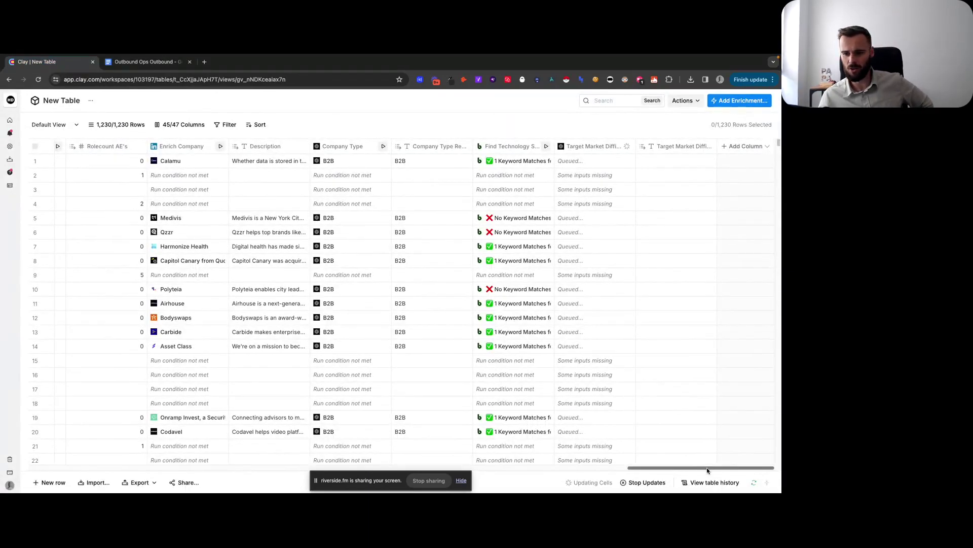
left_click_drag(708, 469, 665, 470)
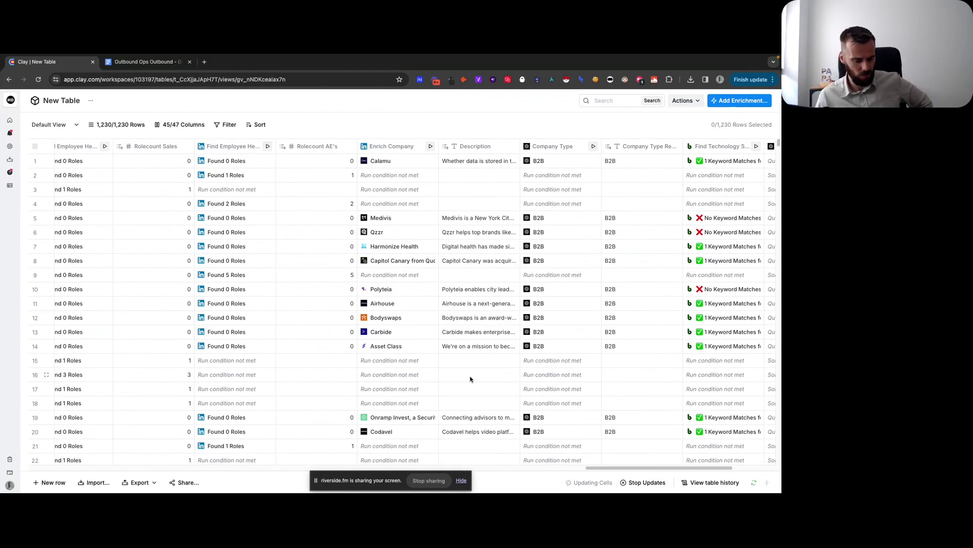
left_click_drag(607, 472, 649, 471)
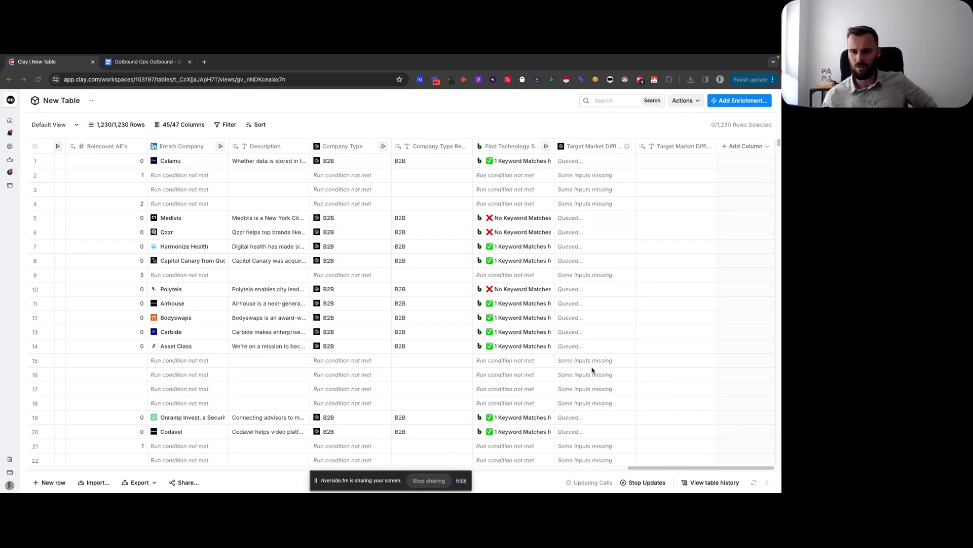
scroll(592, 370, "down", 10)
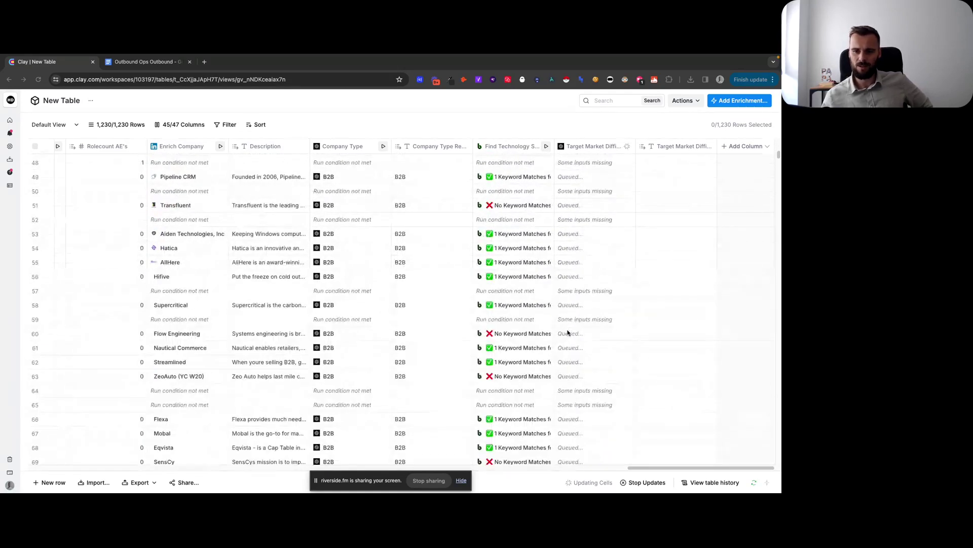
scroll(568, 332, "up", 10)
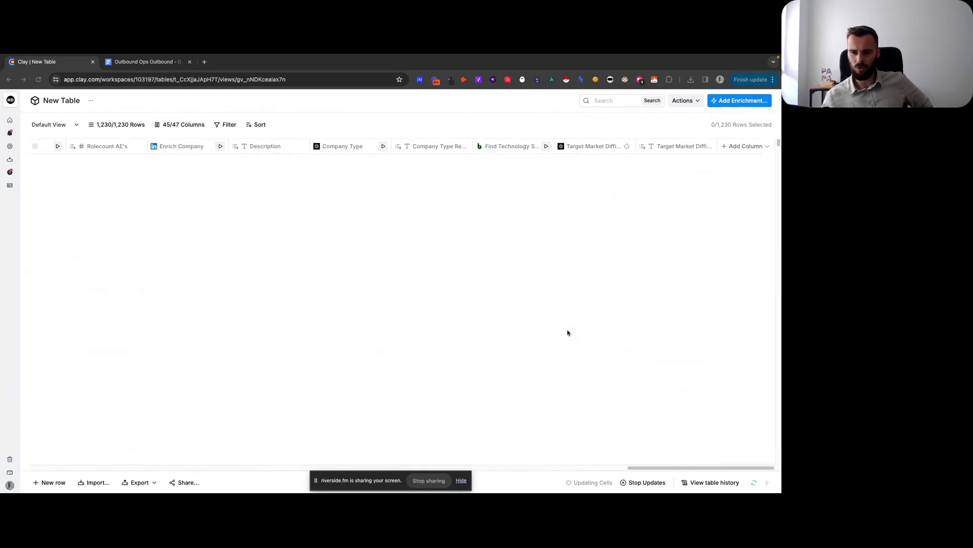
Add a Score Row in Clay enrichment via the 'score row' search and select its # of Scoring Criteria field.
left_click(718, 101)
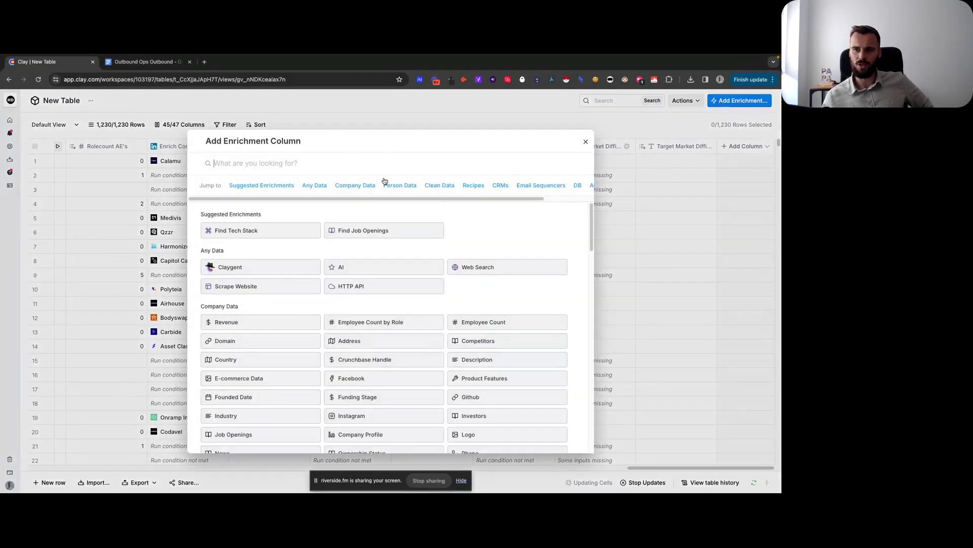
type("score row")
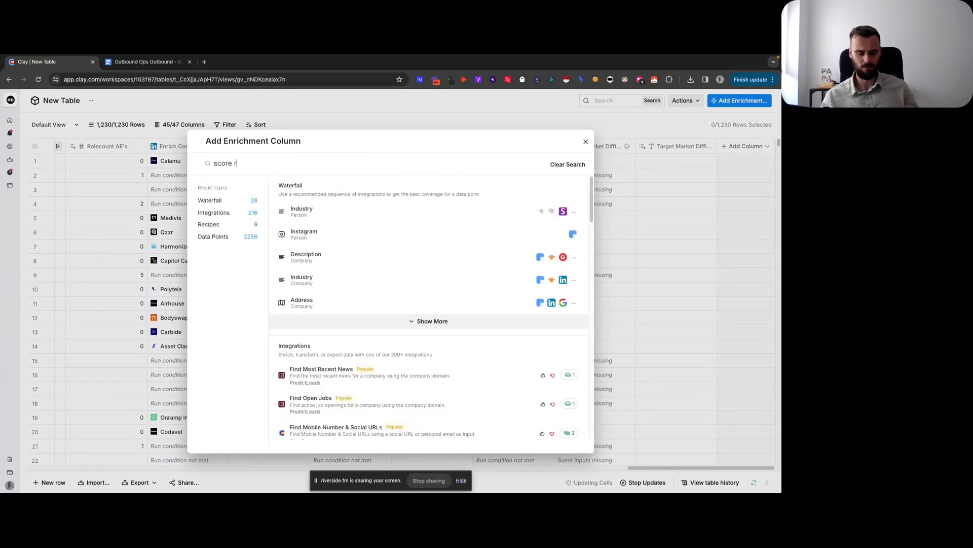
left_click(324, 239)
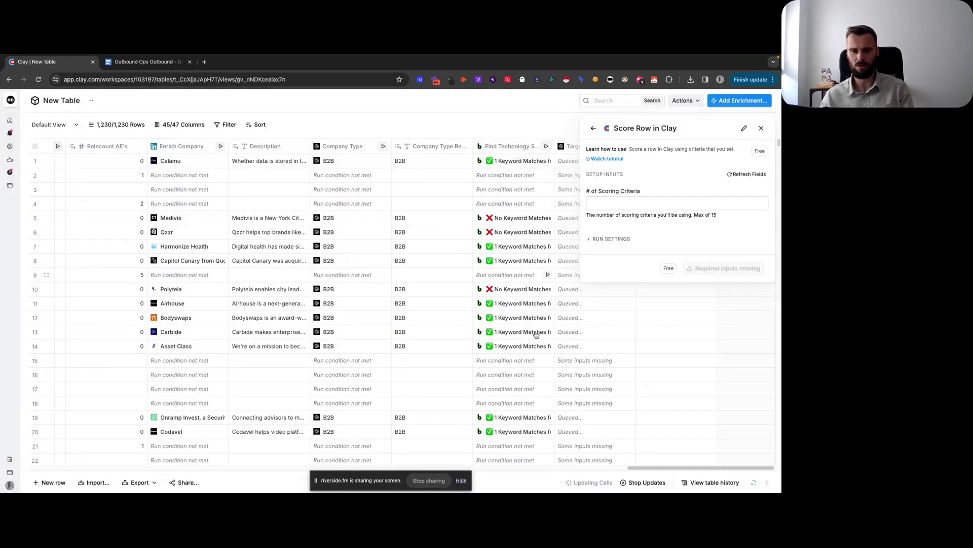
scroll(502, 365, "down", 10)
scroll(502, 365, "left", 2)
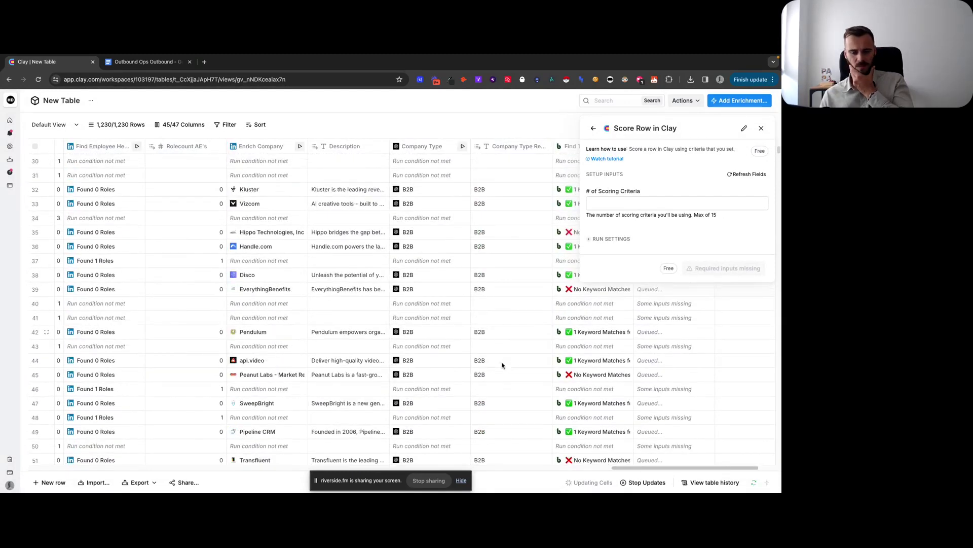
scroll(502, 365, "up", 10)
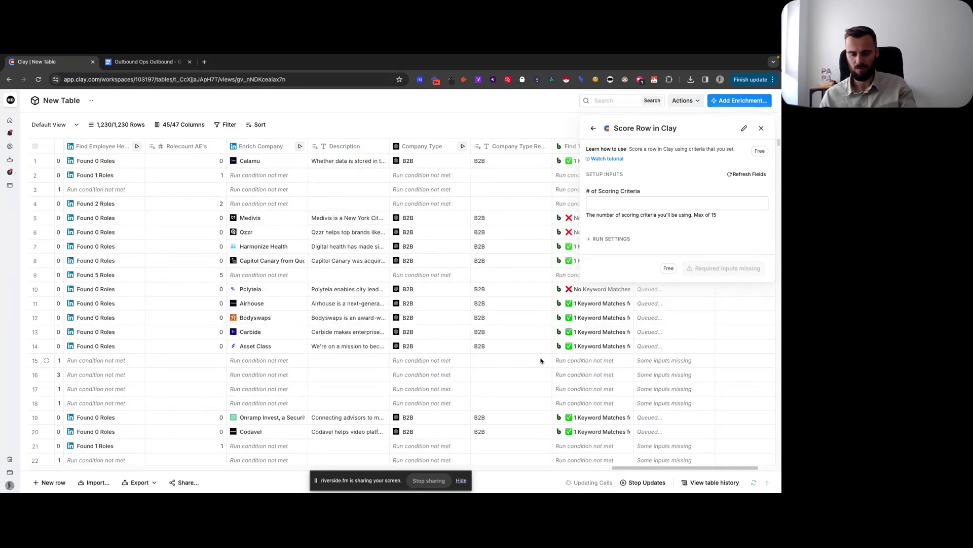
left_click_drag(676, 467, 606, 472)
left_click(616, 202)
Enter 3 as the number of scoring criteria and review the Scoring Criteria 1 fields.
type("3")
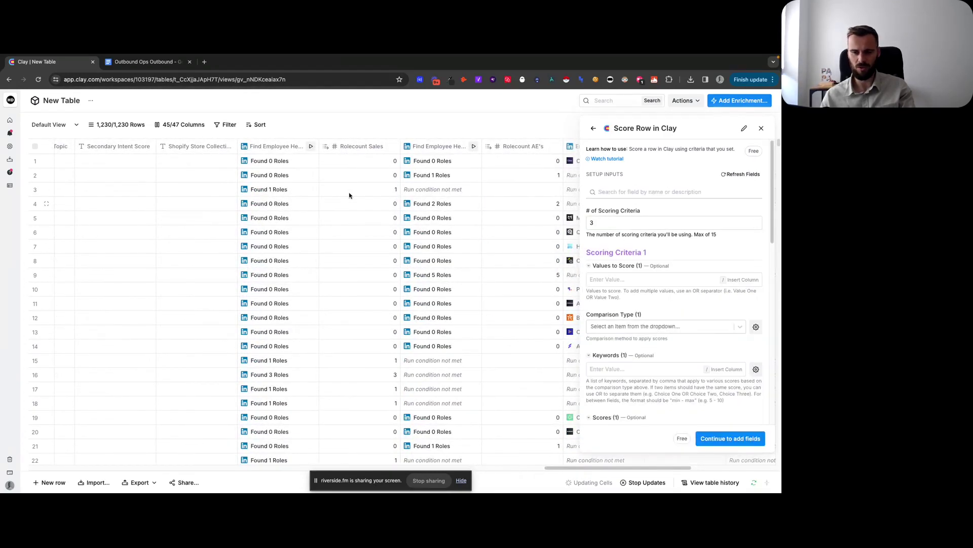
left_click_drag(592, 468, 675, 480)
scroll(600, 472, "right", 2)
scroll(602, 470, "right", 3)
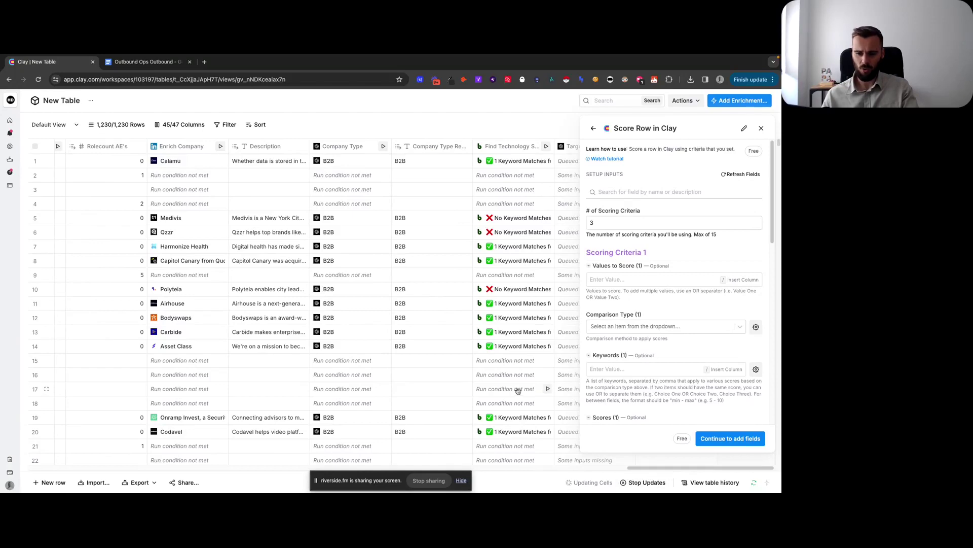
scroll(534, 389, "down", 6)
scroll(534, 389, "up", 6)
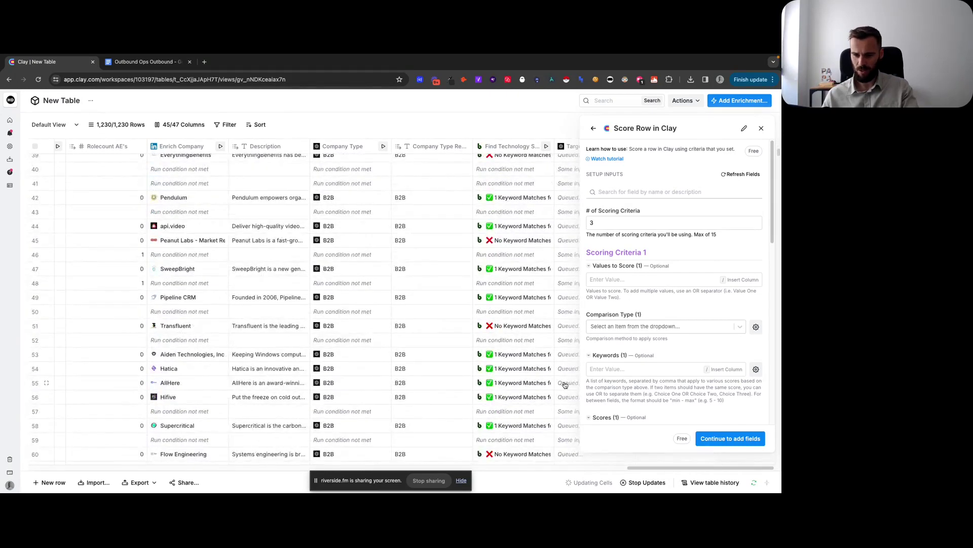